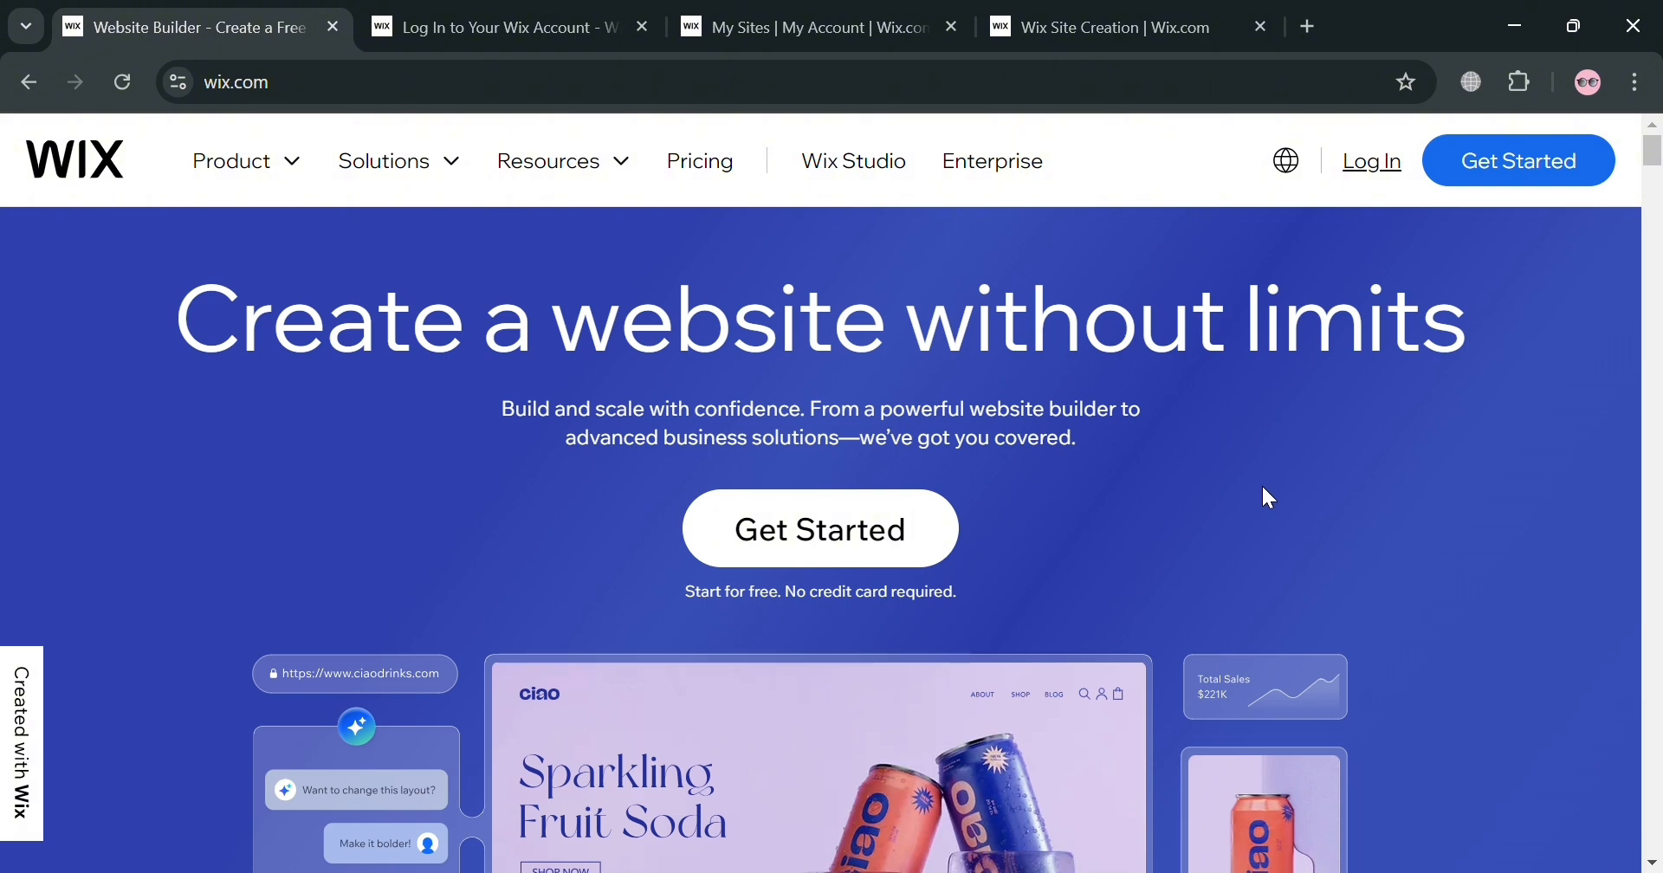
Look through the Wix homepage, from the opening banner past the templates and business features to the closing banner.
scroll(1265, 490, "down", 5)
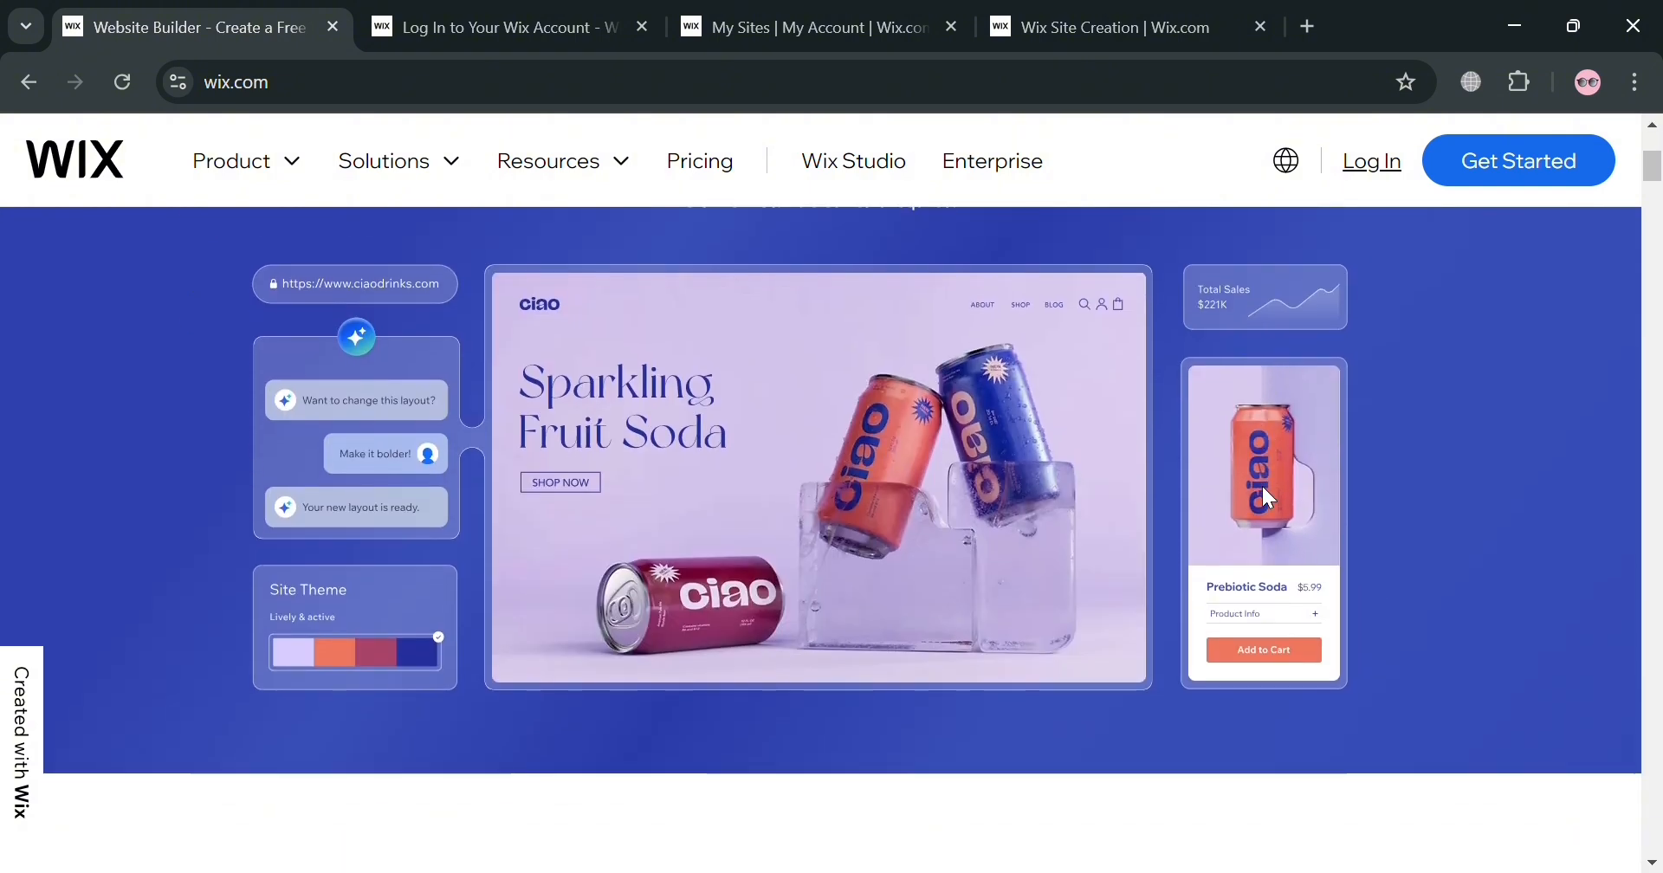
scroll(1262, 490, "up", 5)
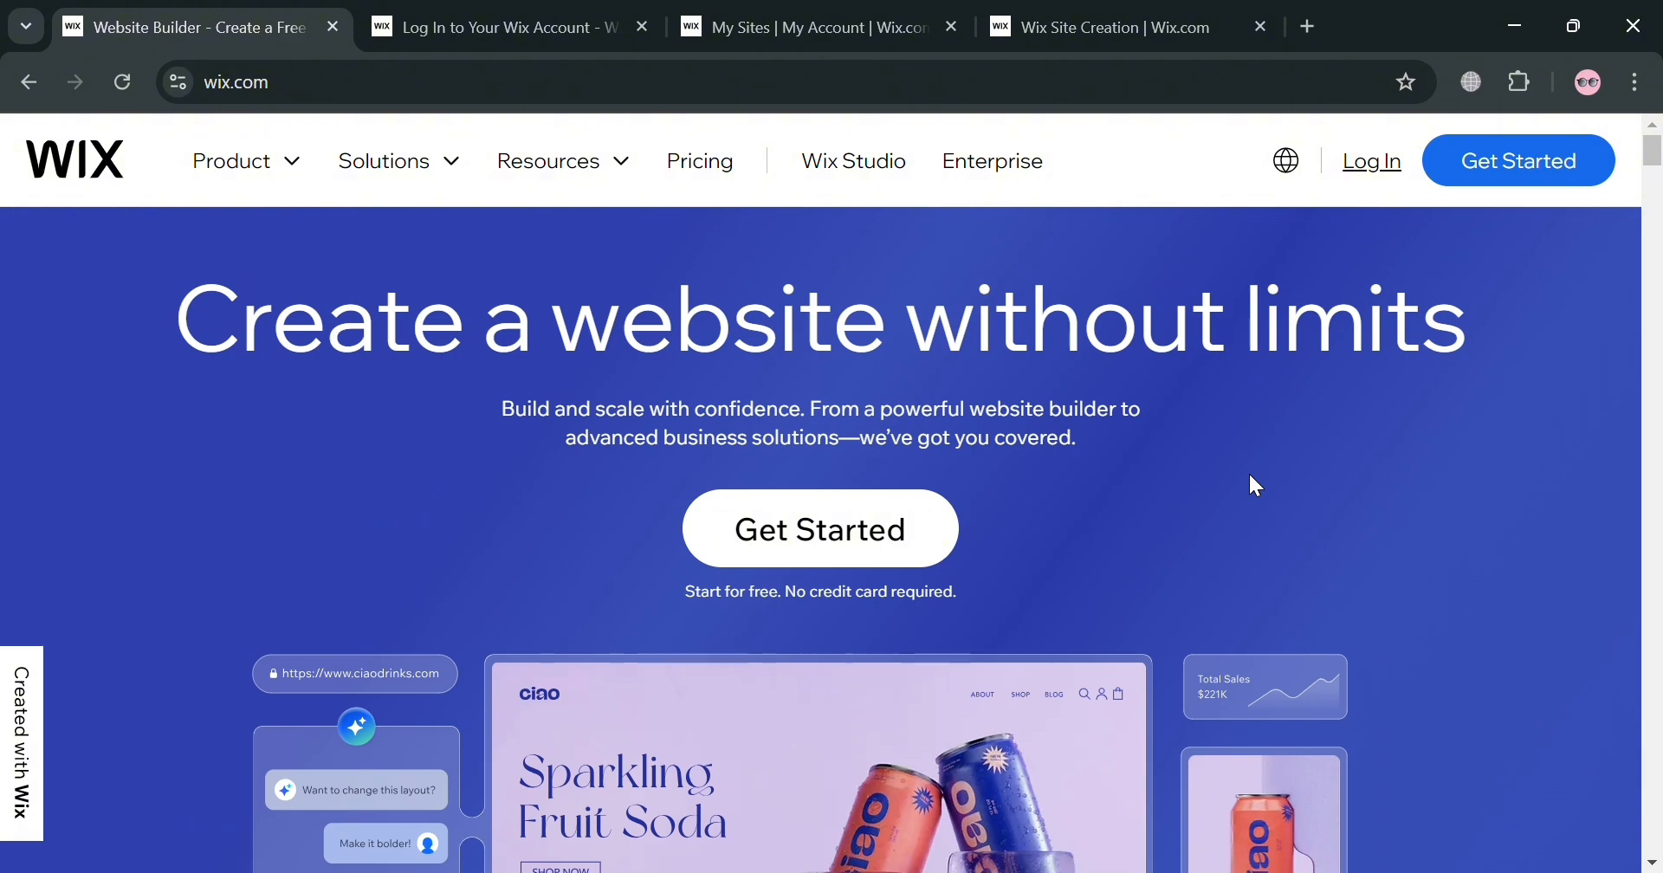
scroll(1250, 477, "down", 6)
scroll(1249, 466, "down", 9)
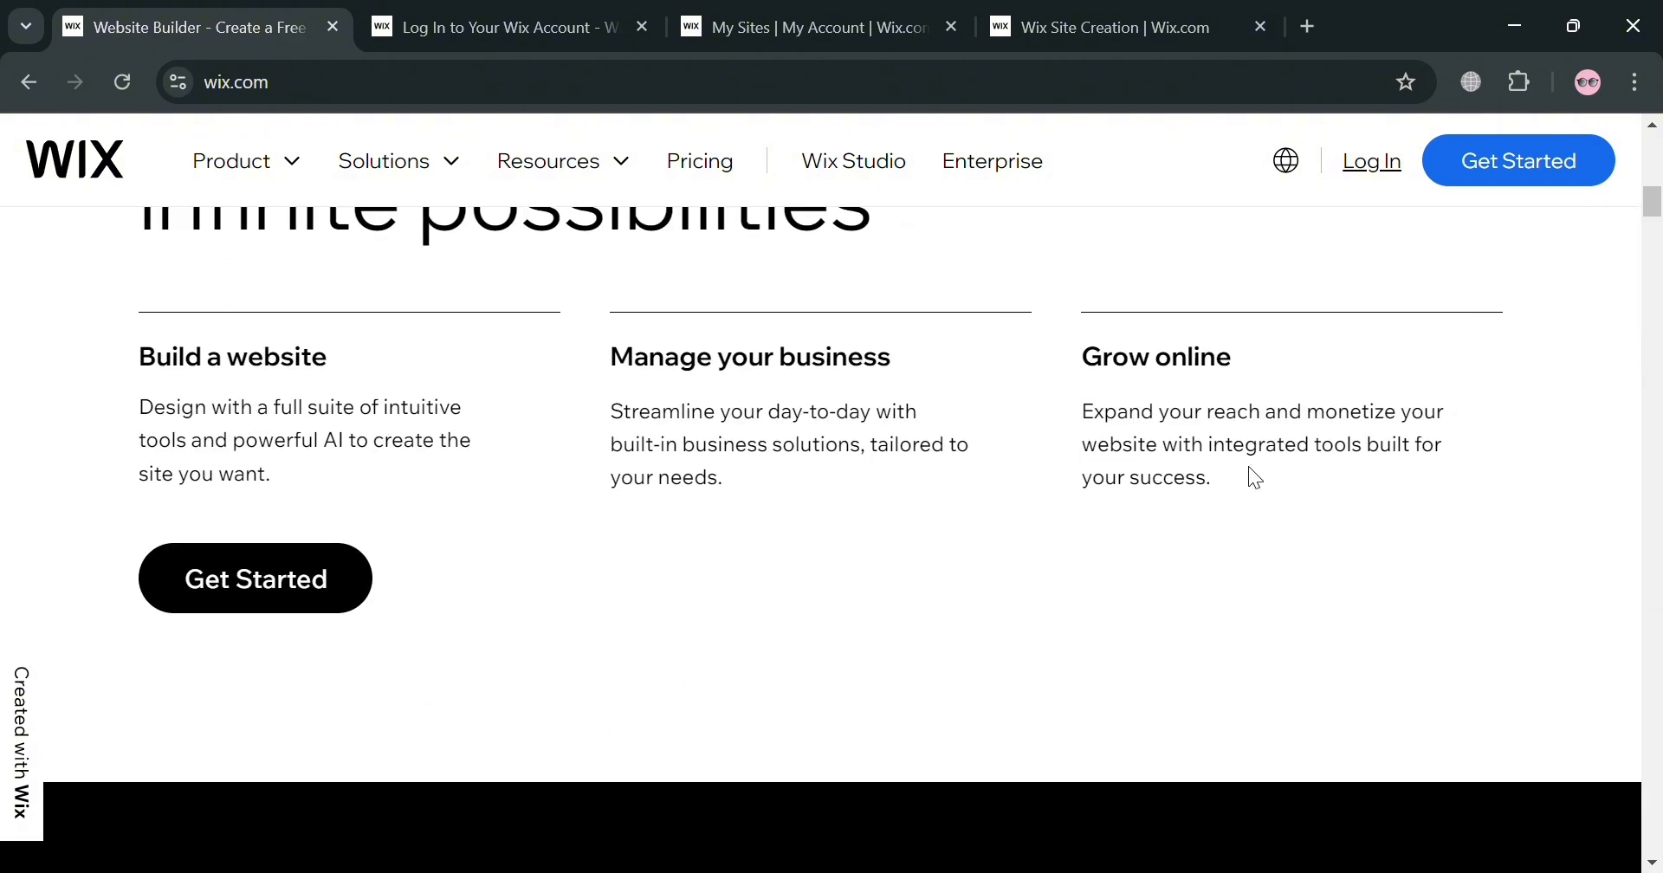
scroll(1249, 466, "up", 1)
scroll(1247, 466, "up", 4)
scroll(1247, 466, "down", 3)
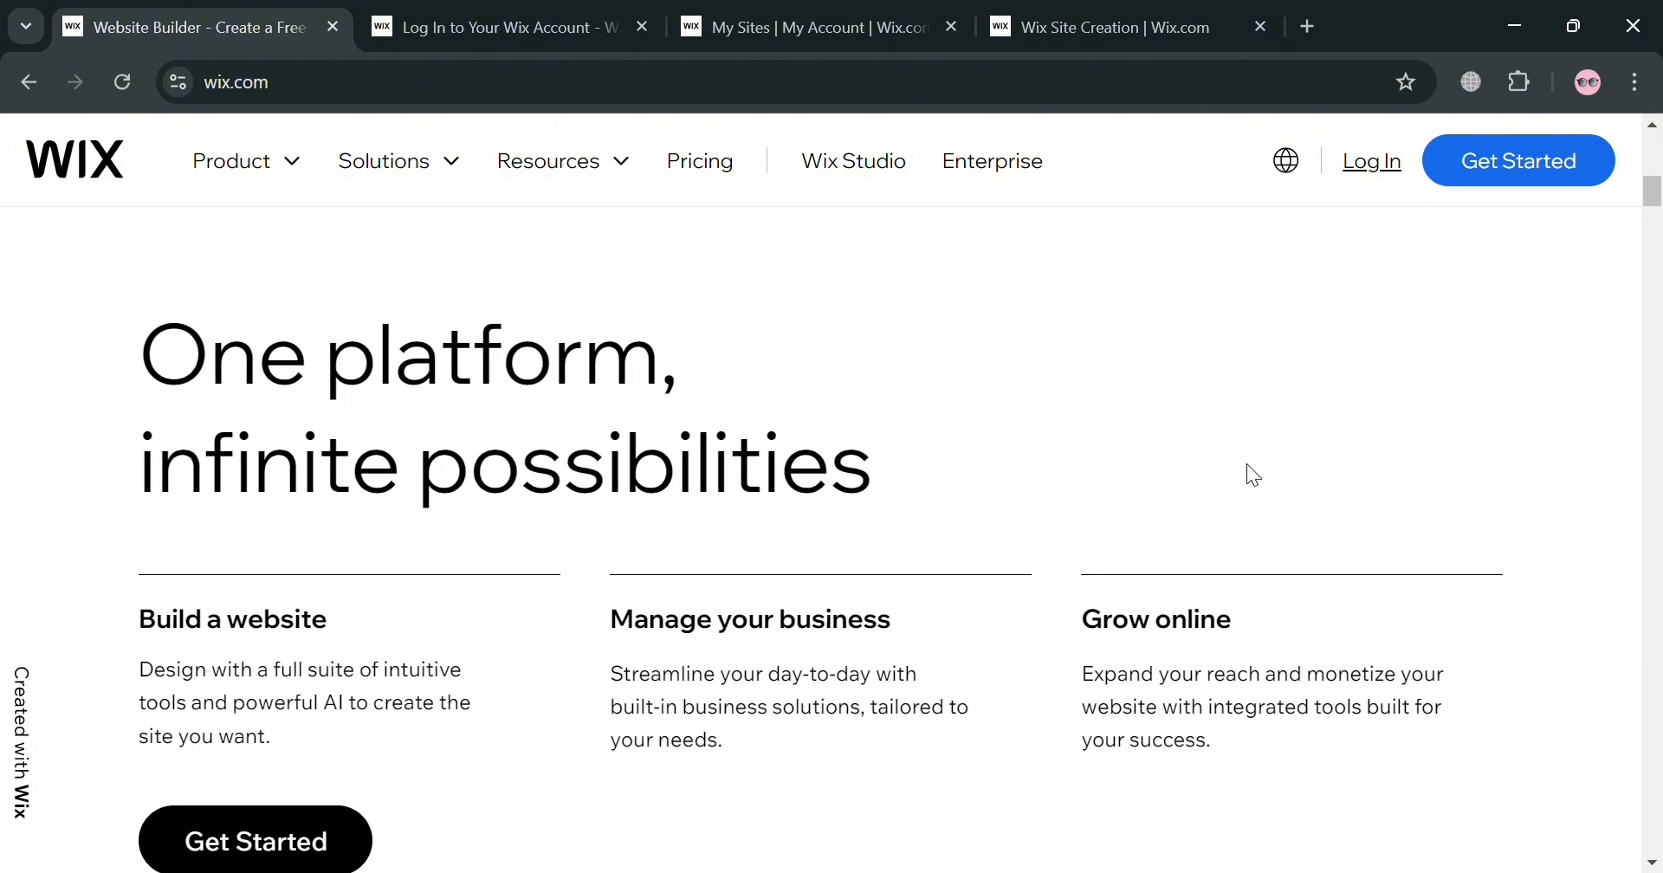
scroll(1247, 466, "down", 4)
scroll(1245, 465, "down", 6)
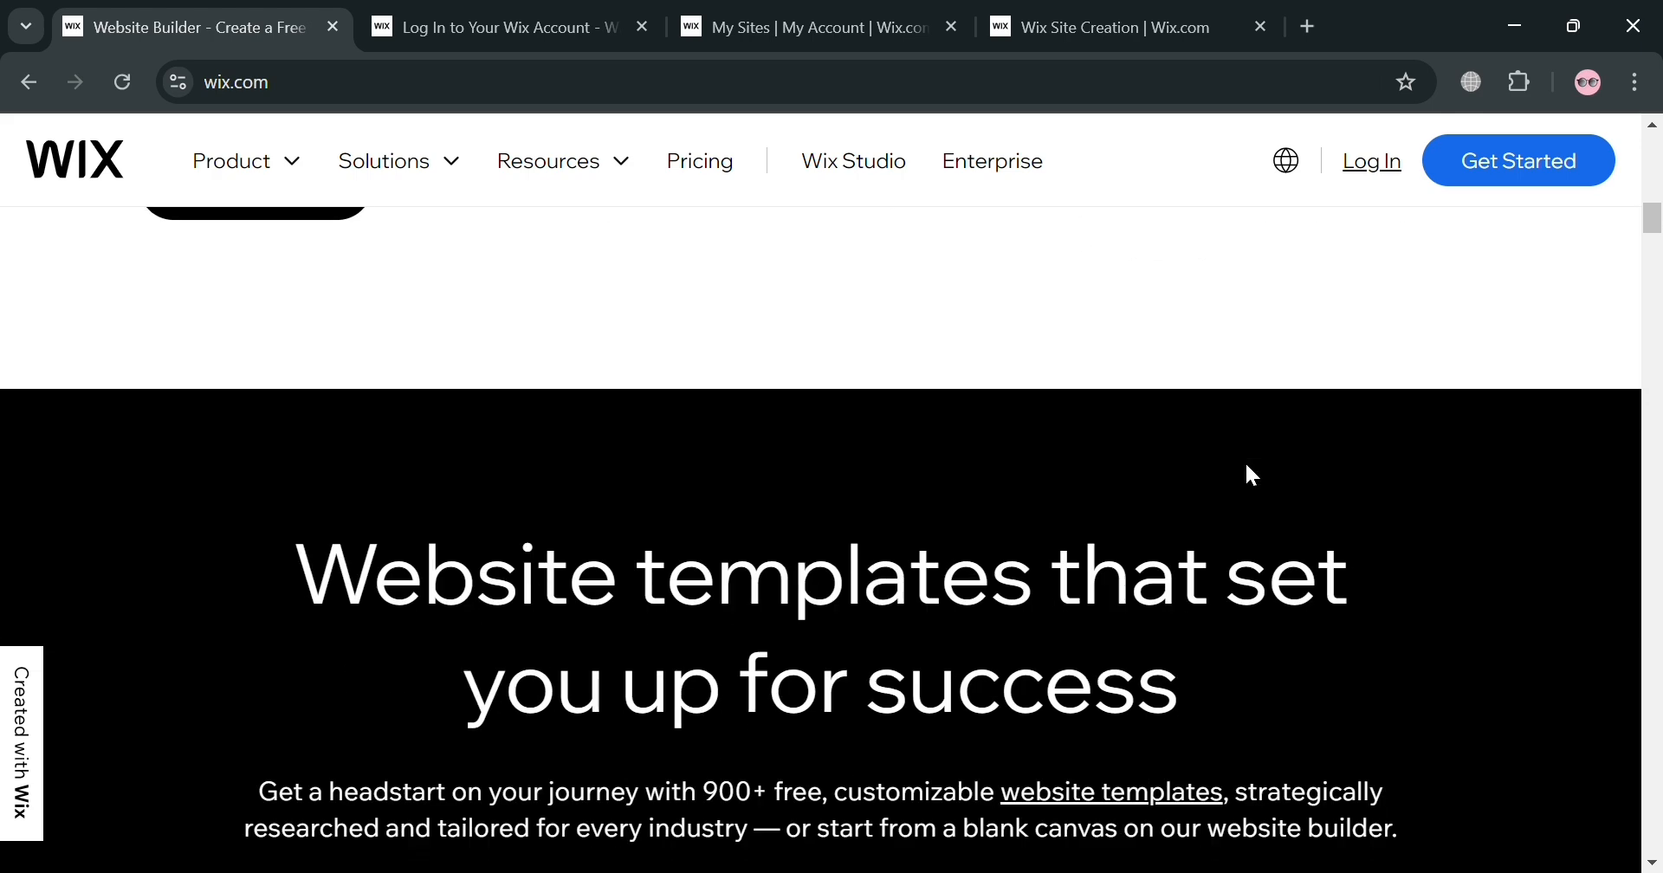
scroll(1250, 472, "up", 4)
scroll(1249, 472, "down", 6)
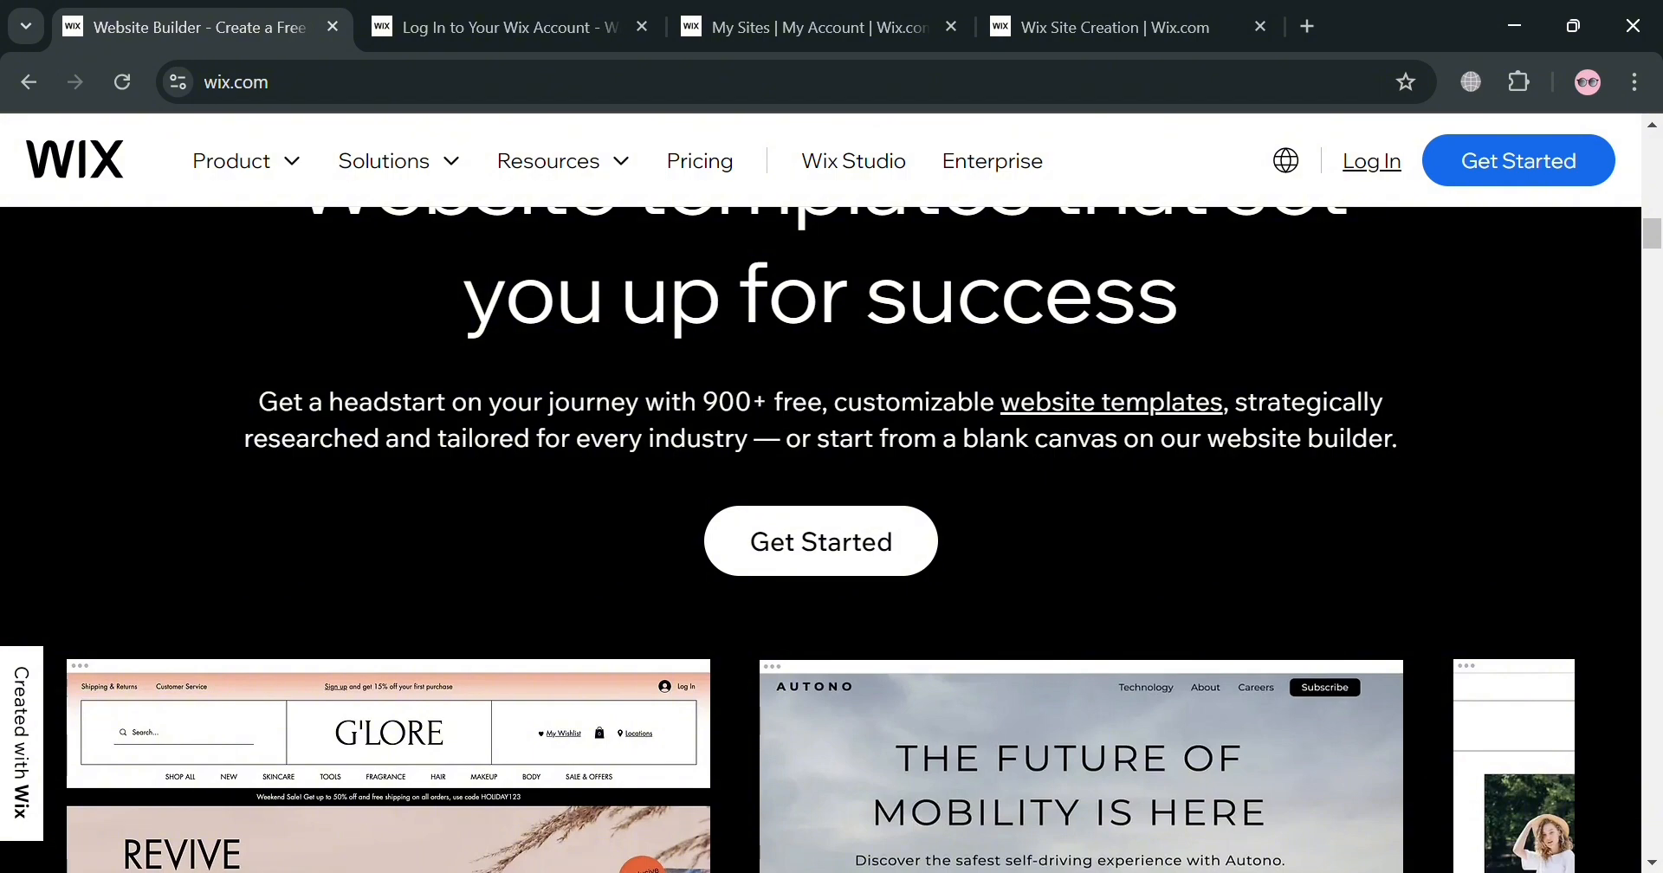
scroll(1255, 450, "down", 3)
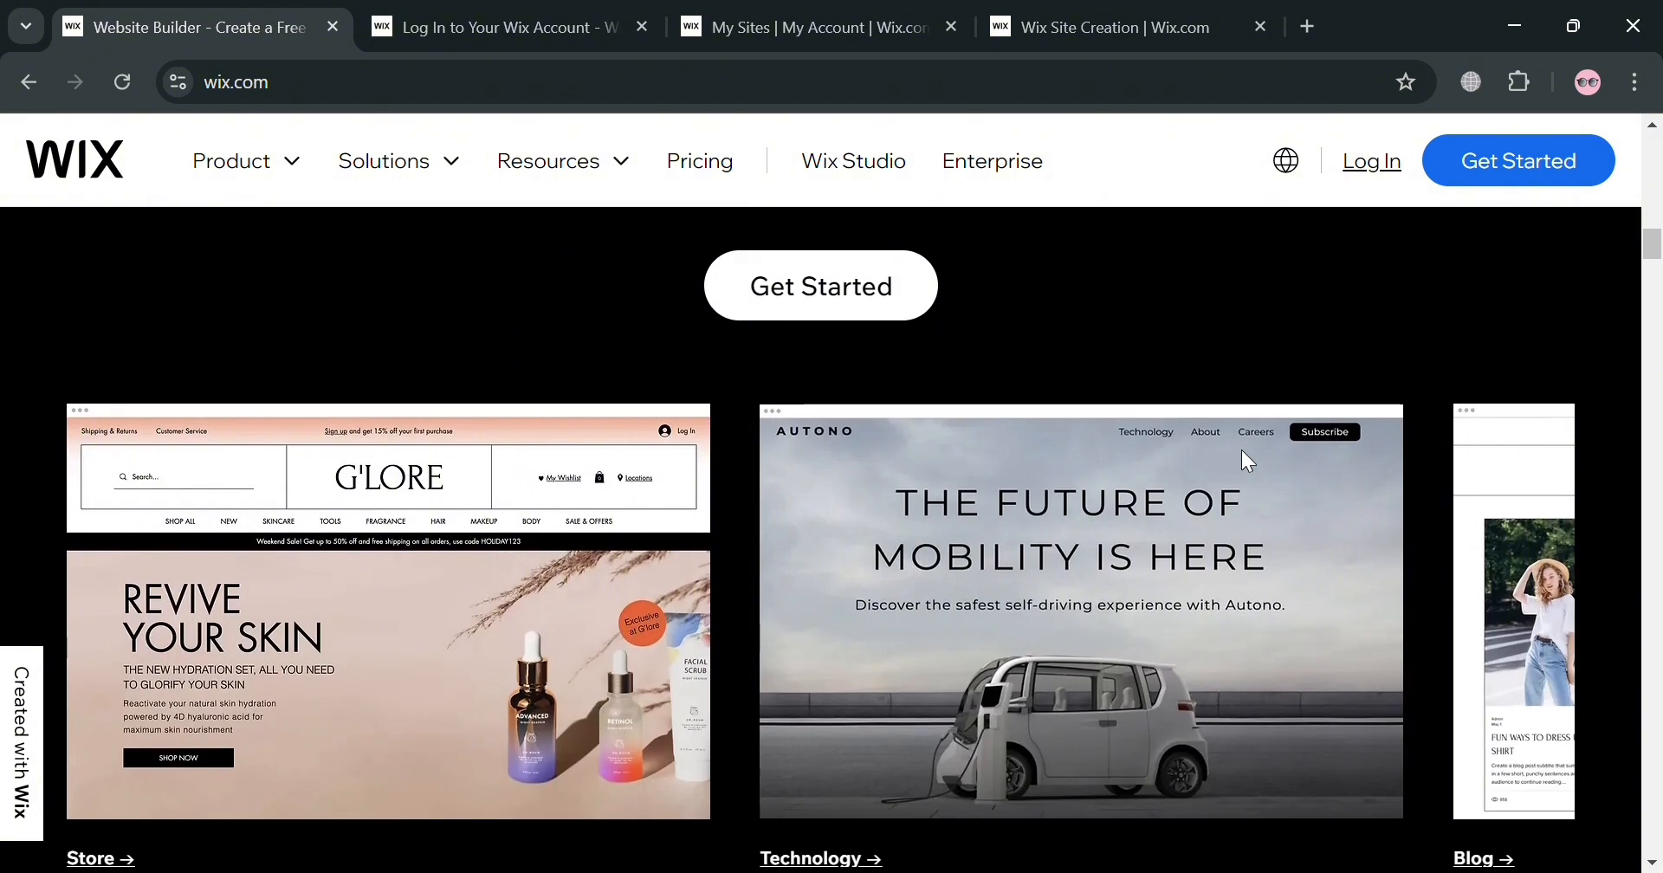
scroll(1261, 450, "down", 9)
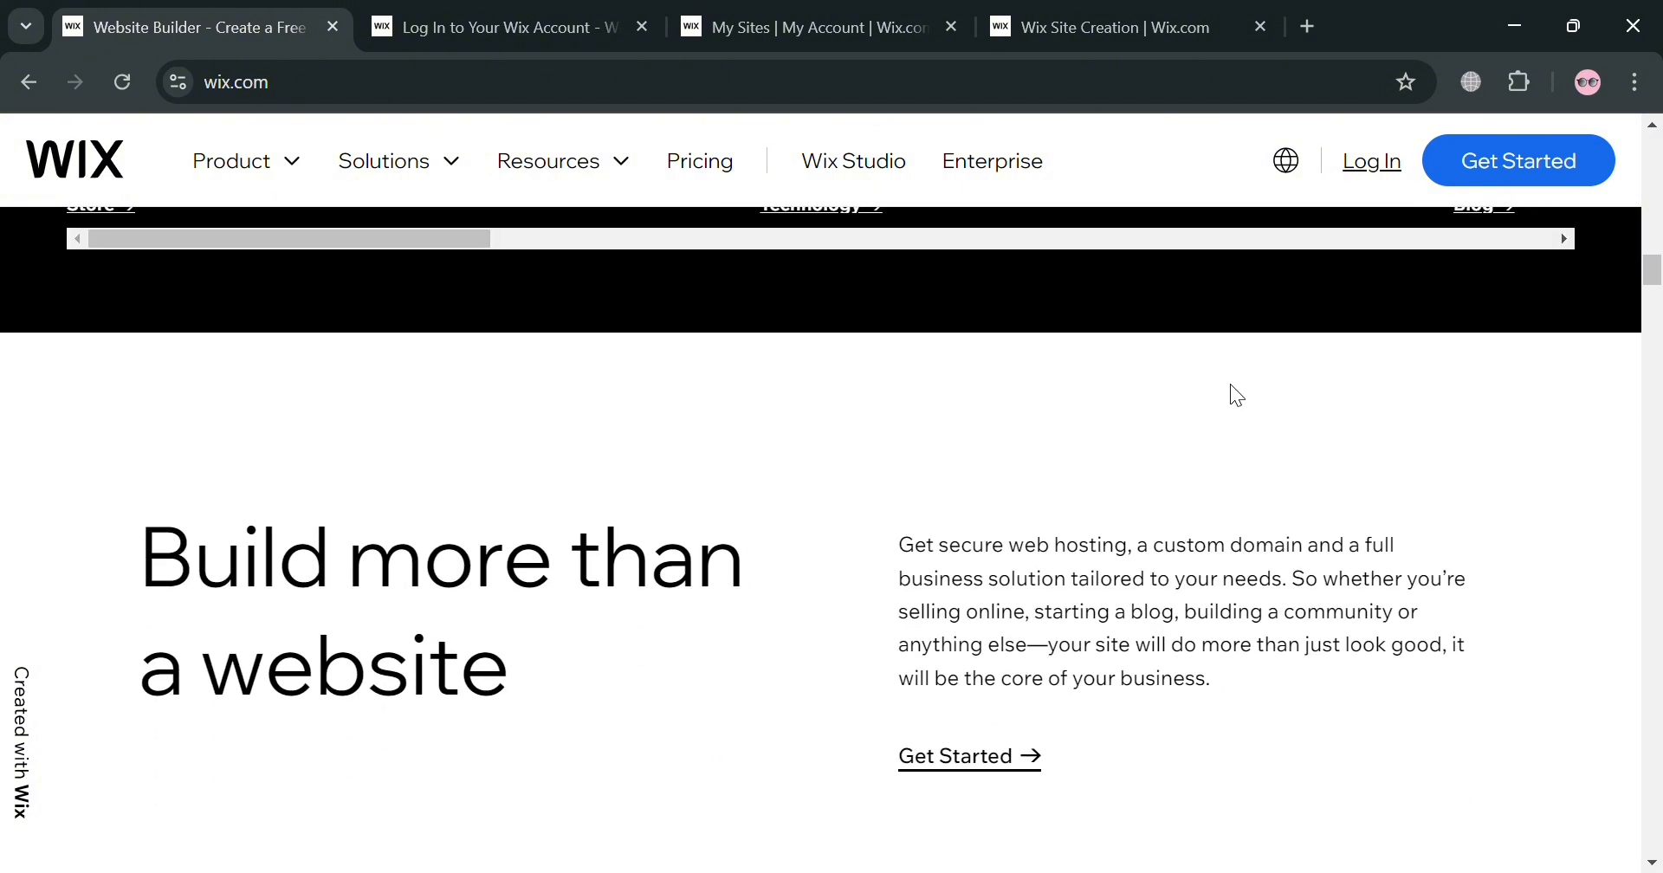
scroll(1237, 395, "down", 5)
scroll(1238, 399, "up", 6)
scroll(1232, 407, "down", 10)
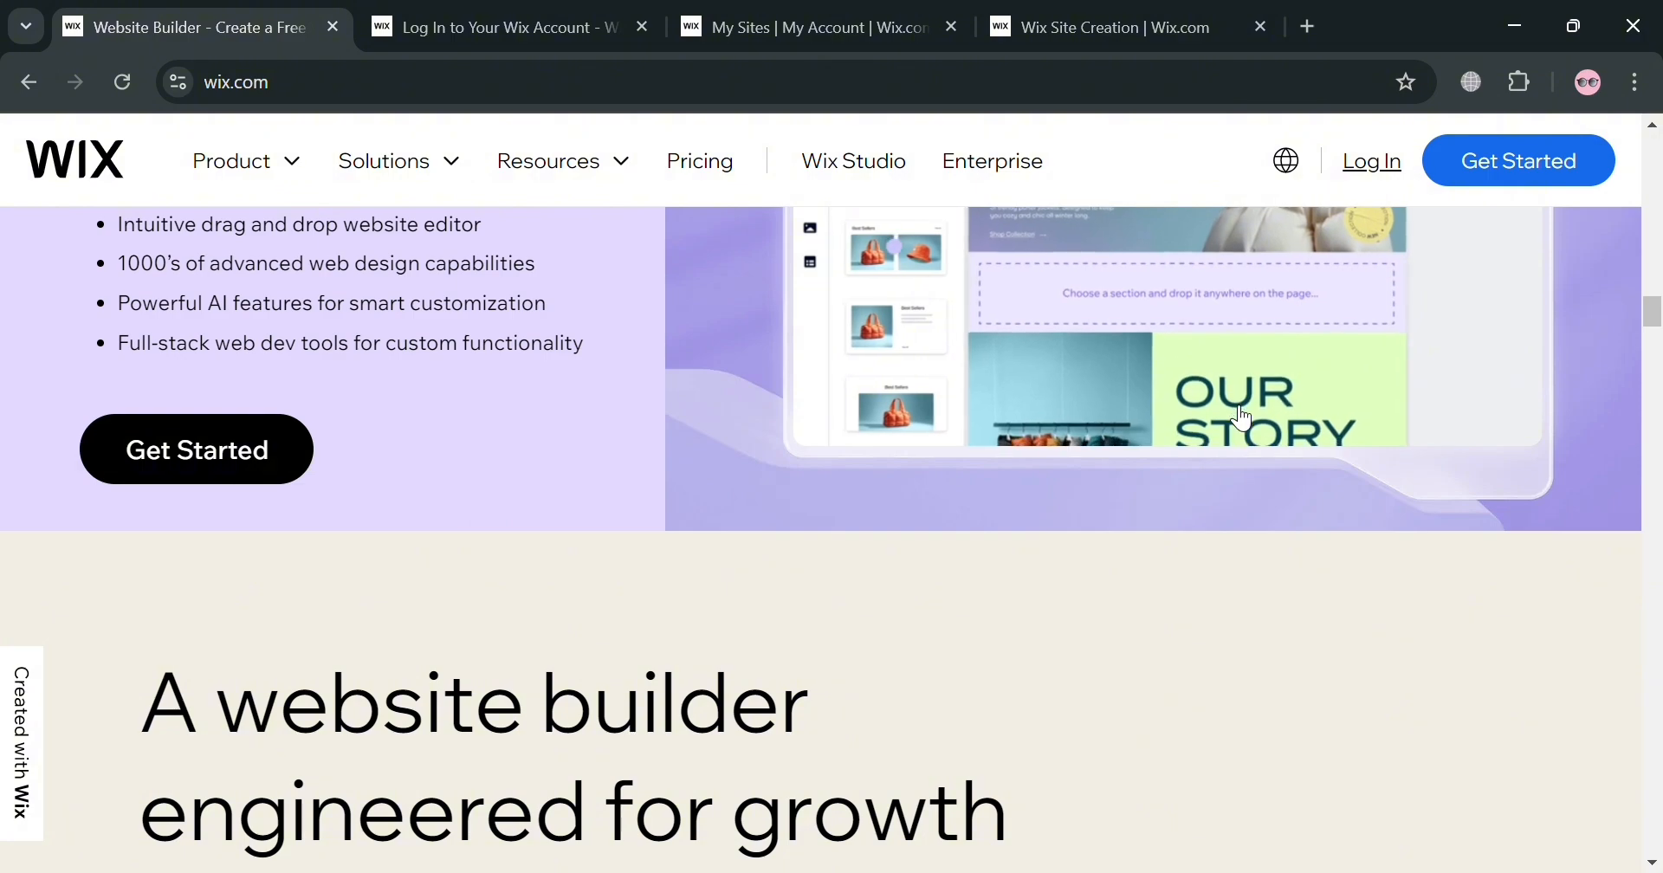
scroll(1240, 418, "down", 1)
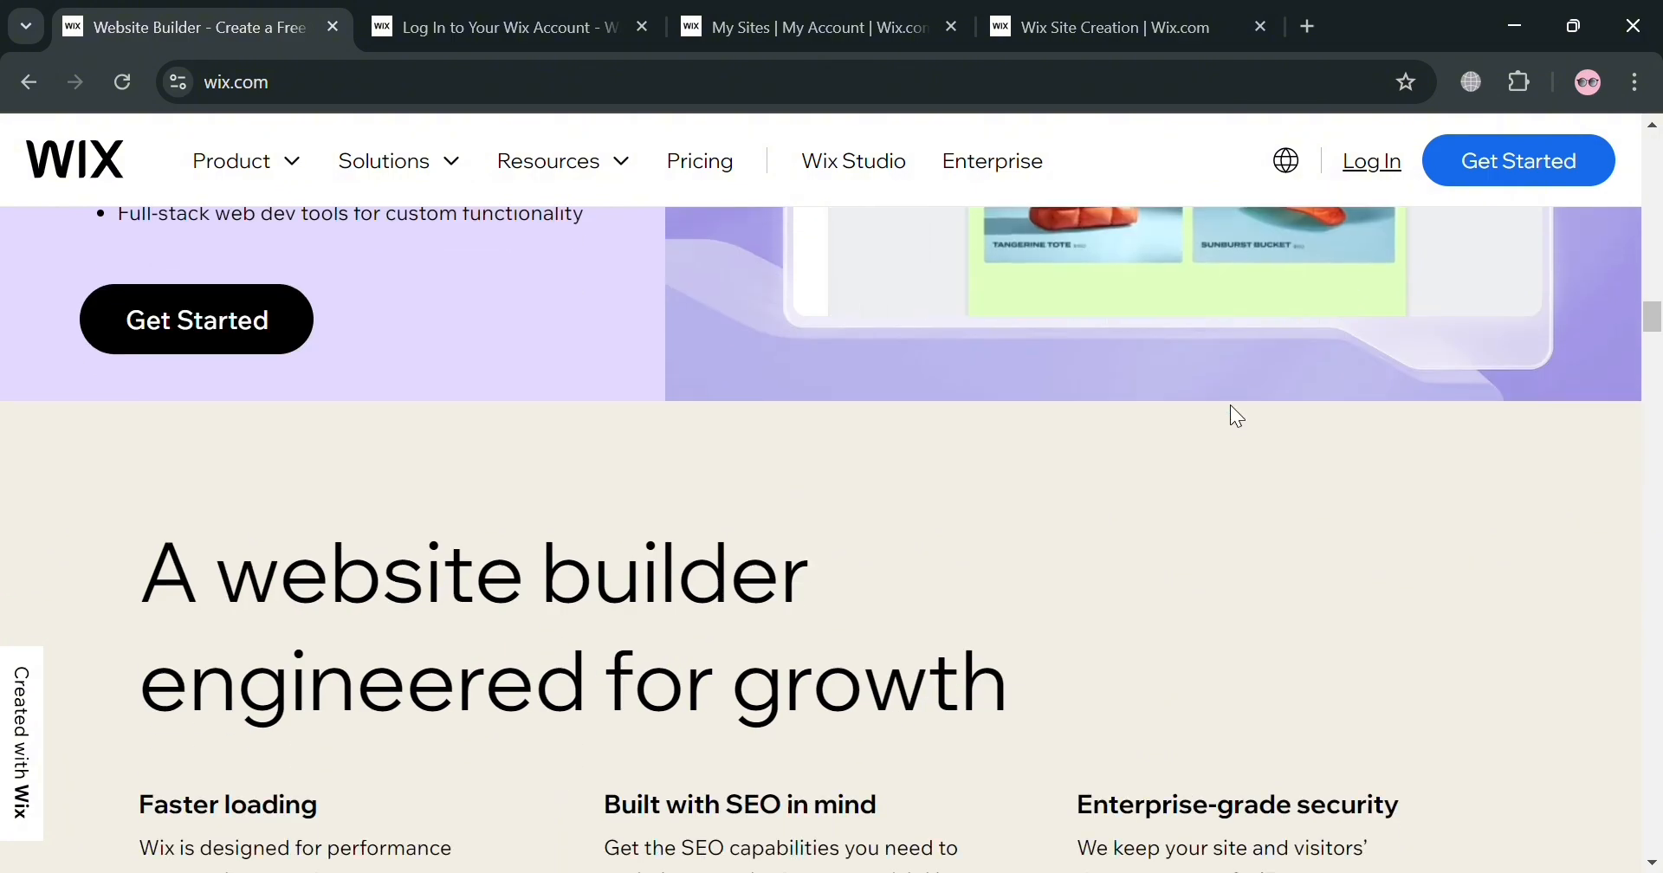
scroll(1233, 412, "down", 4)
scroll(1230, 406, "down", 10)
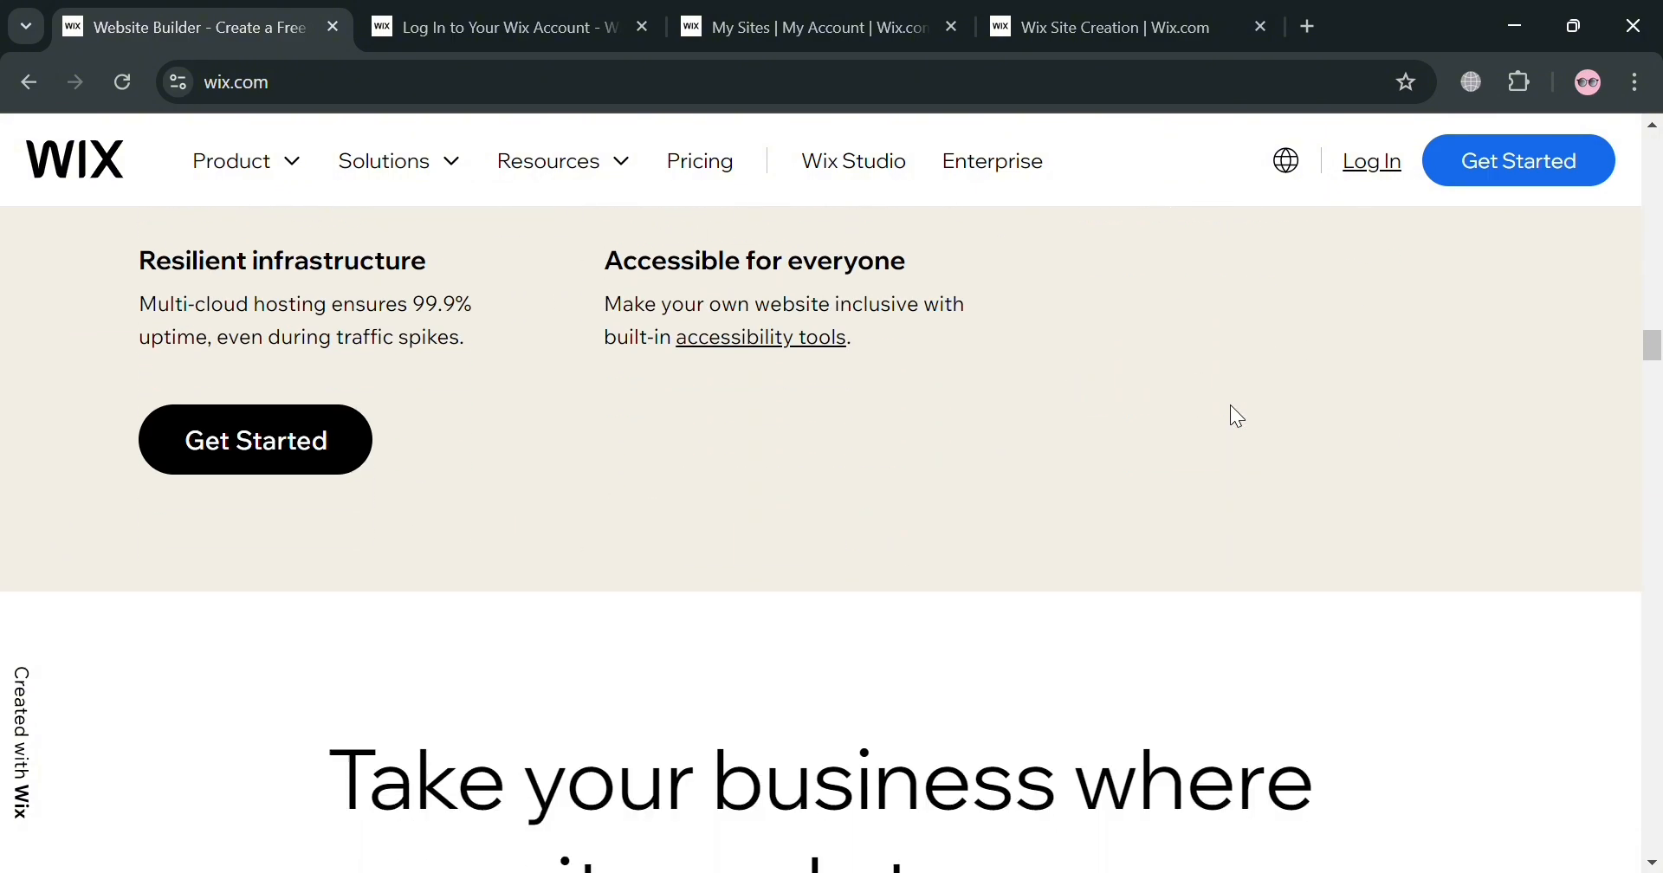
scroll(1233, 404, "down", 20)
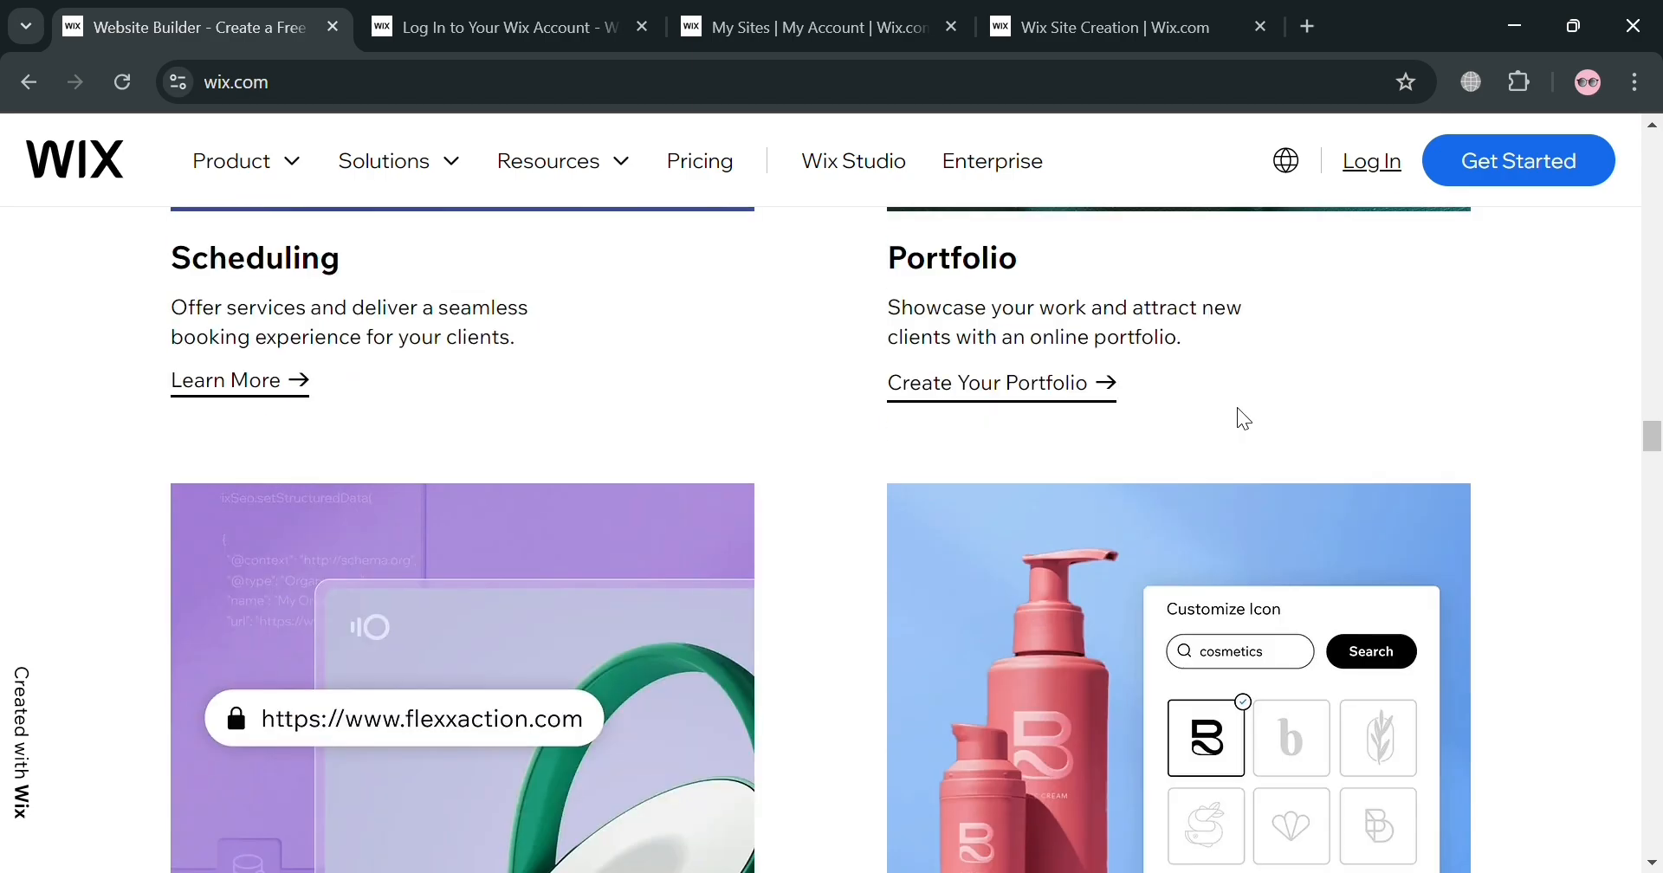
scroll(1237, 408, "down", 15)
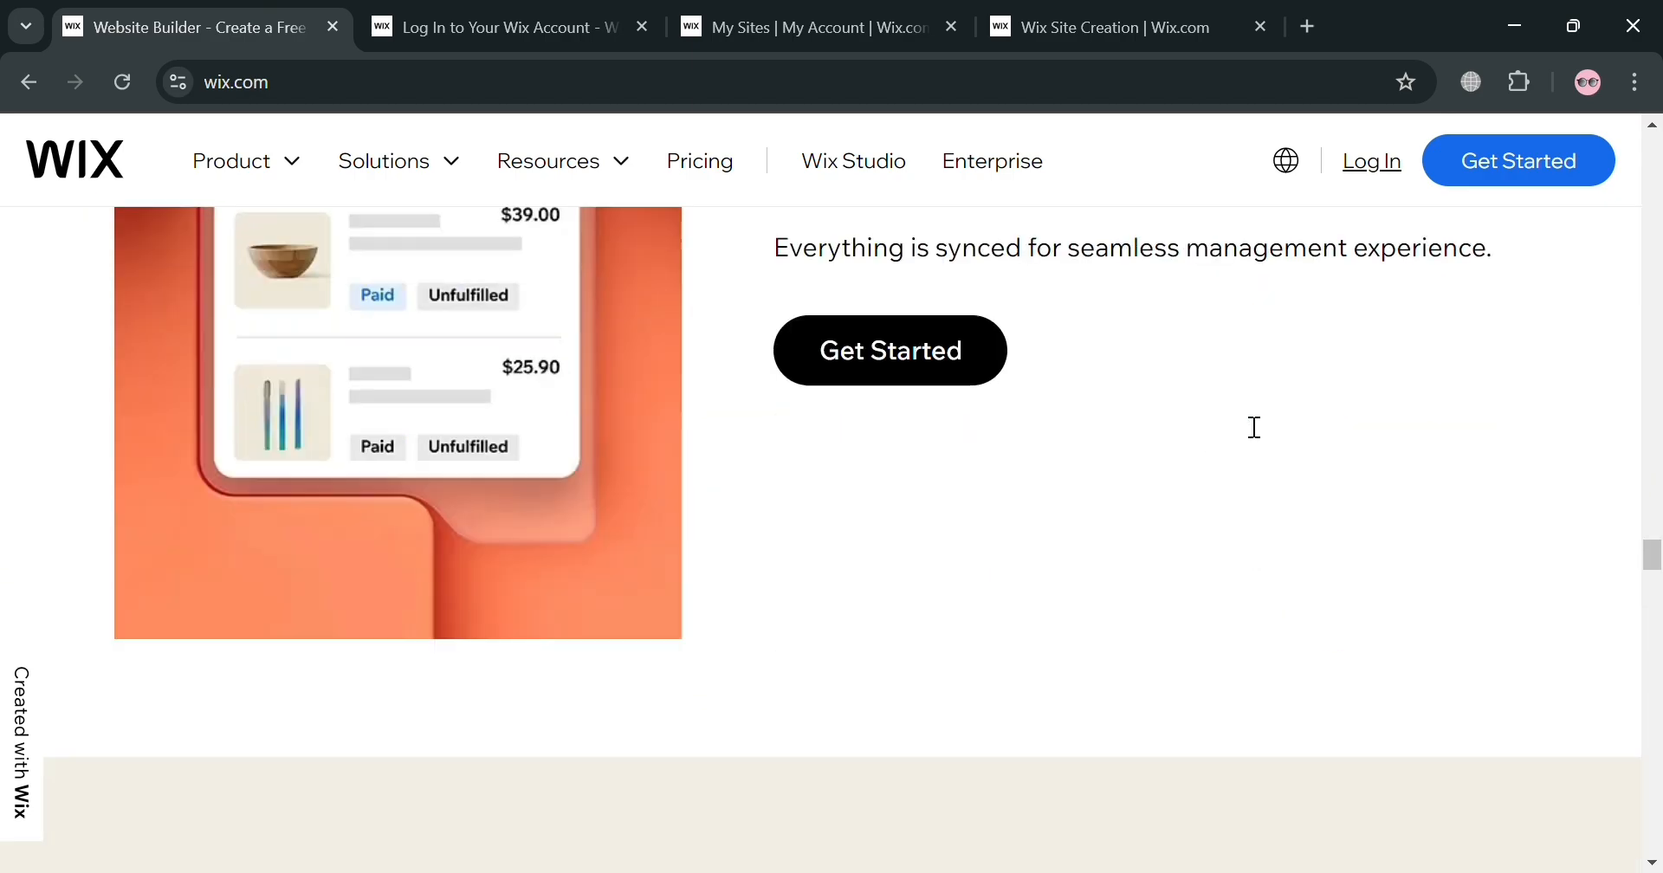
scroll(1247, 428, "down", 20)
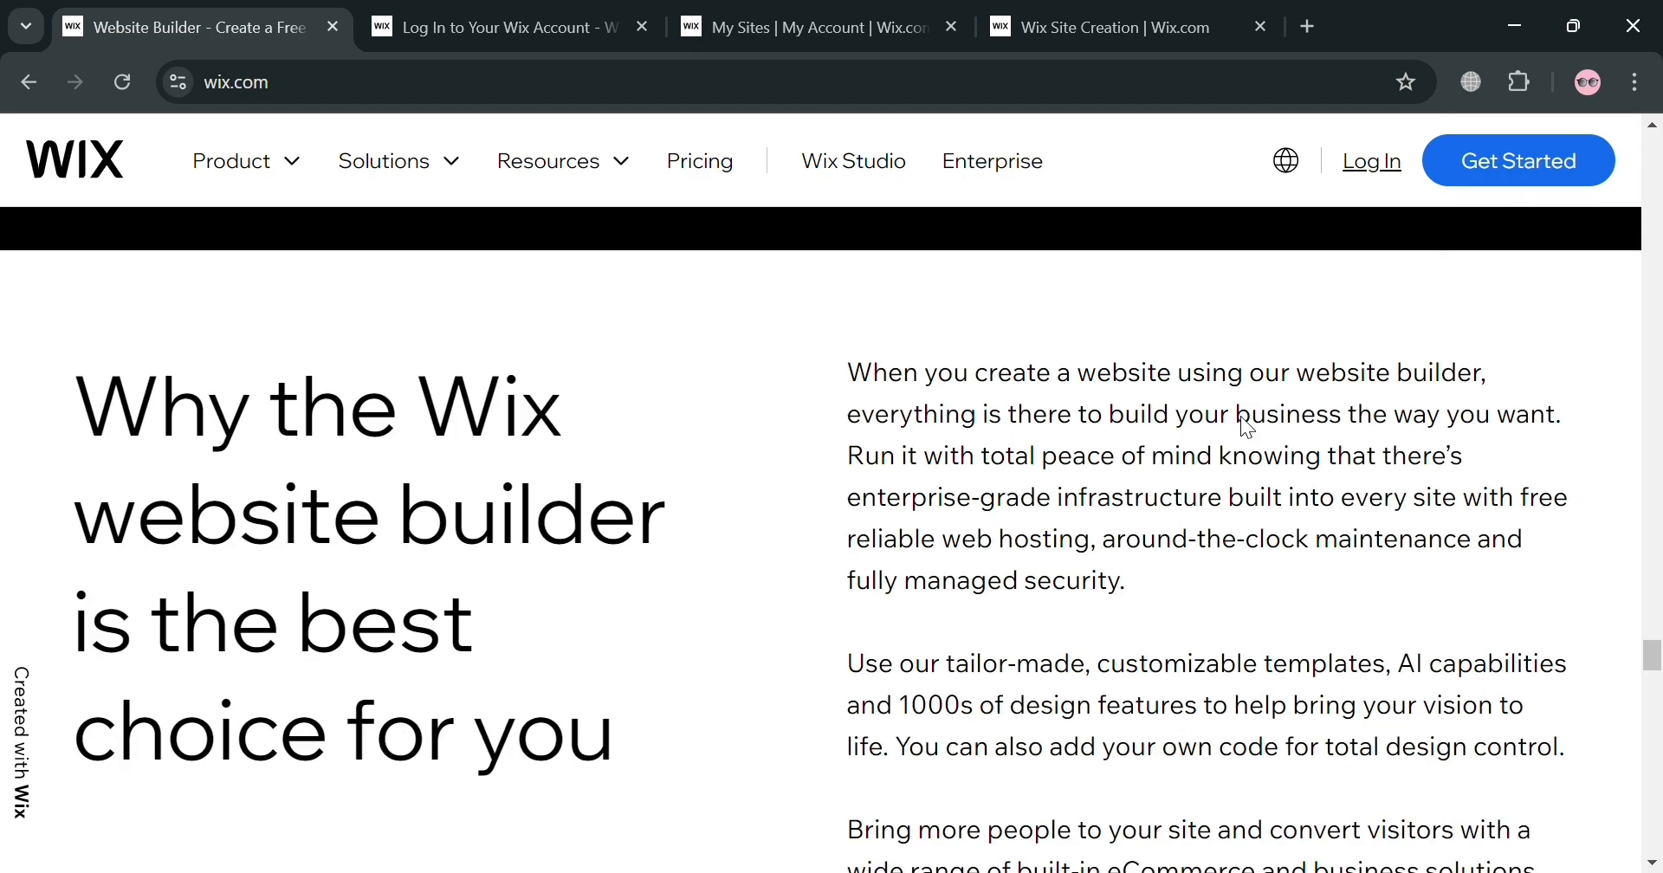
scroll(1244, 428, "down", 15)
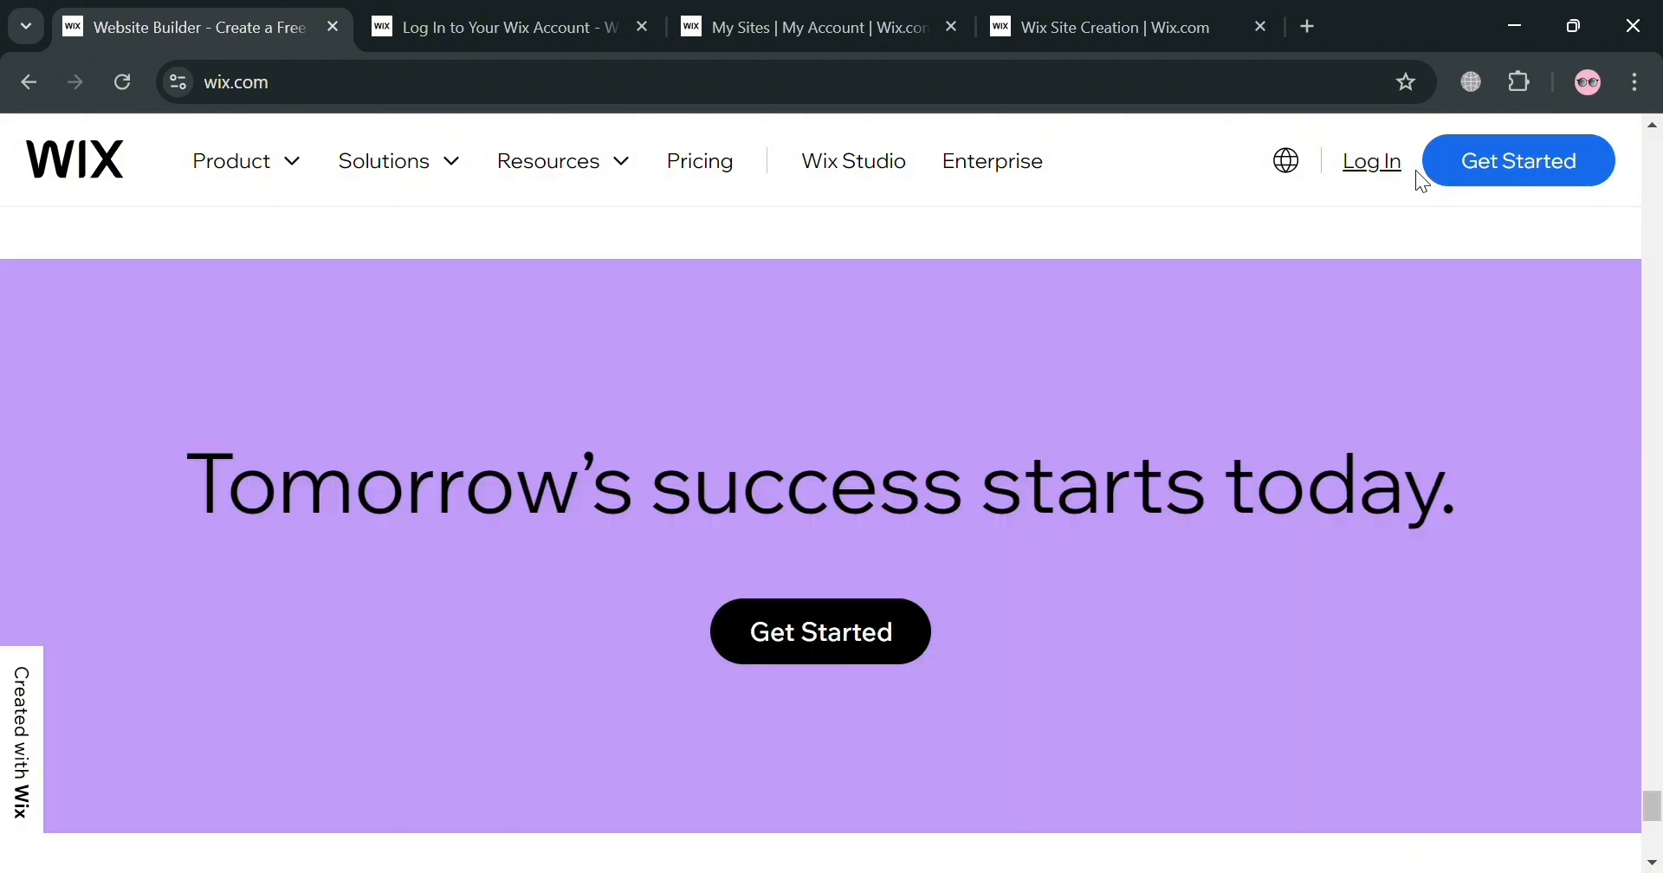
Review the account sign-up form and the Sites overview in the other open Wix pages.
left_click(522, 12)
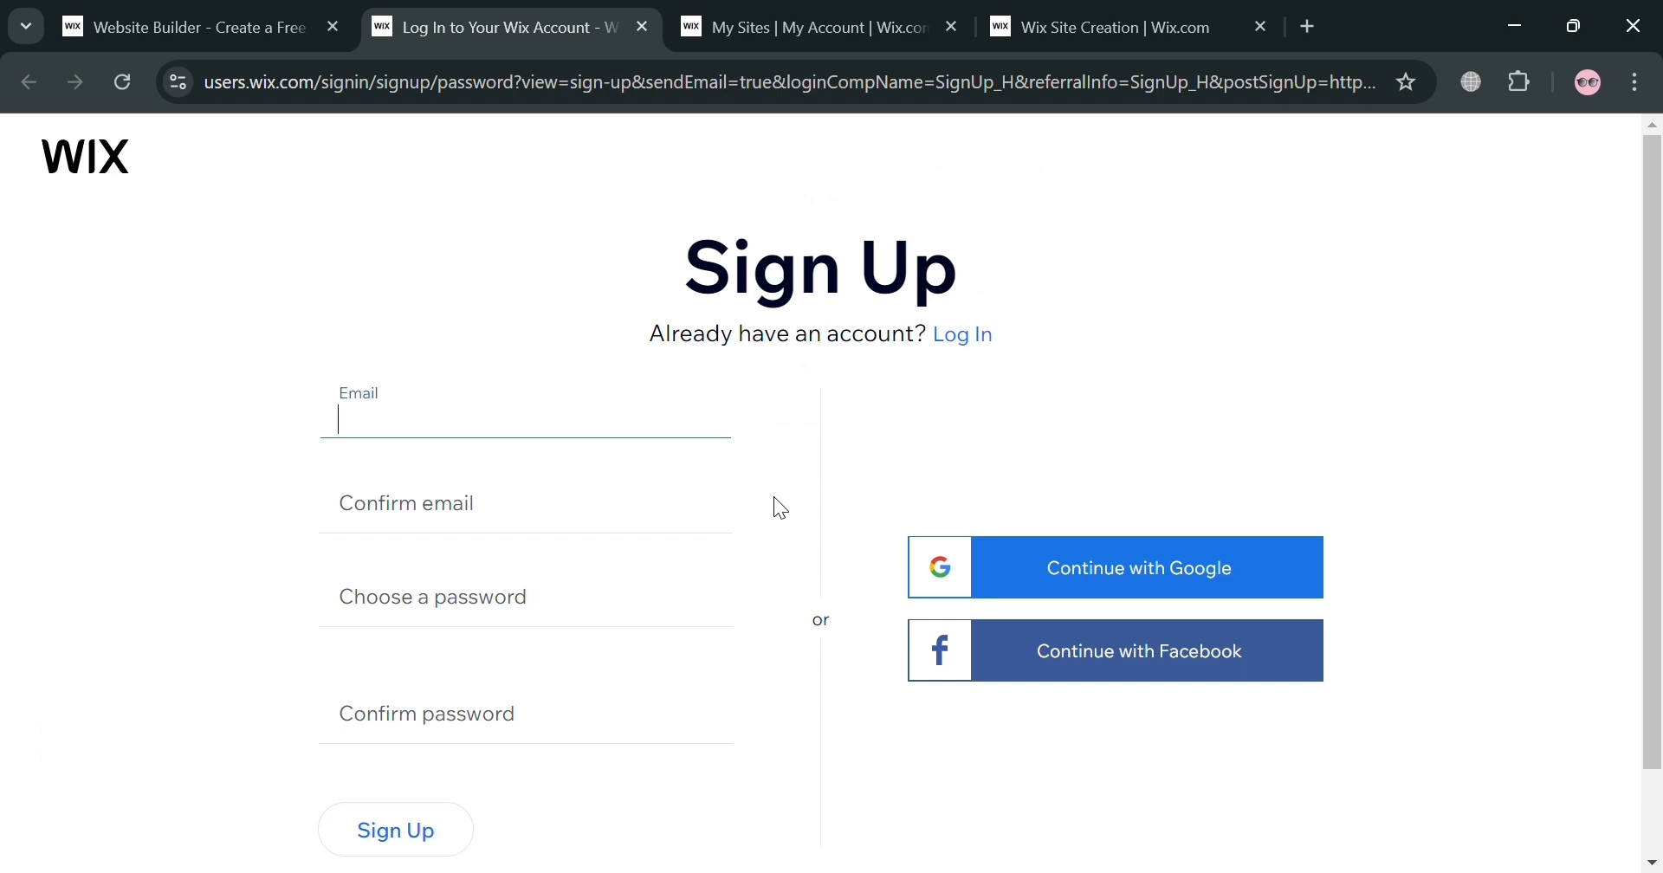
scroll(938, 367, "down", 2)
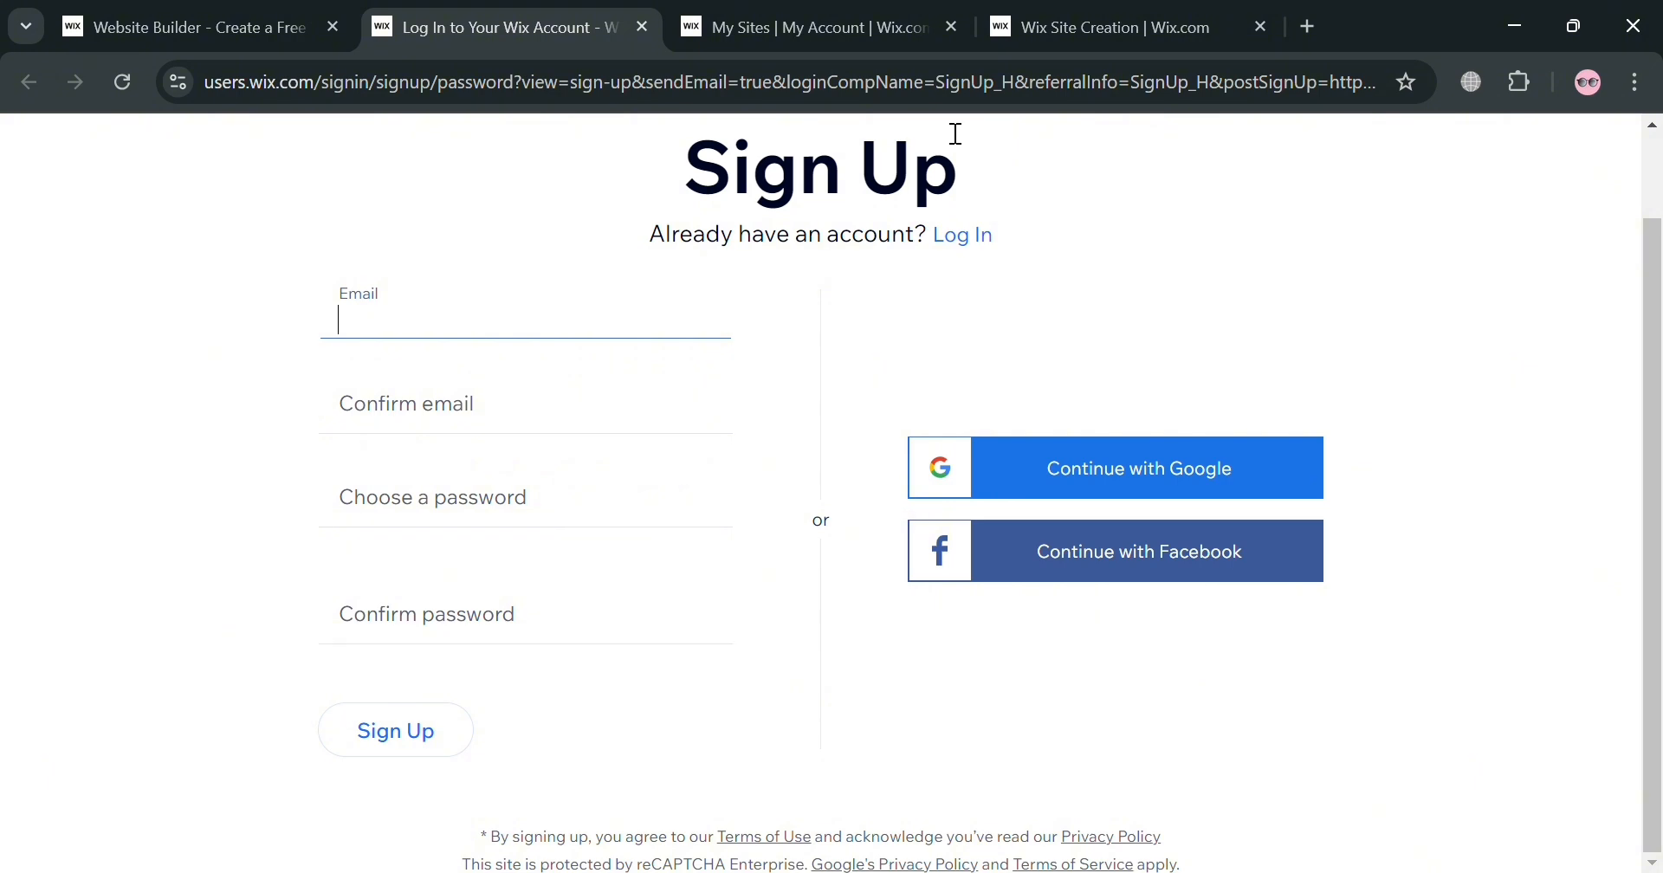
left_click(850, 13)
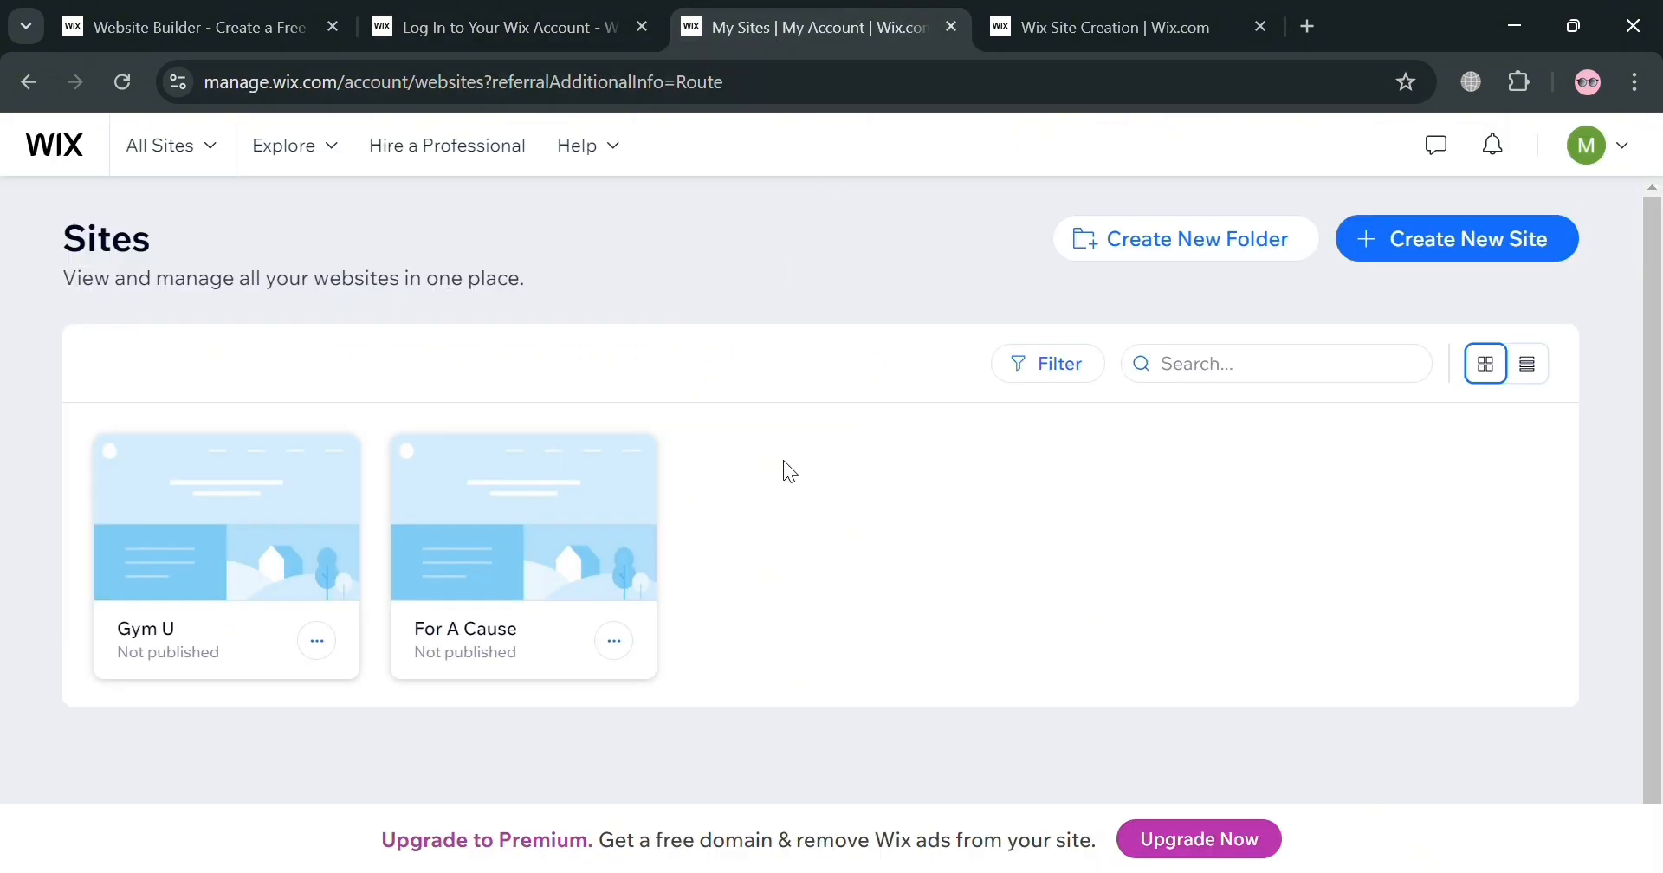
scroll(783, 466, "down", 1)
scroll(996, 403, "up", 1)
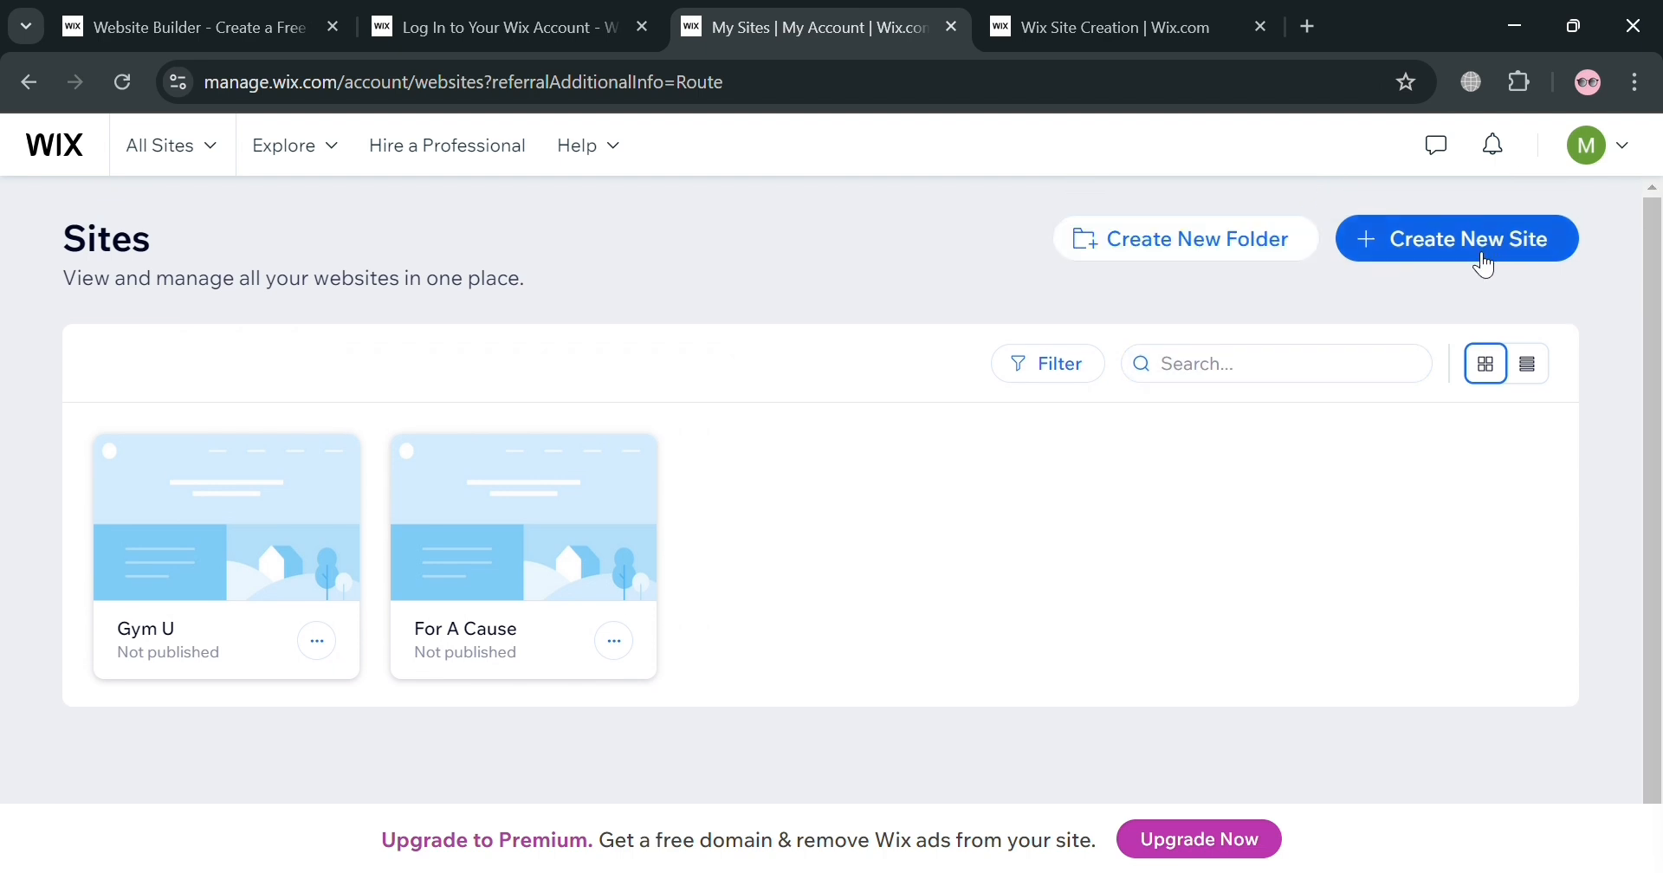
On the Wix Site Creation page, set up the site without the AI chat and choose BnB as the website type.
left_click(1117, 13)
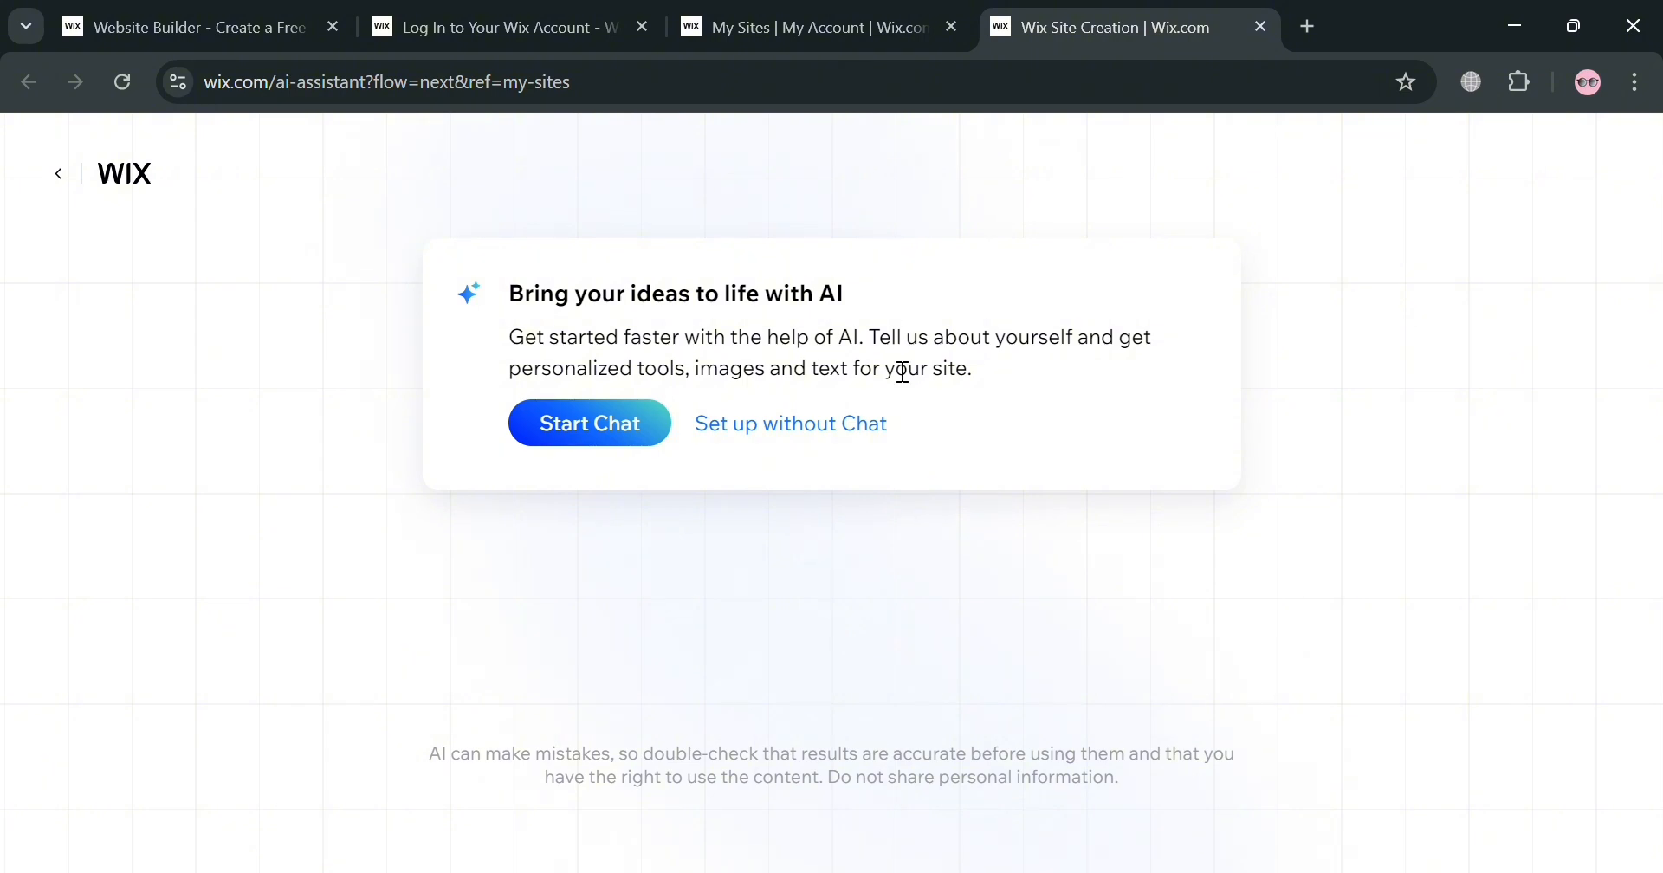
left_click(836, 440)
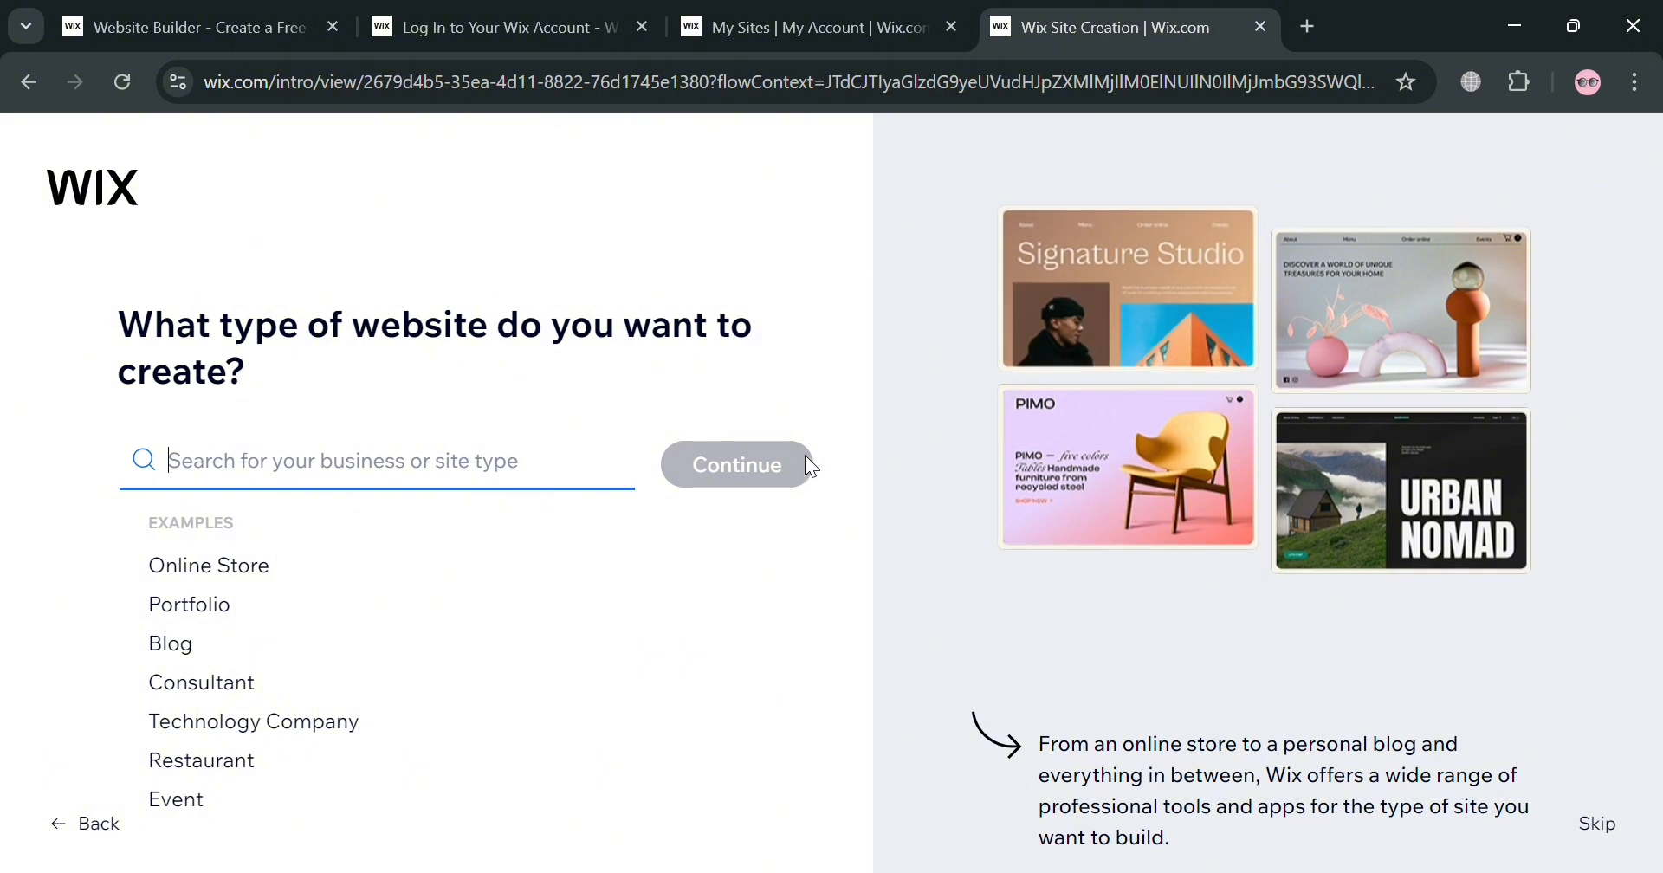
type("a")
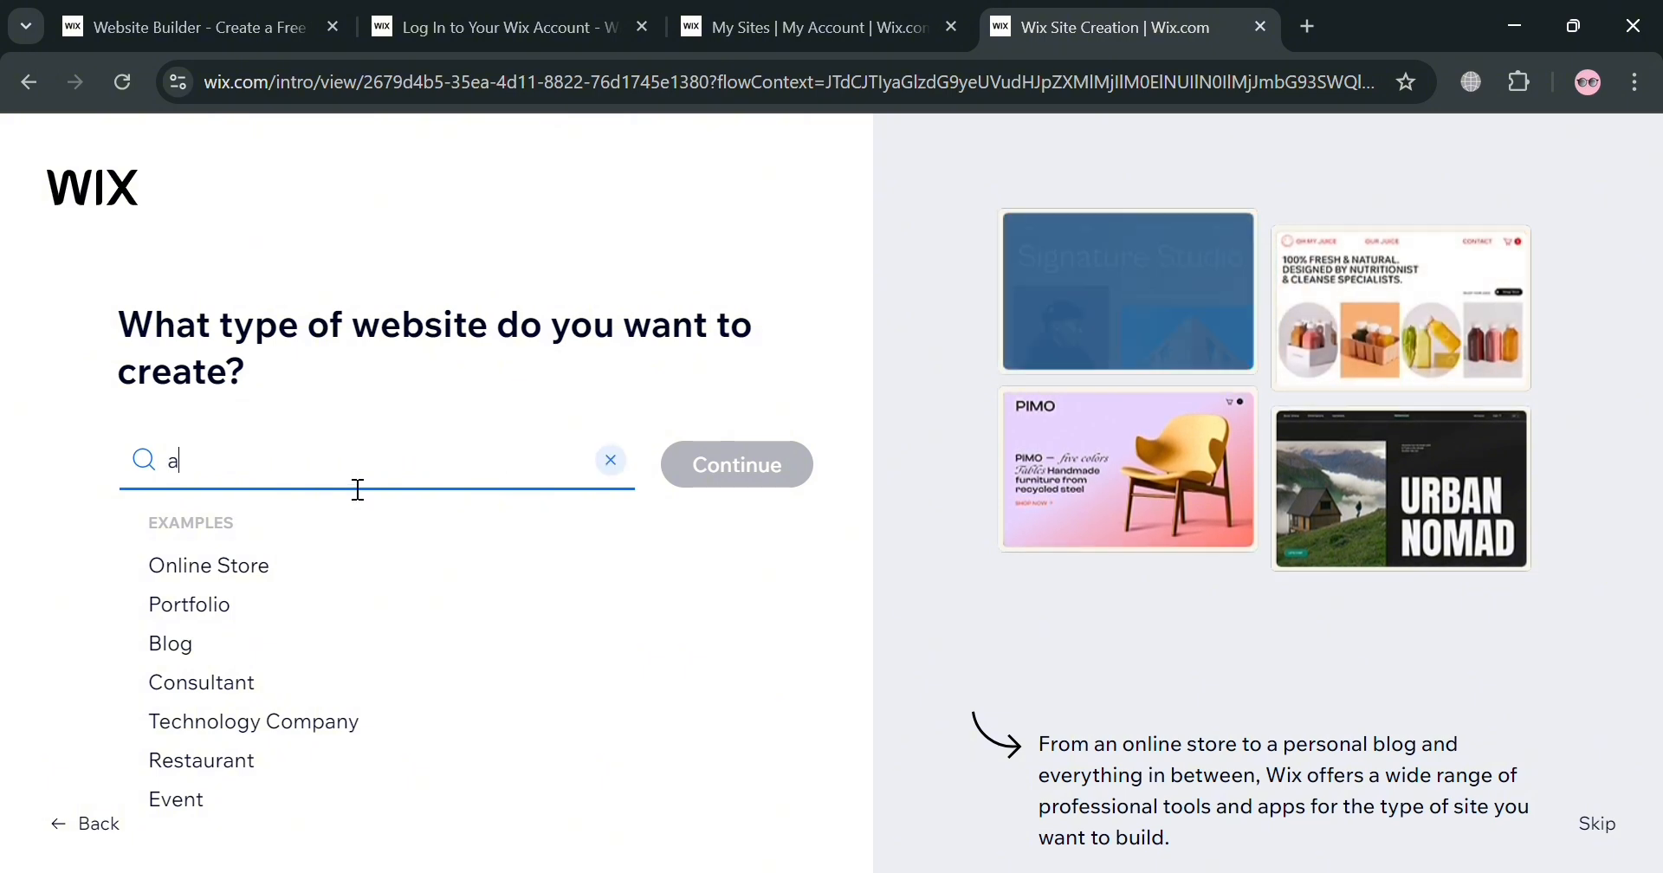
type("ir bnb")
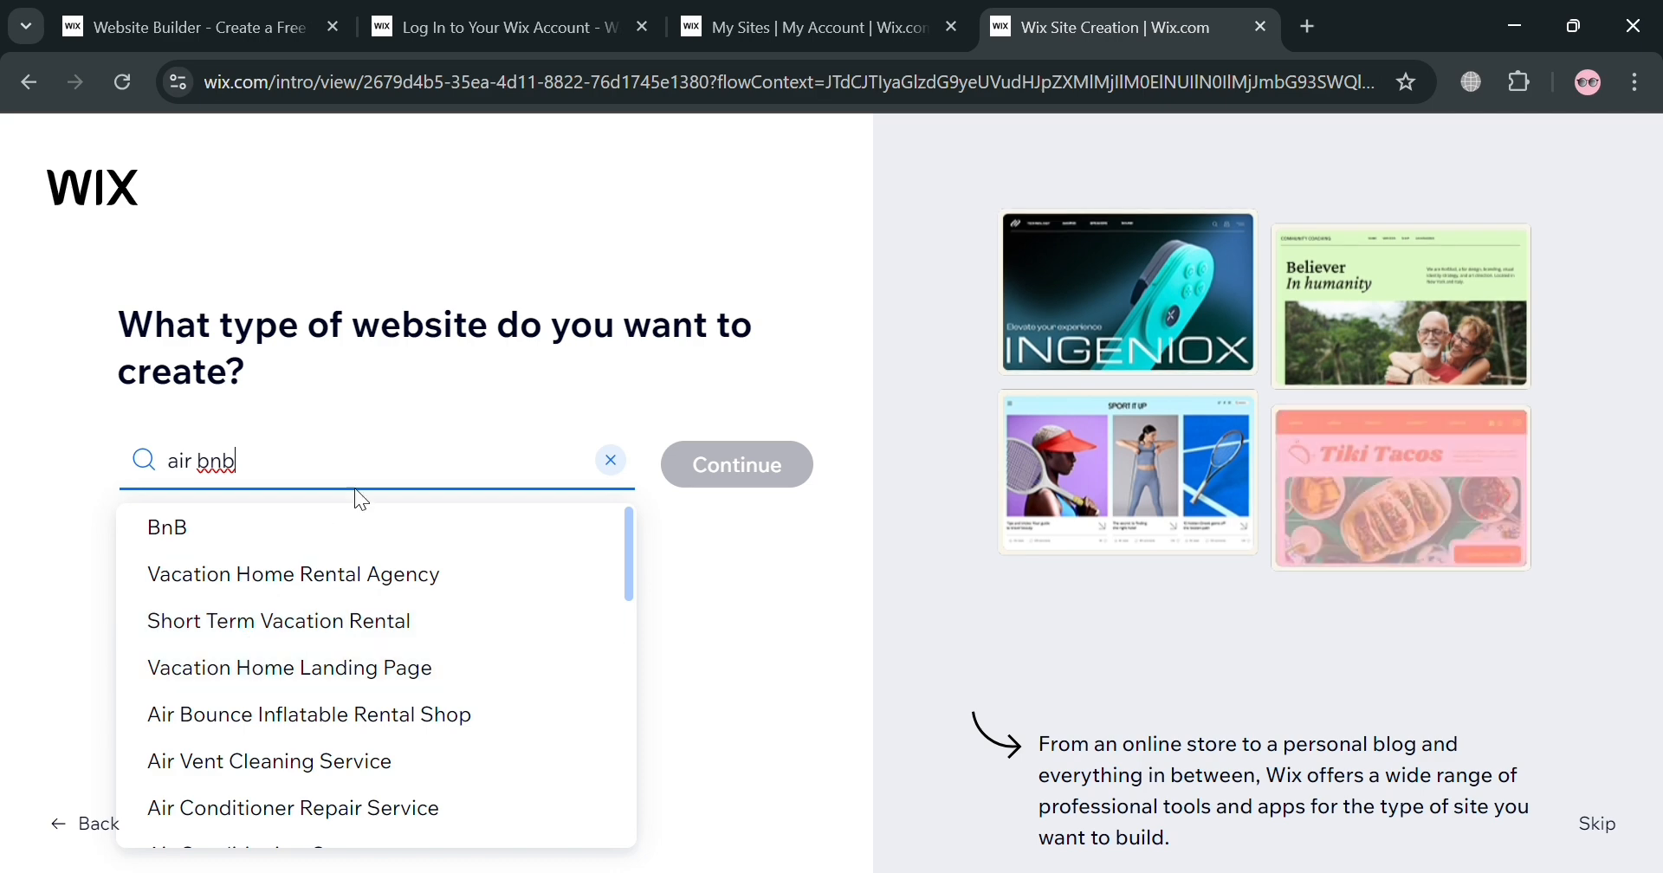
left_click(391, 537)
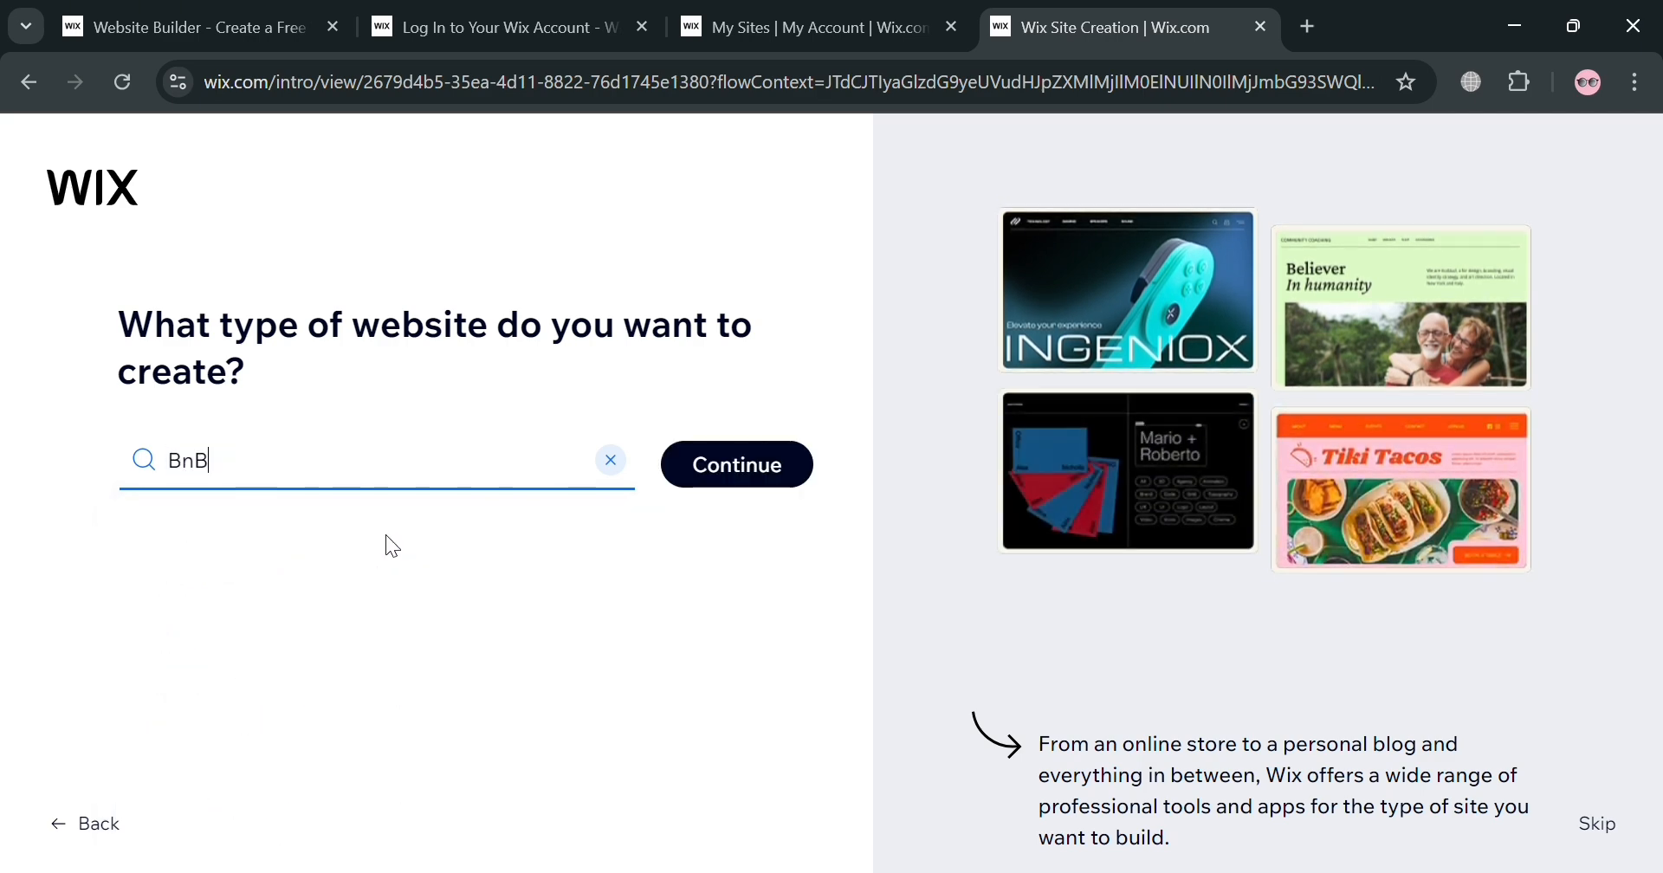
left_click(738, 492)
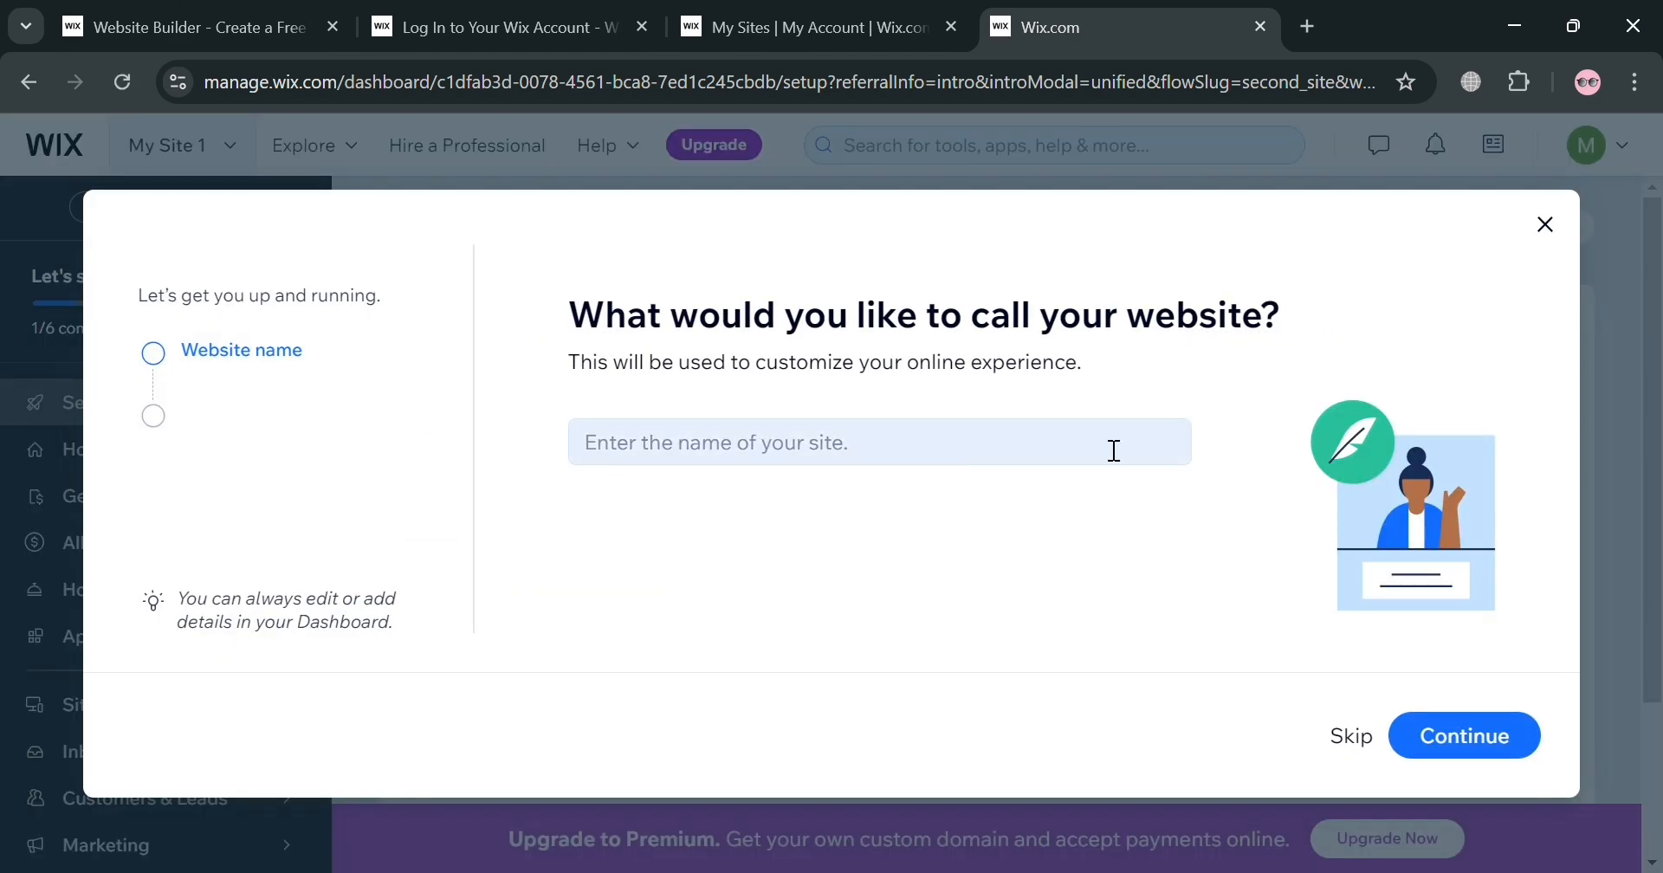
Name the website "Mark B&B" and continue to the app selection.
left_click(830, 455)
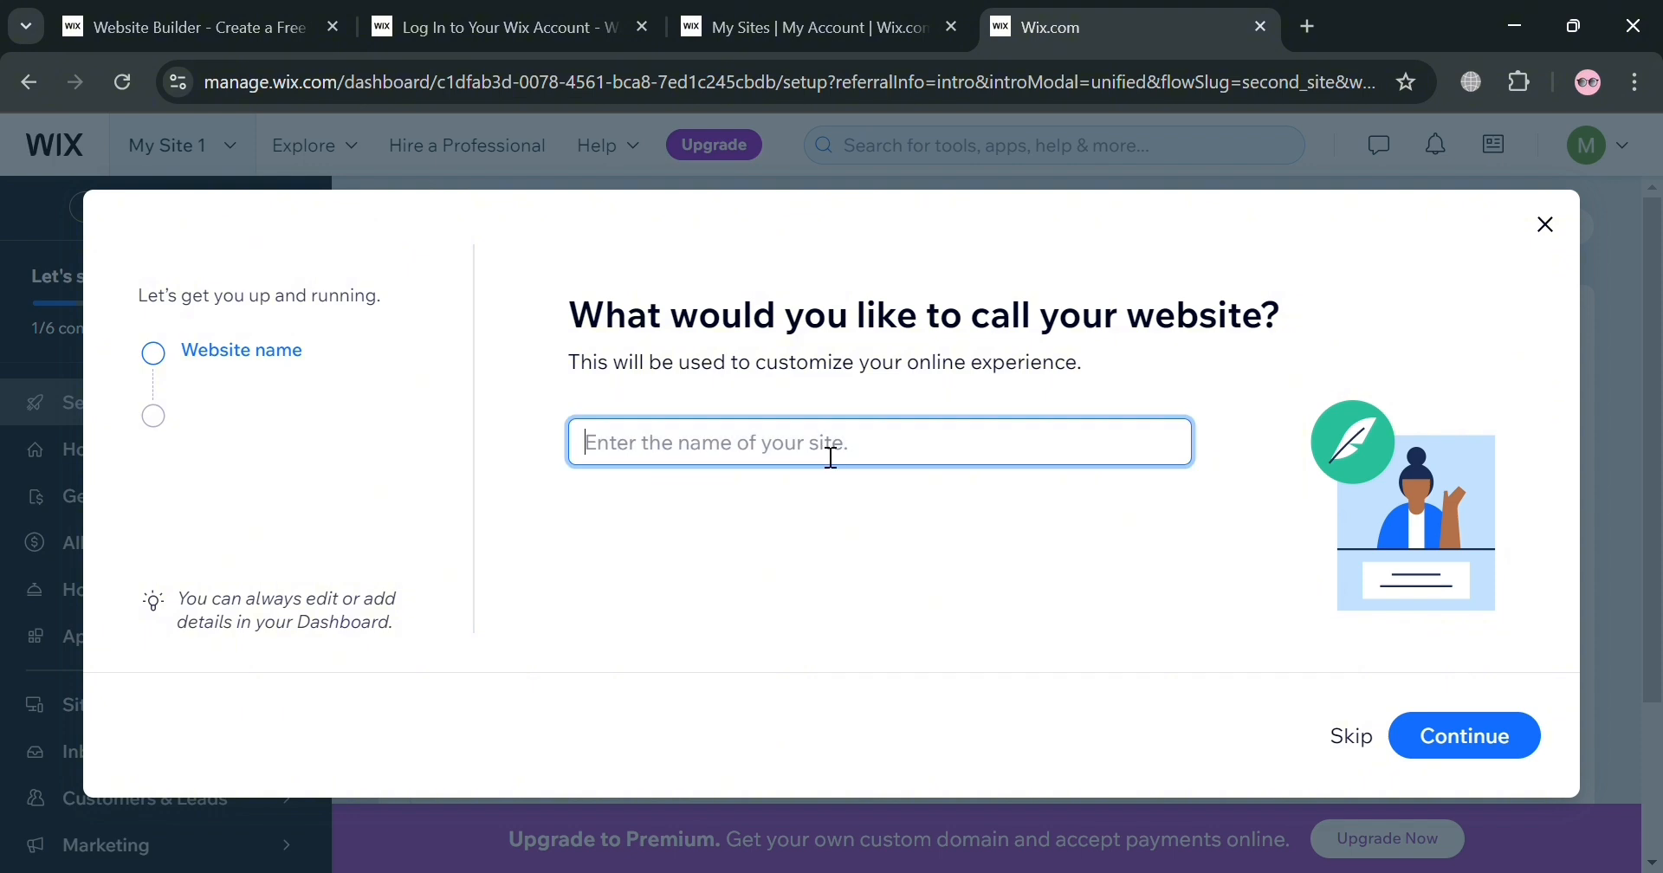
type("Mark B&B")
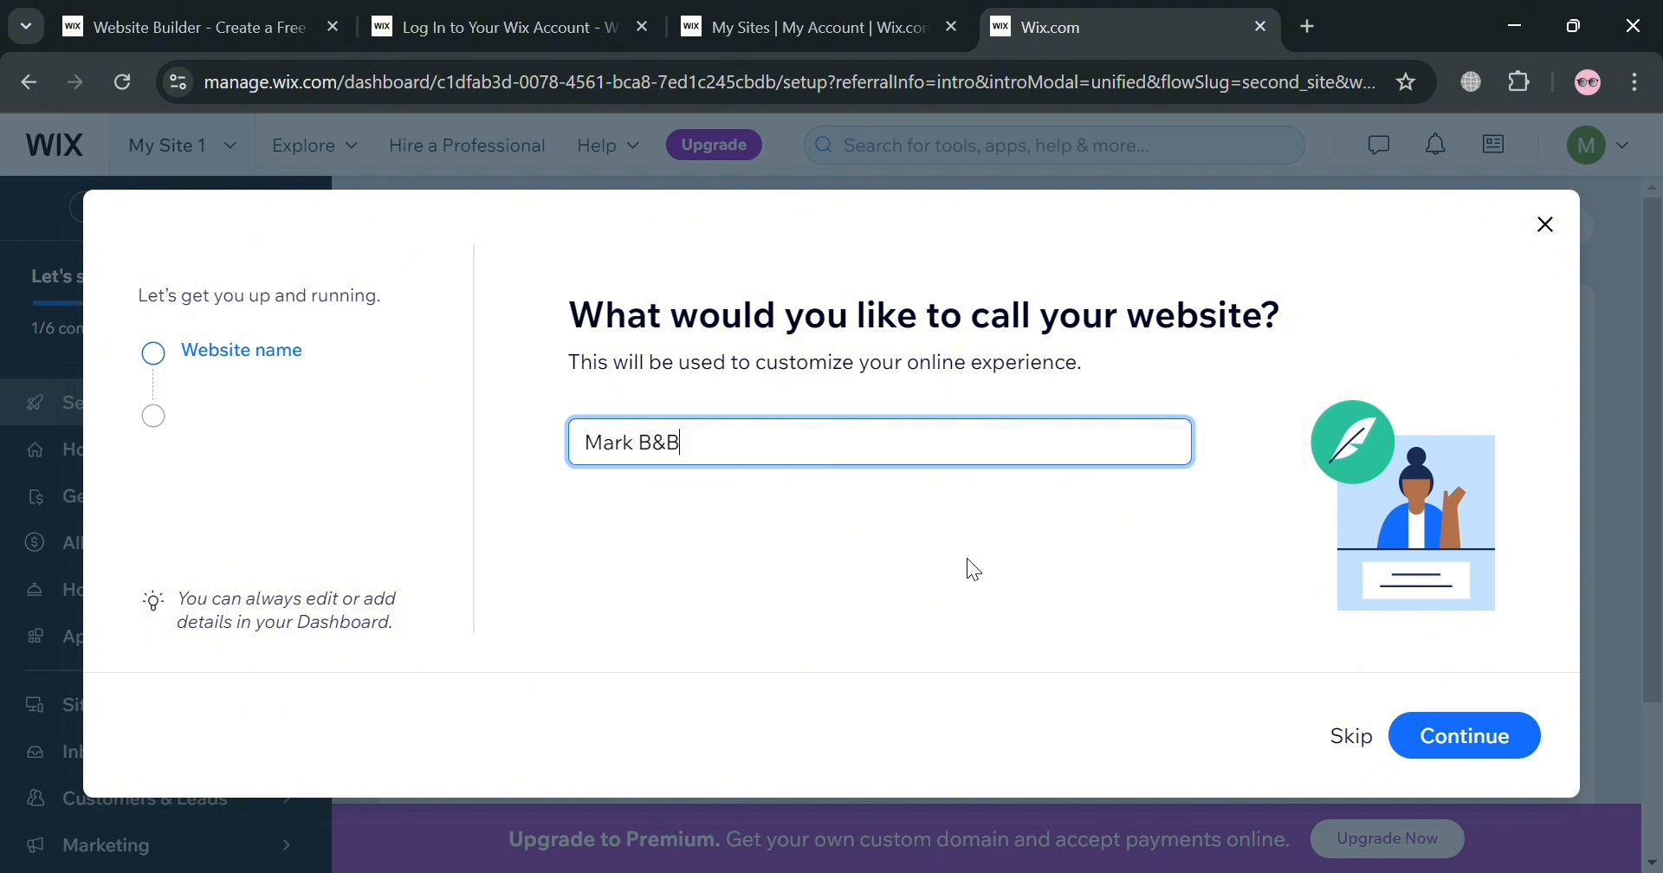
left_click(1472, 735)
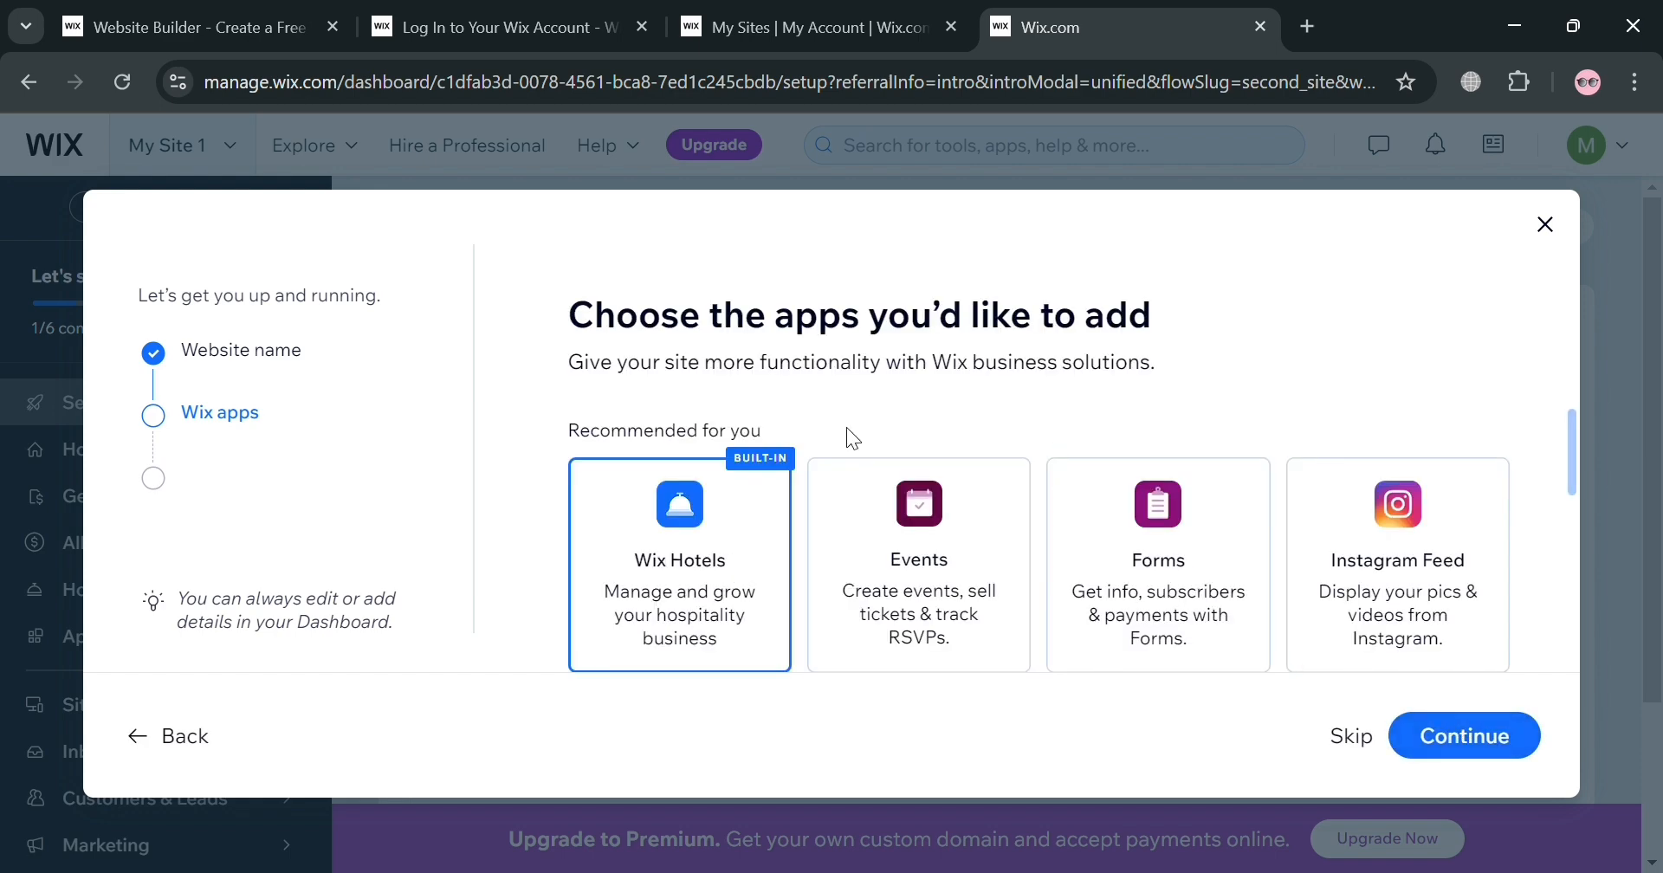
Add the Instagram Feed and Bookings apps to the site and complete the app selection.
scroll(743, 494, "down", 3)
scroll(743, 502, "up", 3)
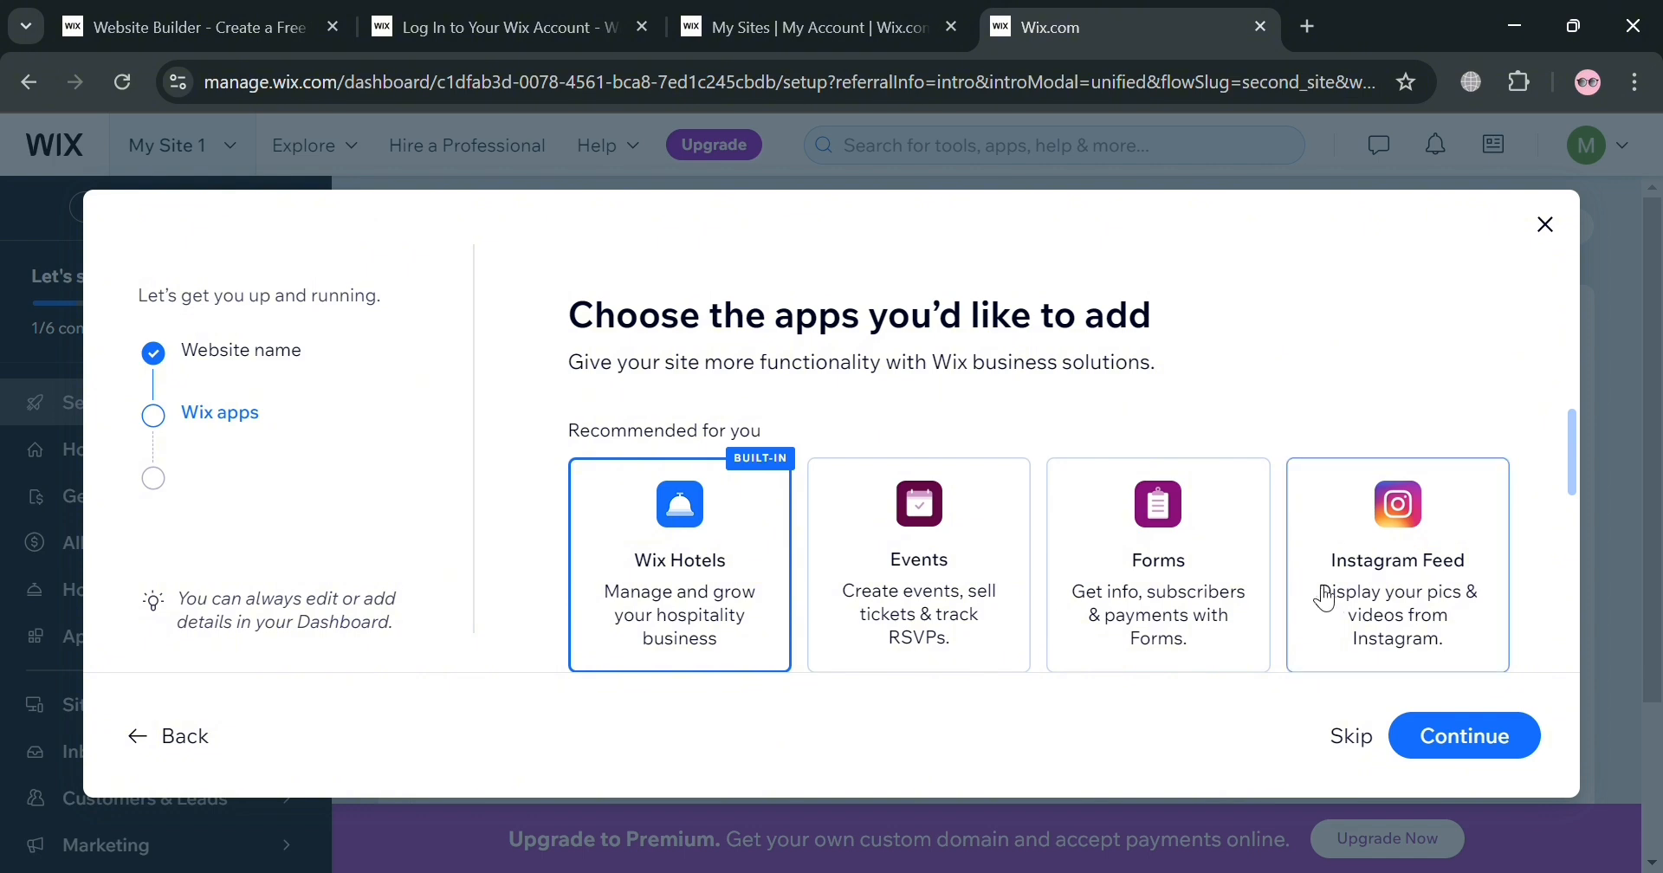
left_click(1315, 611)
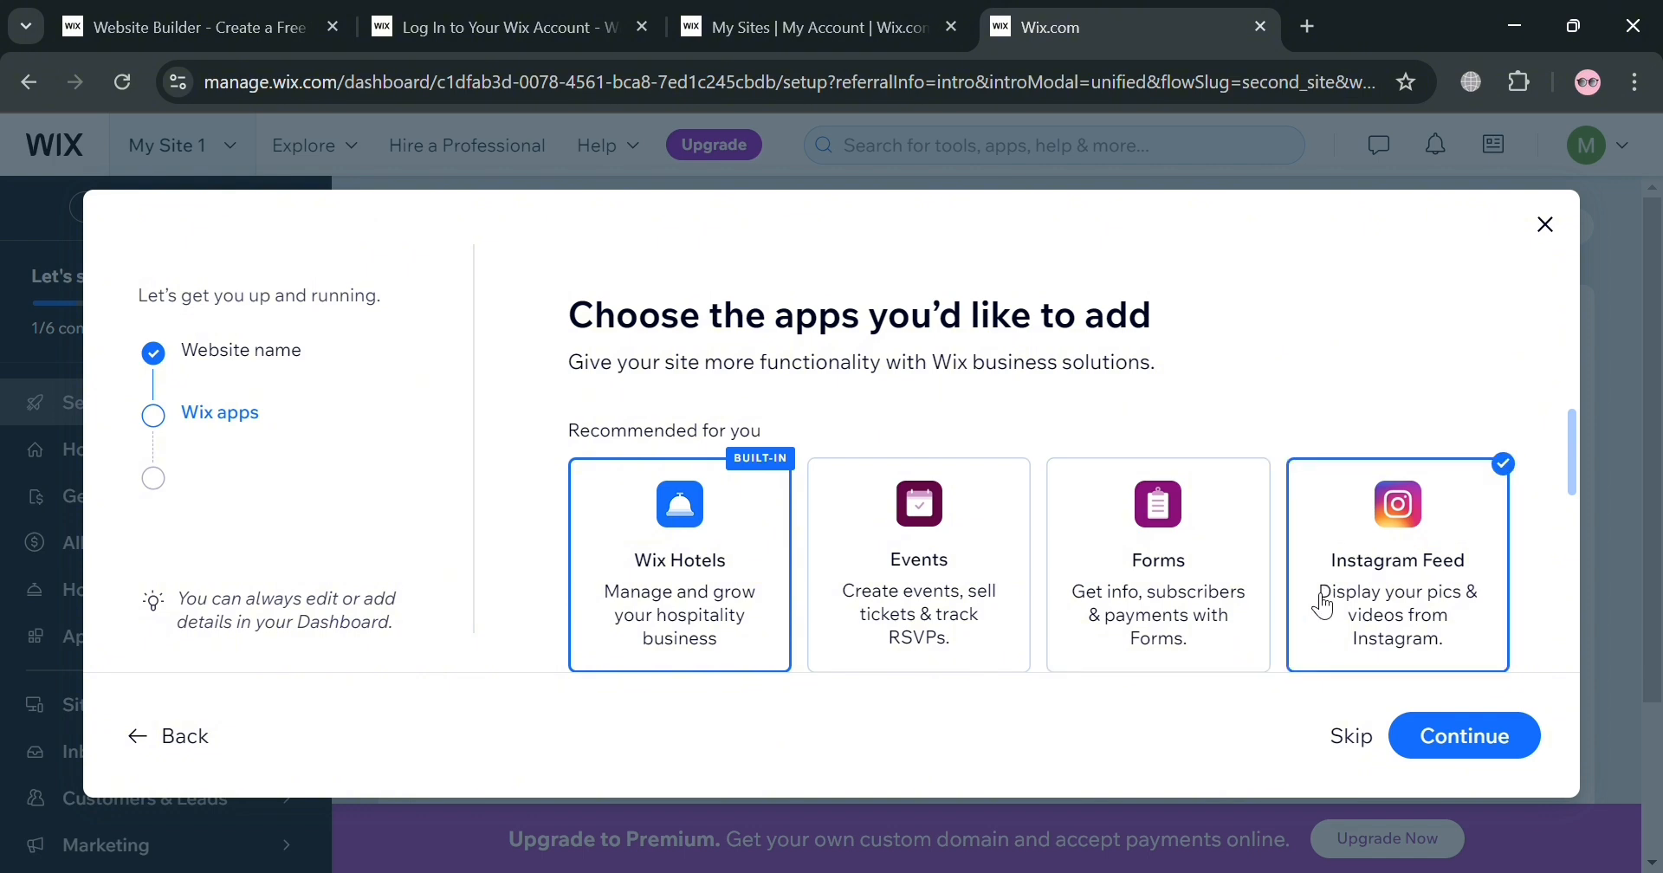
scroll(1273, 580, "down", 2)
scroll(1269, 573, "down", 2)
scroll(946, 516, "up", 1)
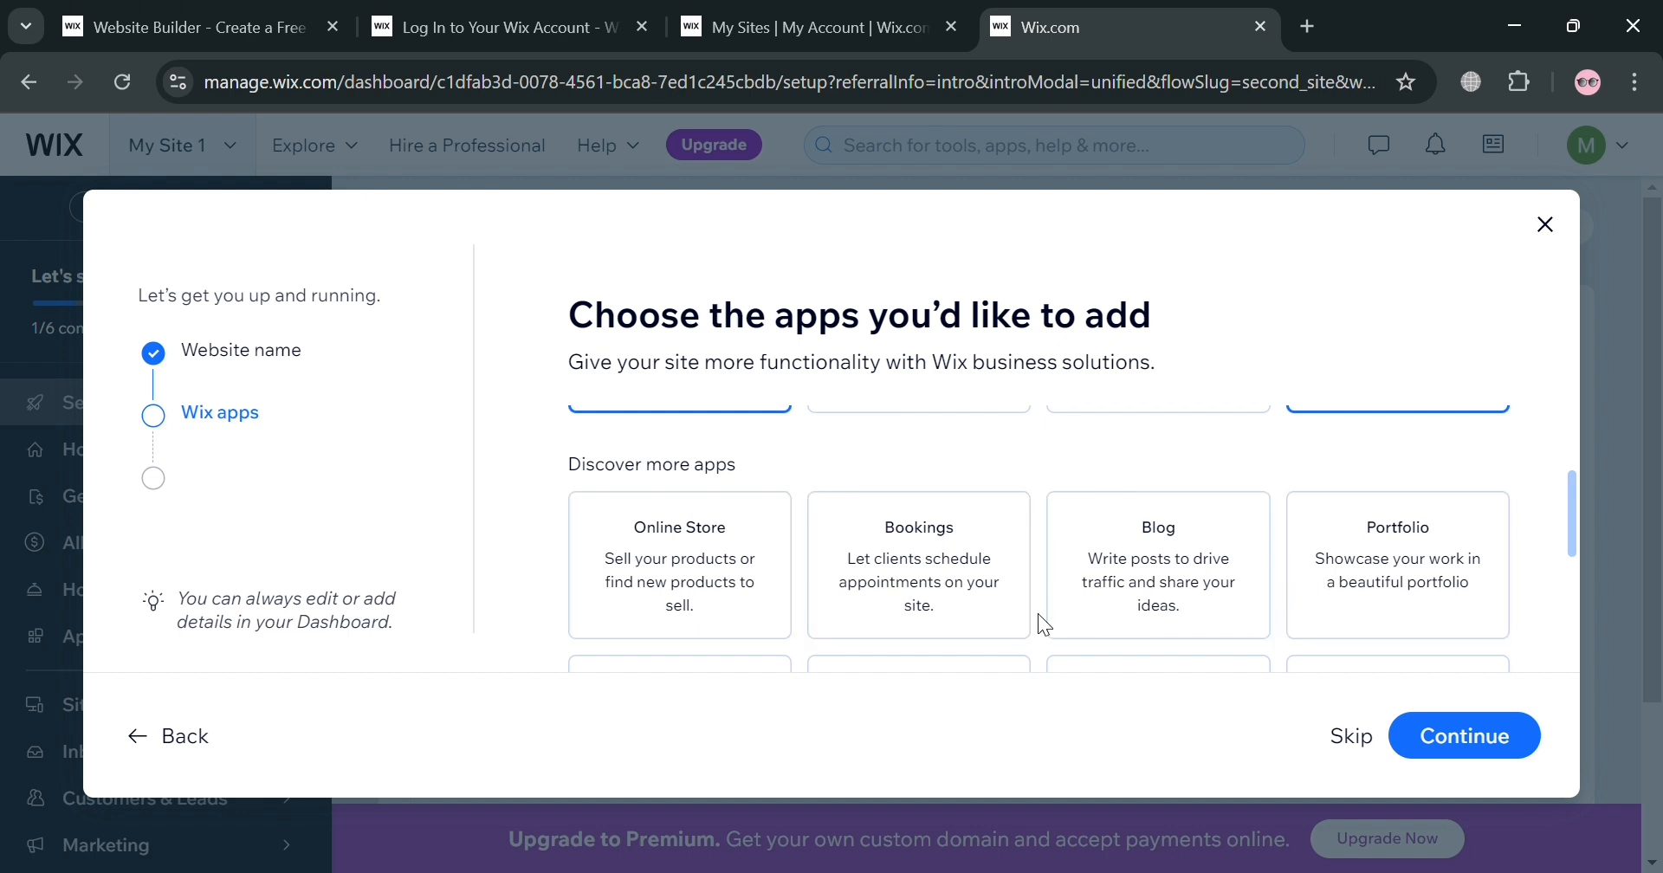
left_click(861, 611)
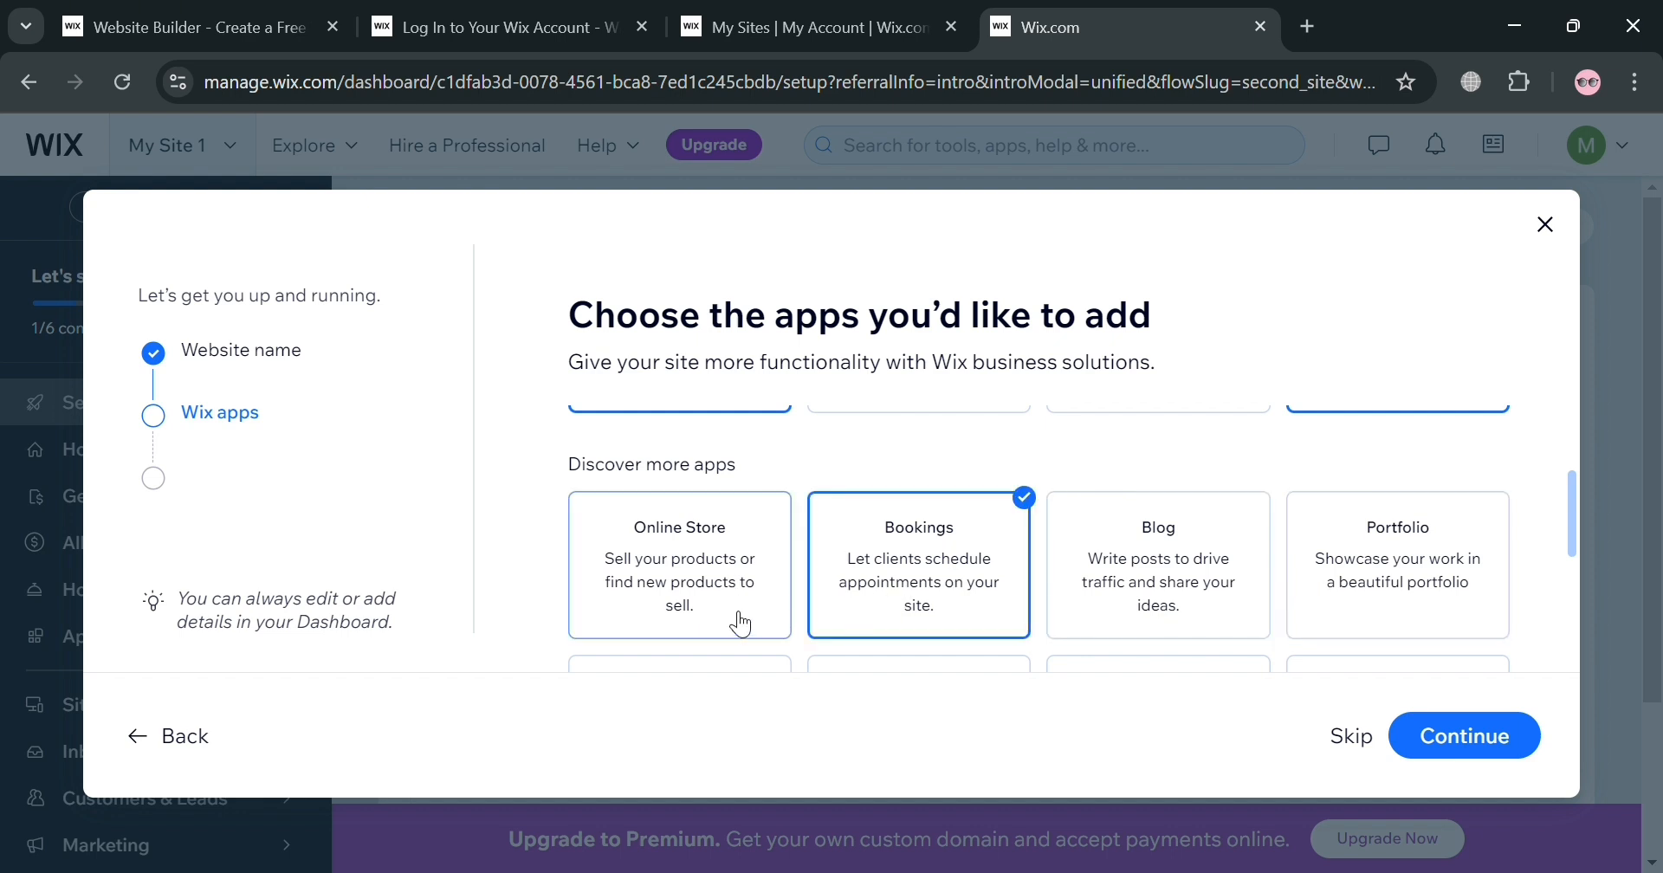
scroll(793, 606, "down", 4)
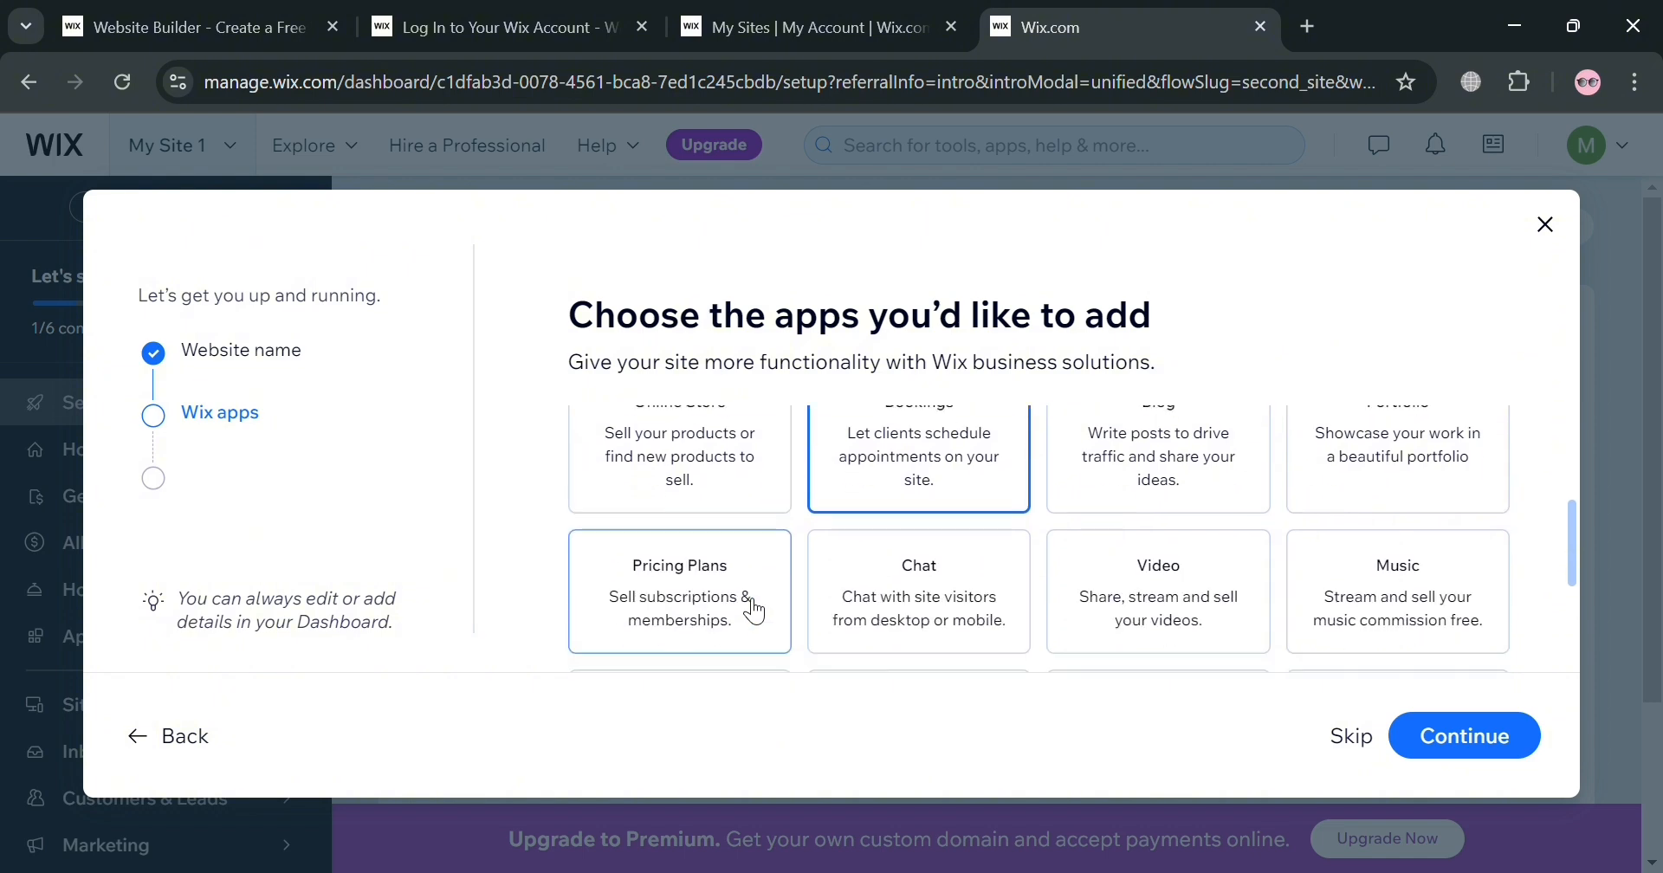
scroll(753, 594, "up", 3)
scroll(1255, 546, "down", 3)
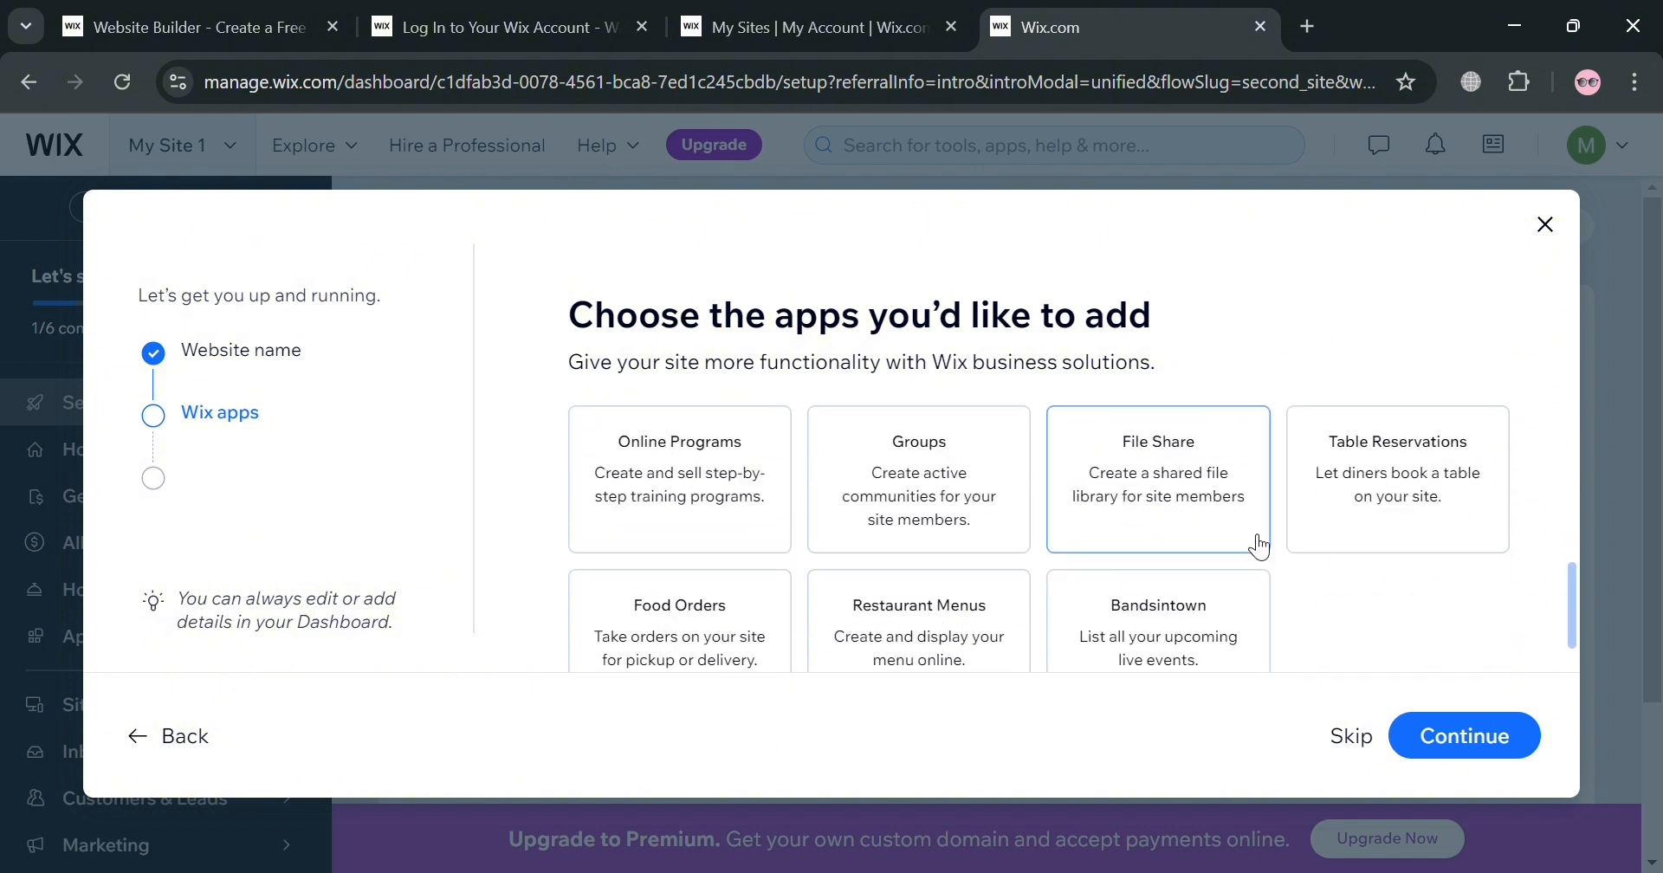
left_click(1492, 753)
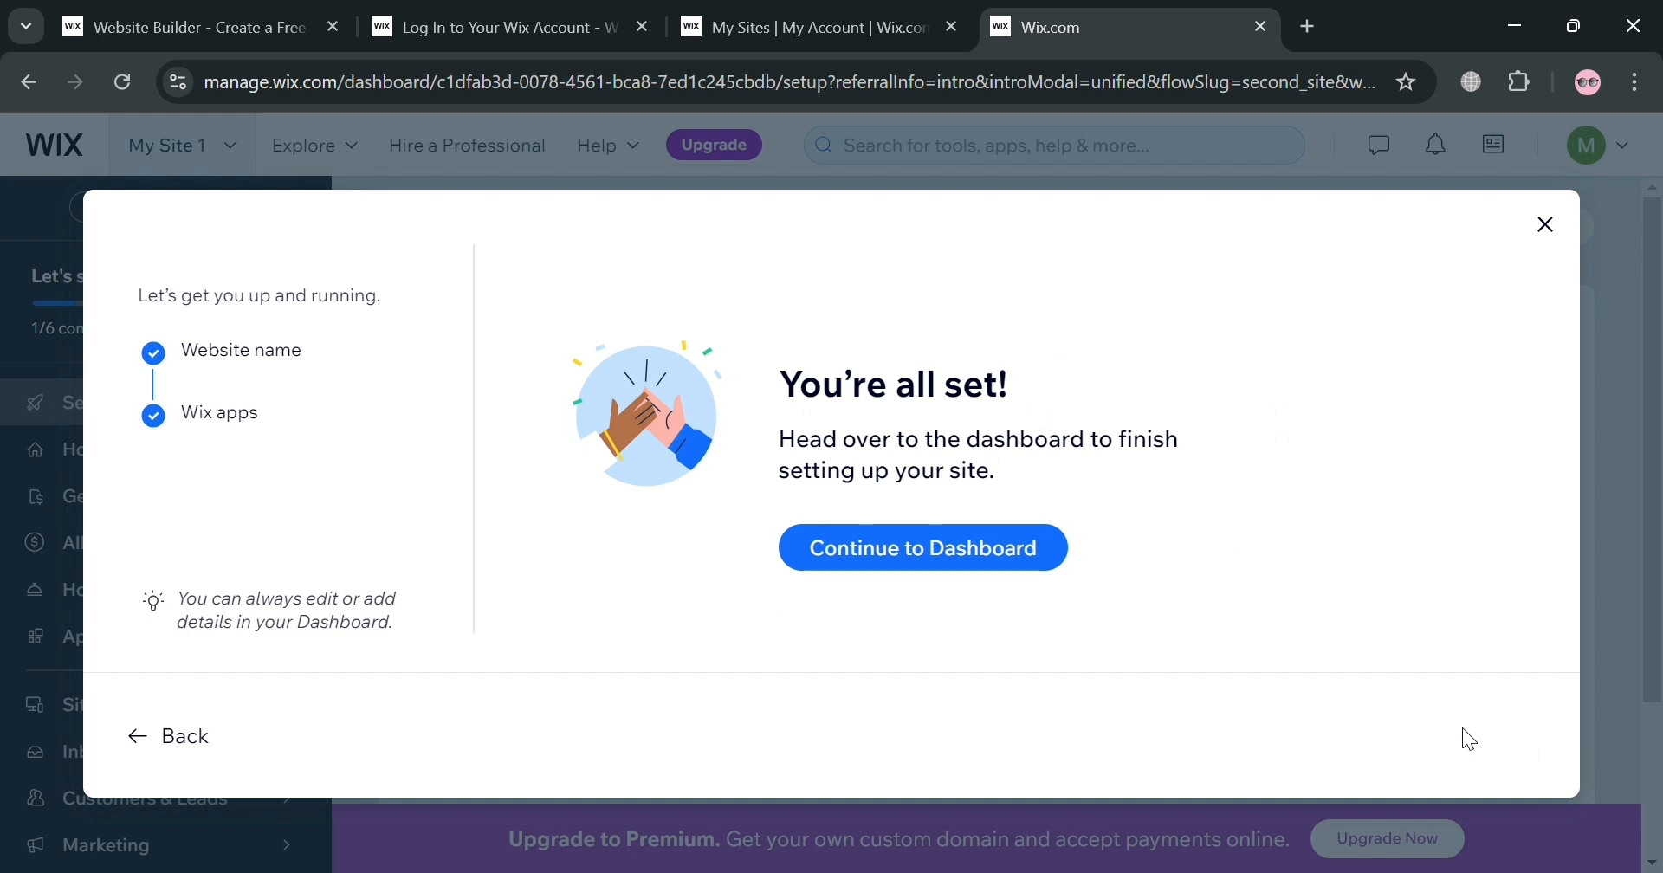
Continue to the site dashboard and check the availability of the custom domain markbandb.com.
left_click(942, 565)
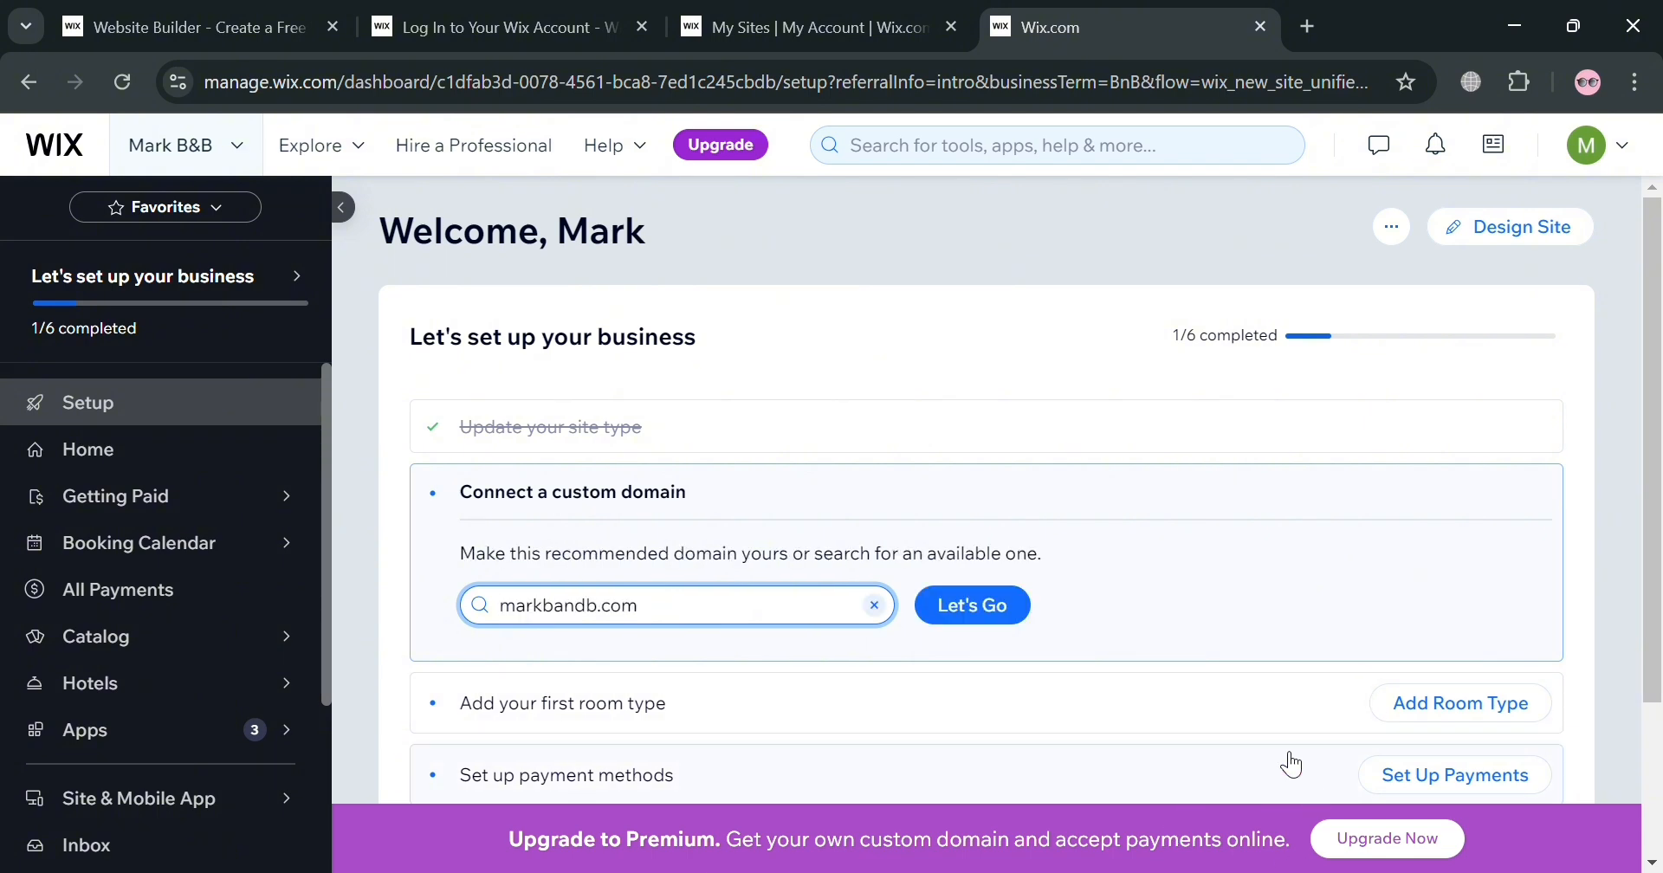
scroll(866, 554, "down", 2)
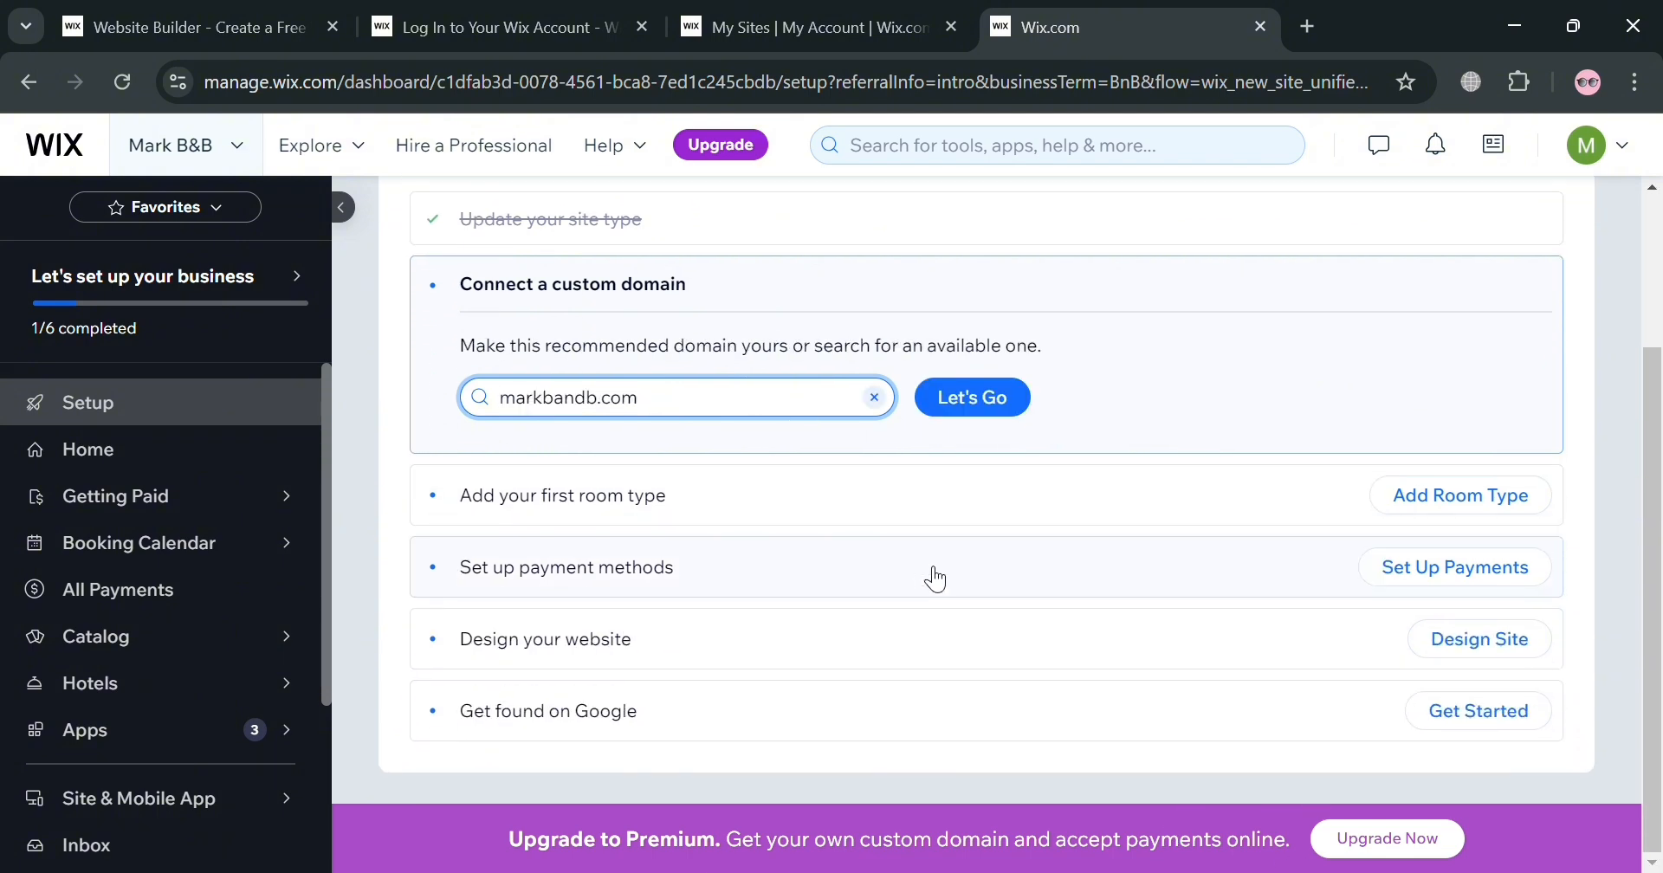
left_click(994, 420)
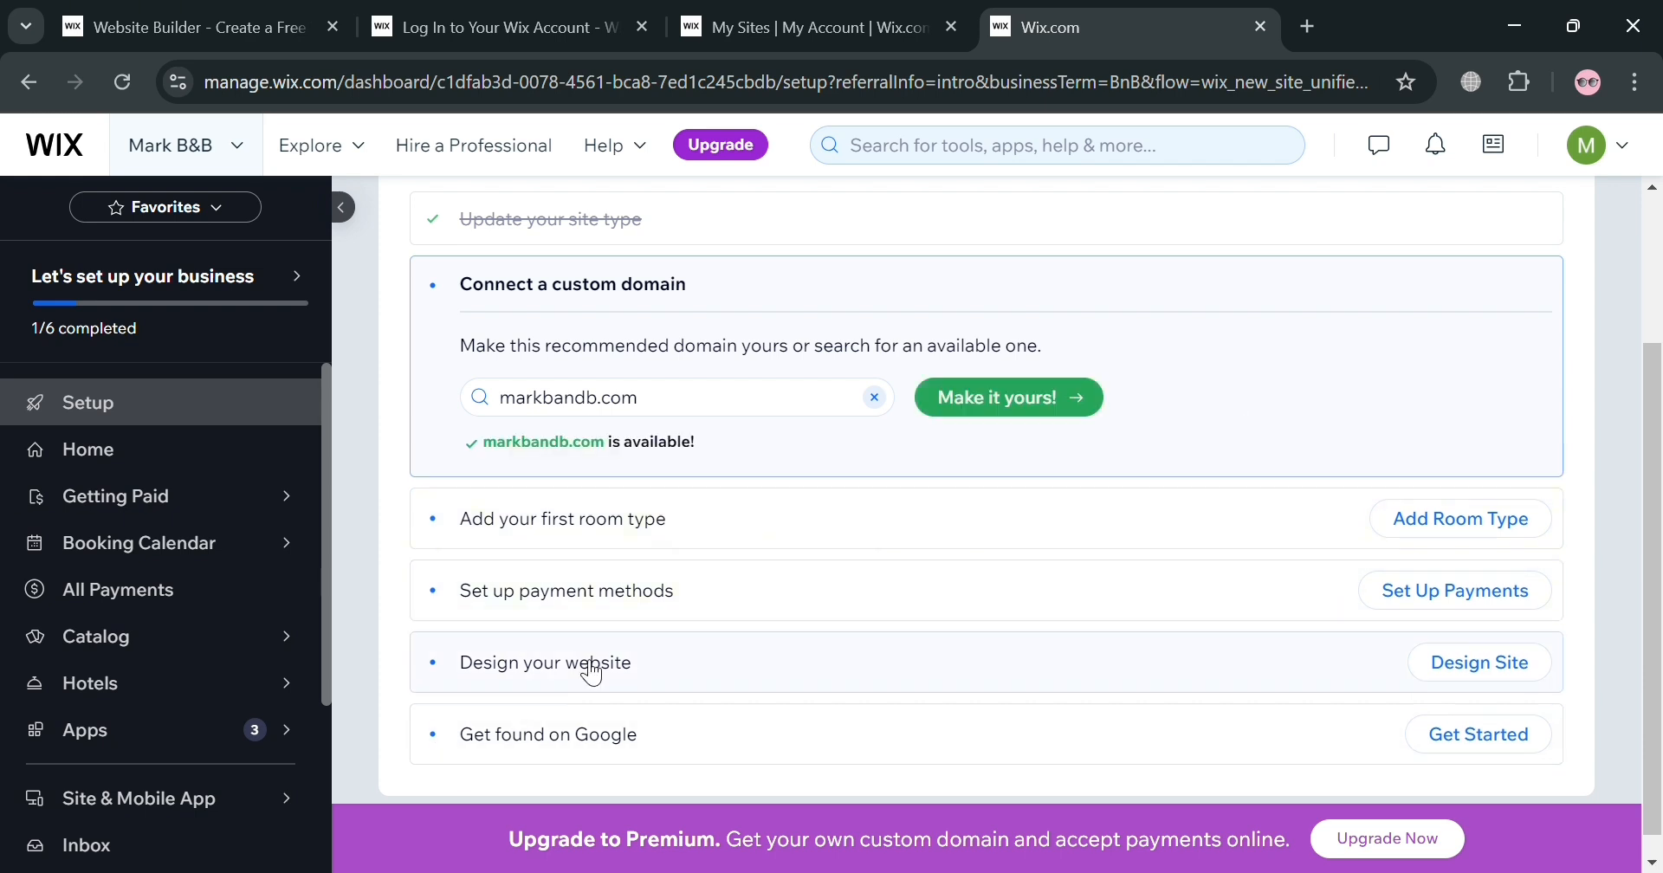
scroll(805, 526, "up", 1)
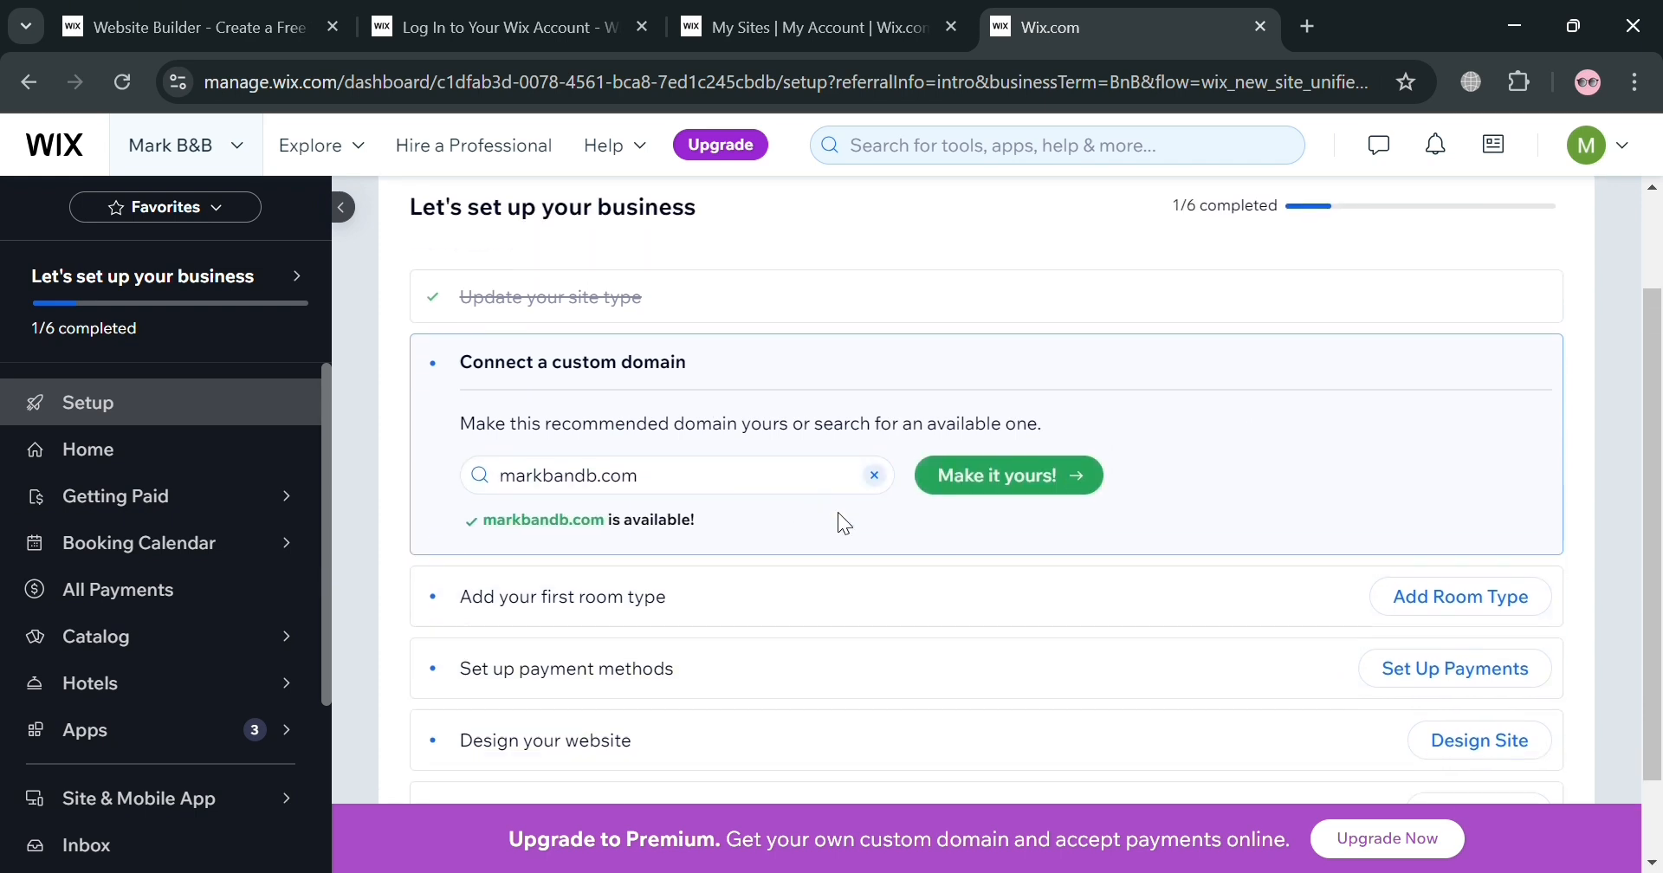
scroll(839, 512, "down", 1)
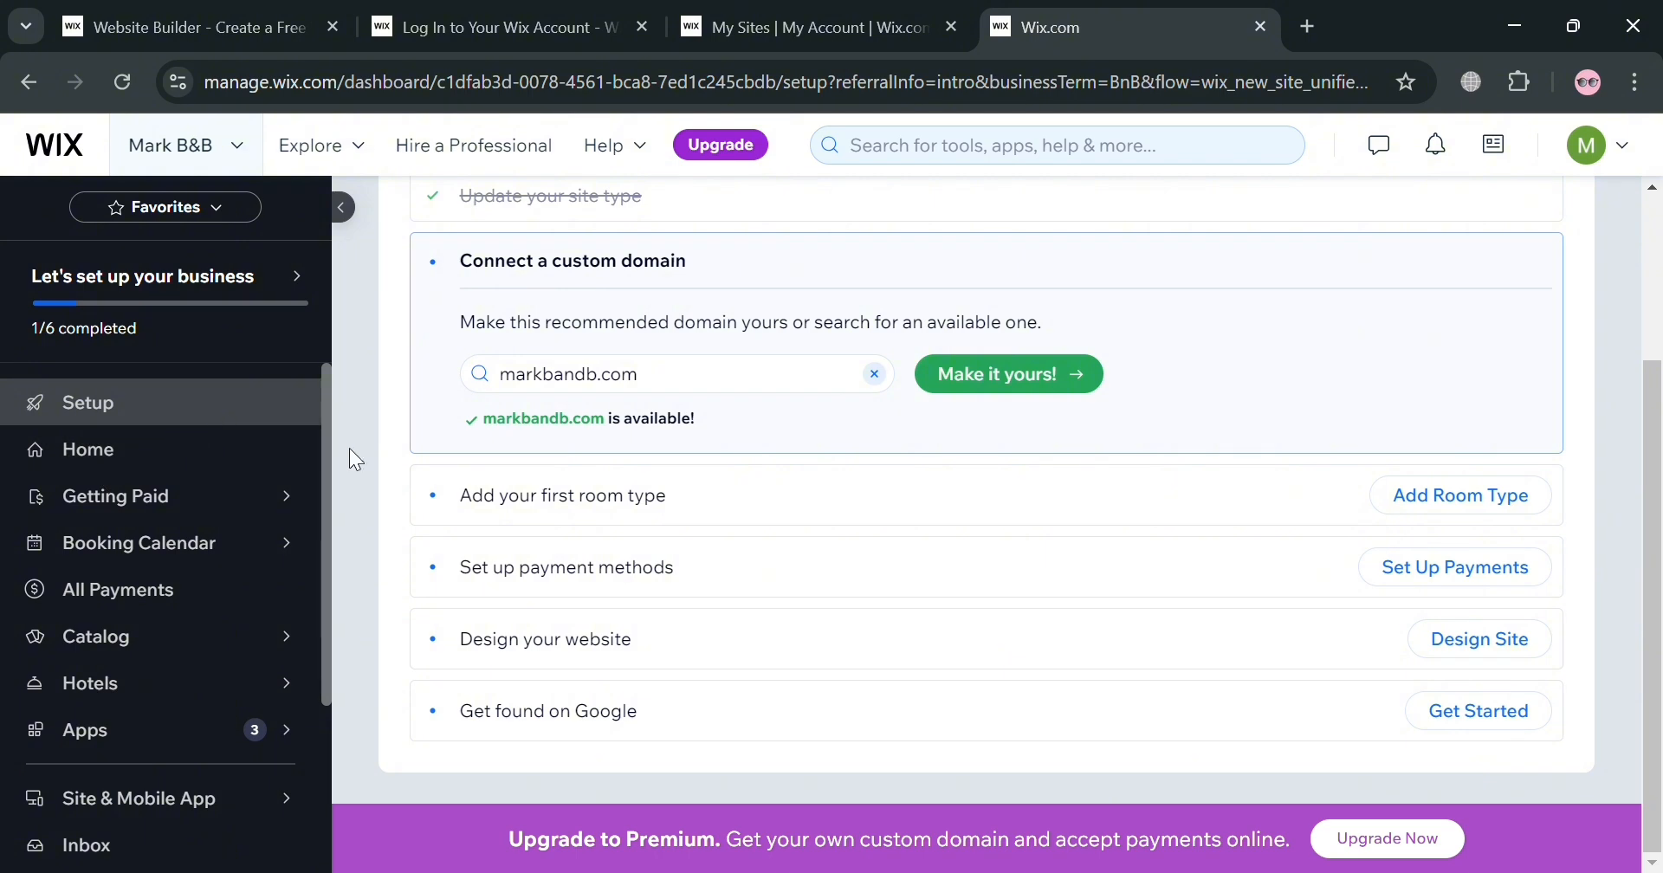
scroll(86, 511, "down", 3)
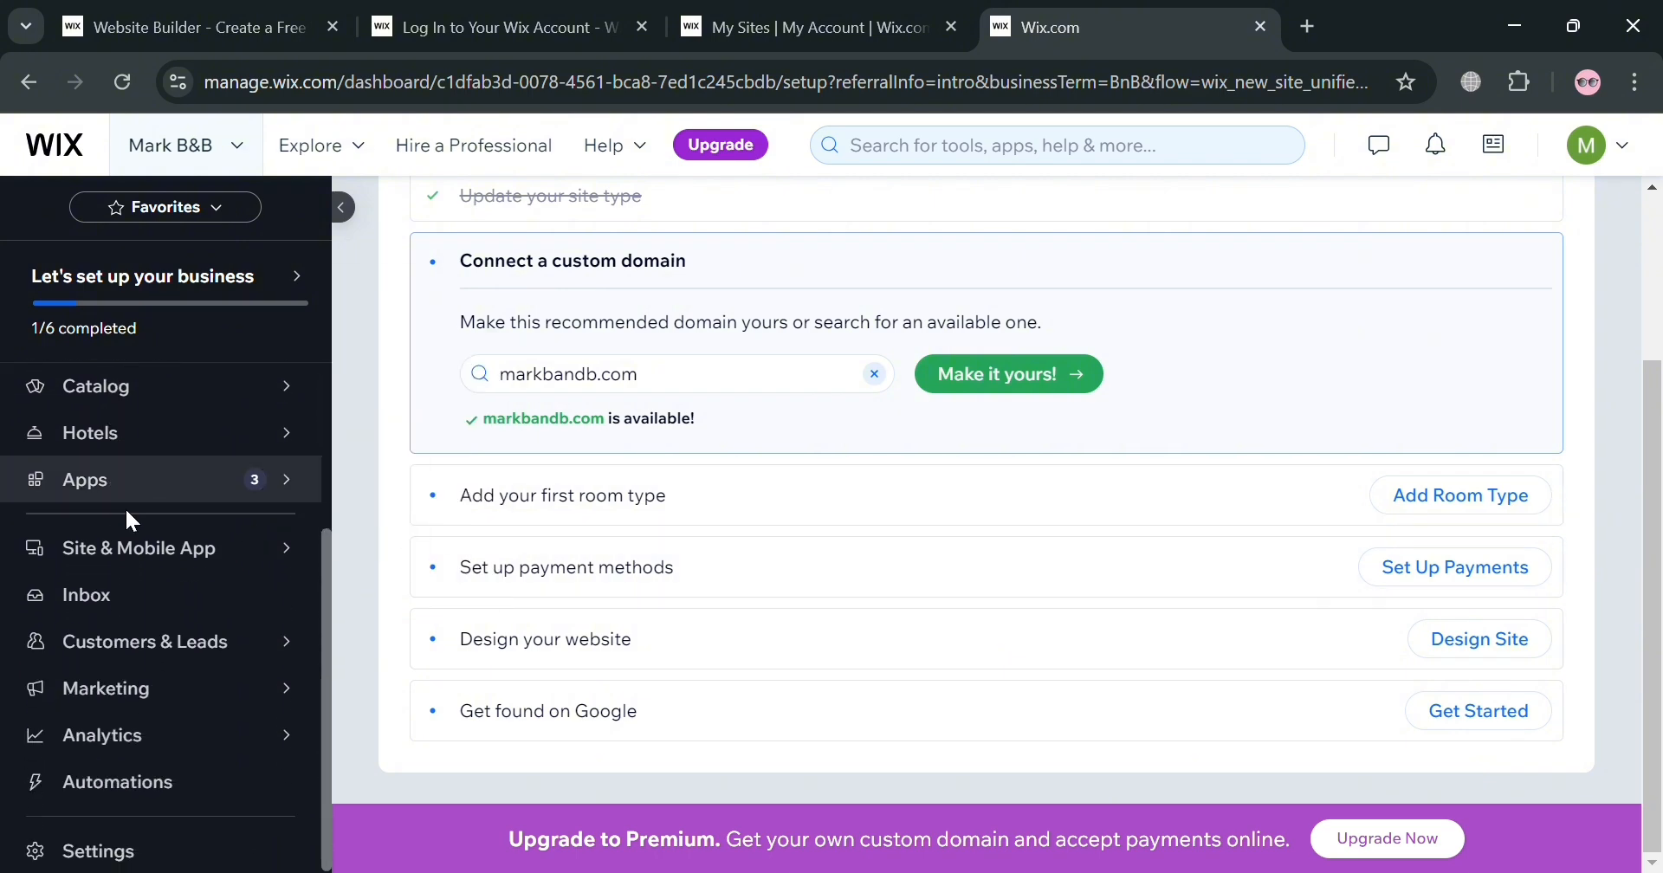
scroll(130, 518, "up", 3)
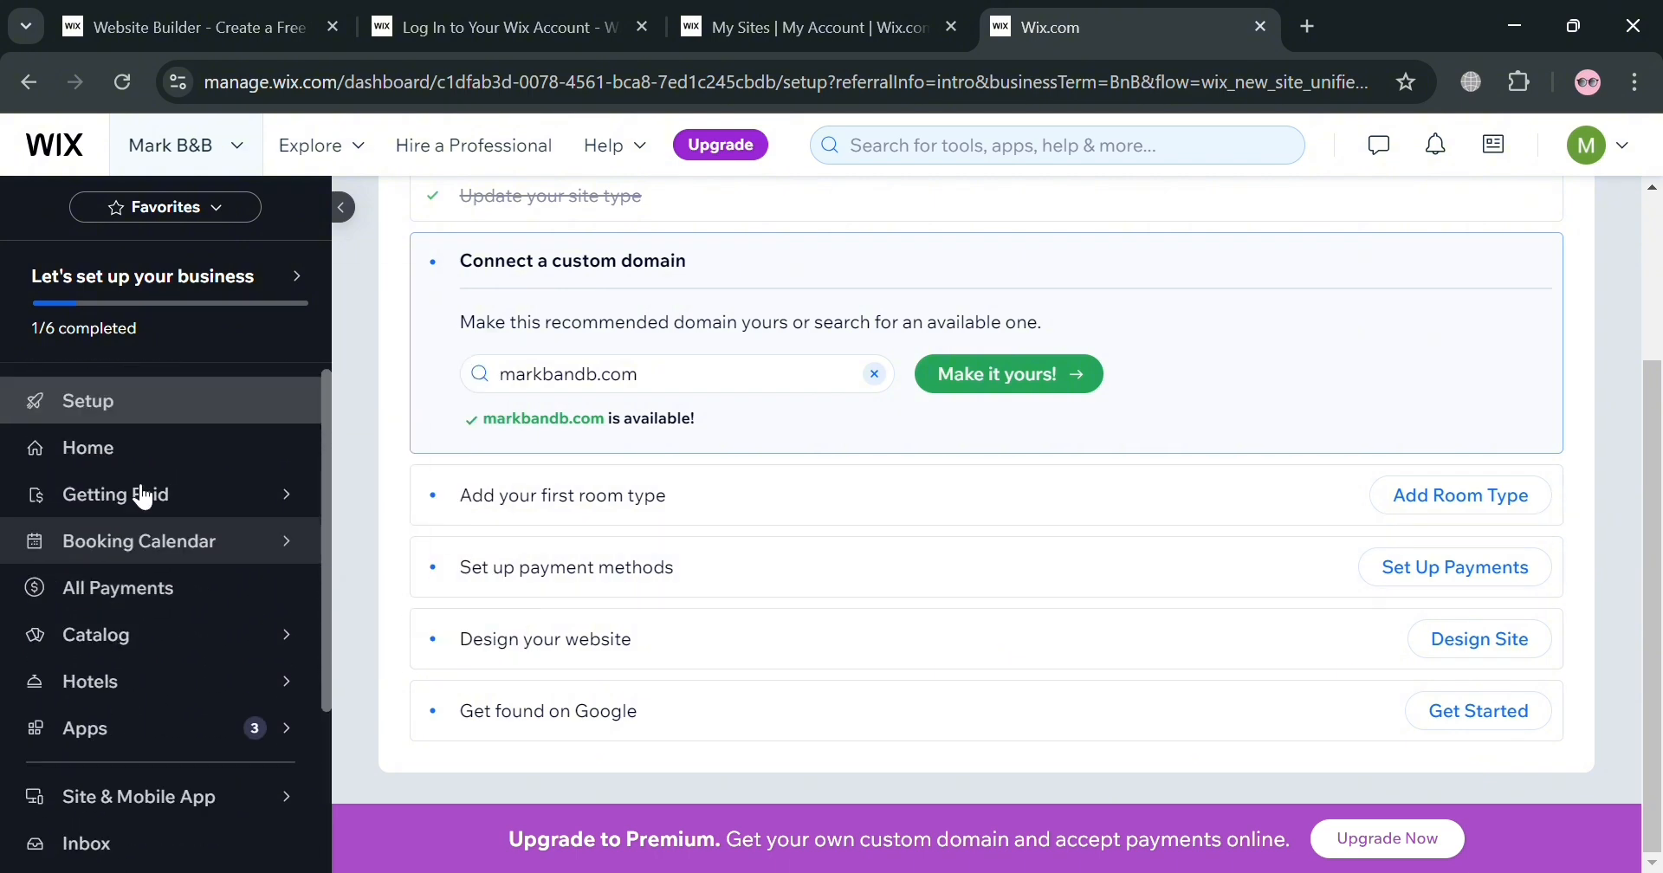
Open the Hotels property setup overview and start the Wix Hotels setup.
left_click(156, 692)
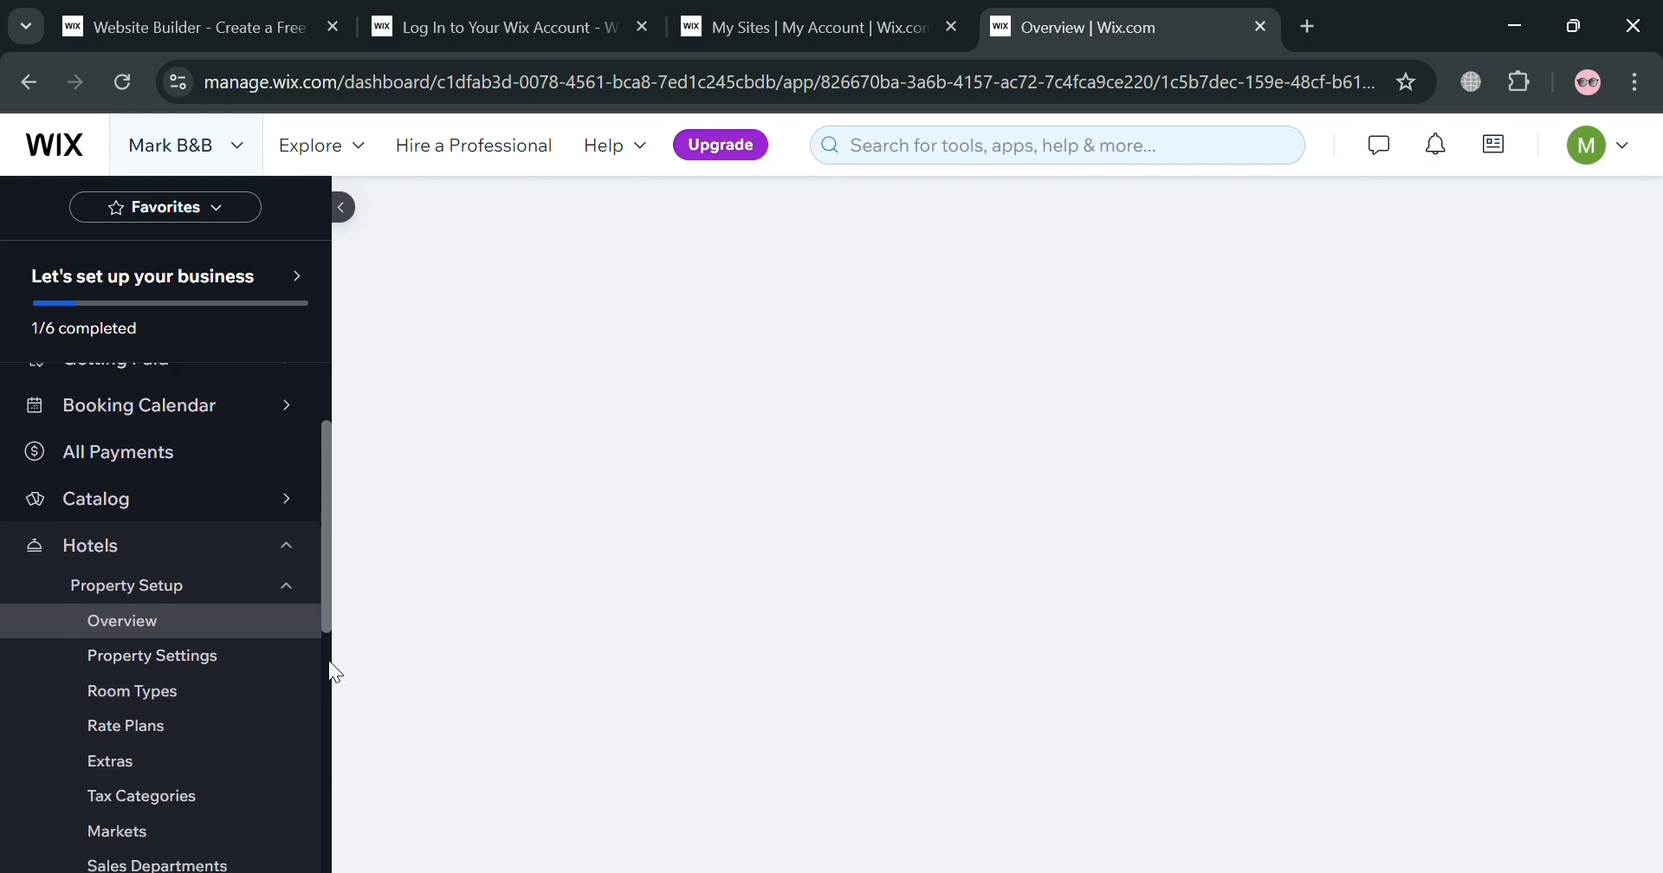
scroll(308, 537, "down", 1)
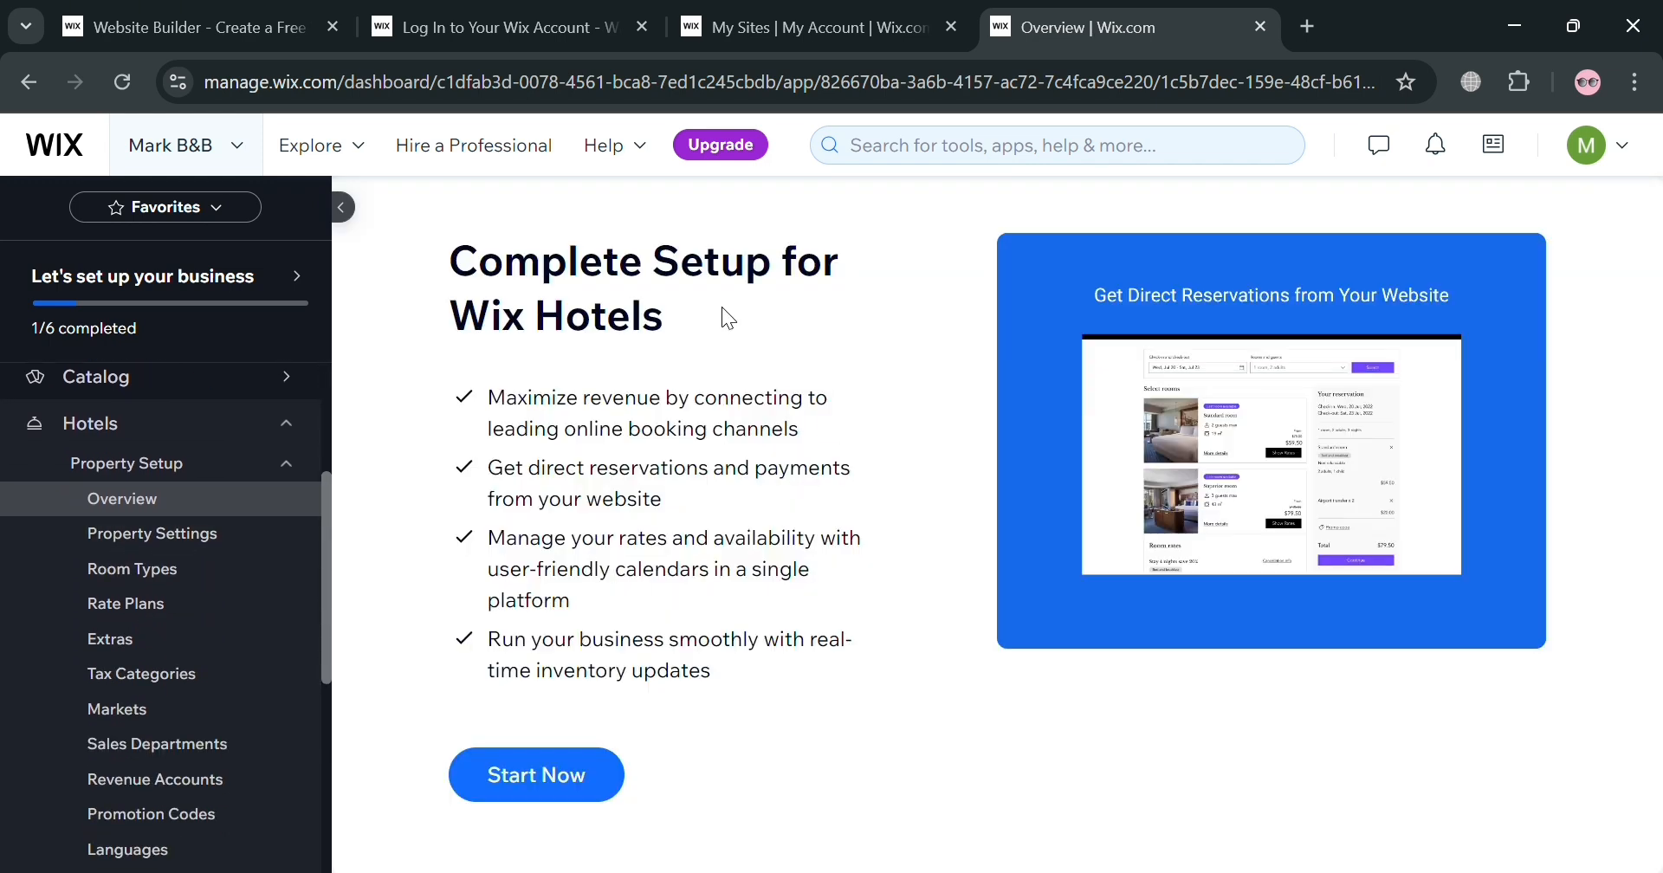
left_click(539, 785)
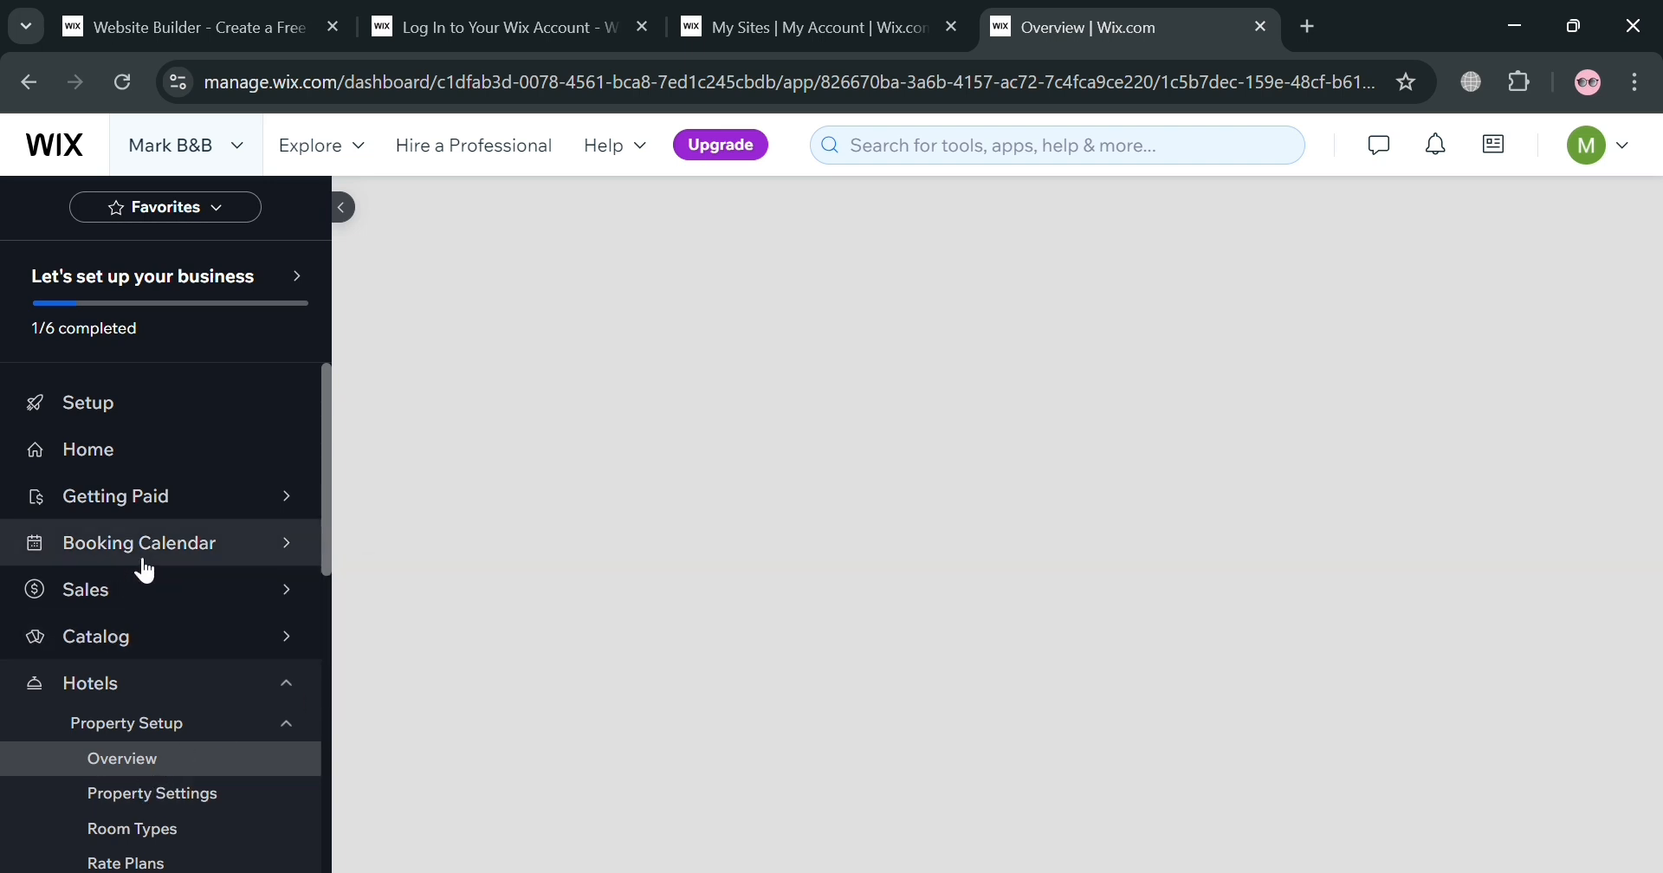
Look at the Property Settings and Room Types pages and the other options of the Hotels property setup.
scroll(216, 684, "down", 2)
left_click(181, 682)
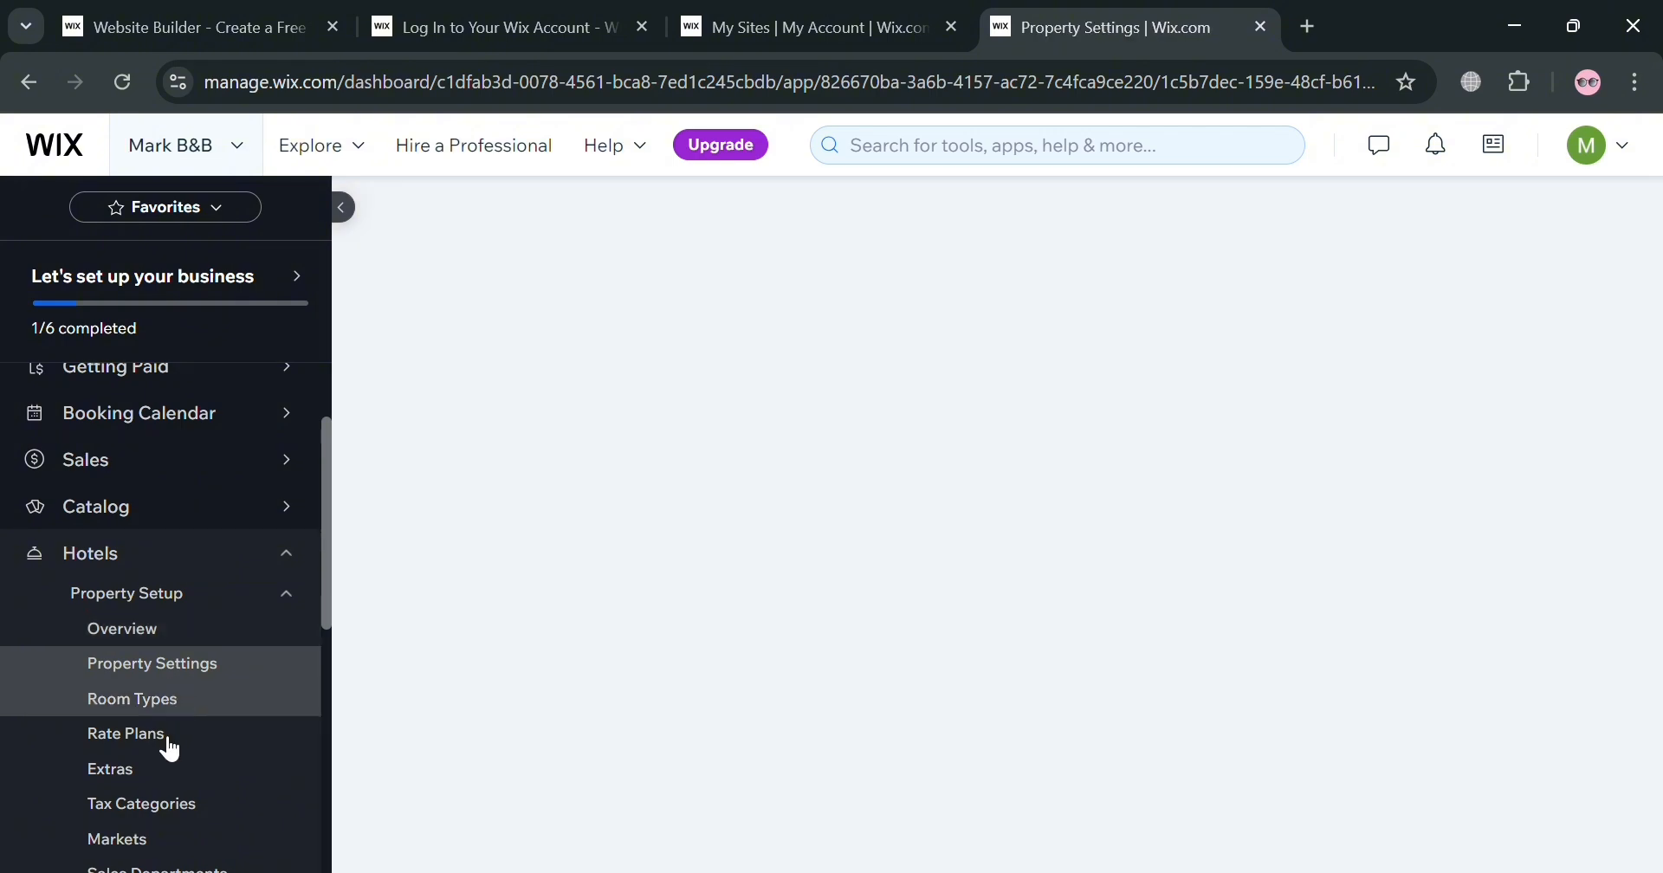
left_click(139, 699)
scroll(165, 762, "down", 2)
scroll(221, 774, "down", 3)
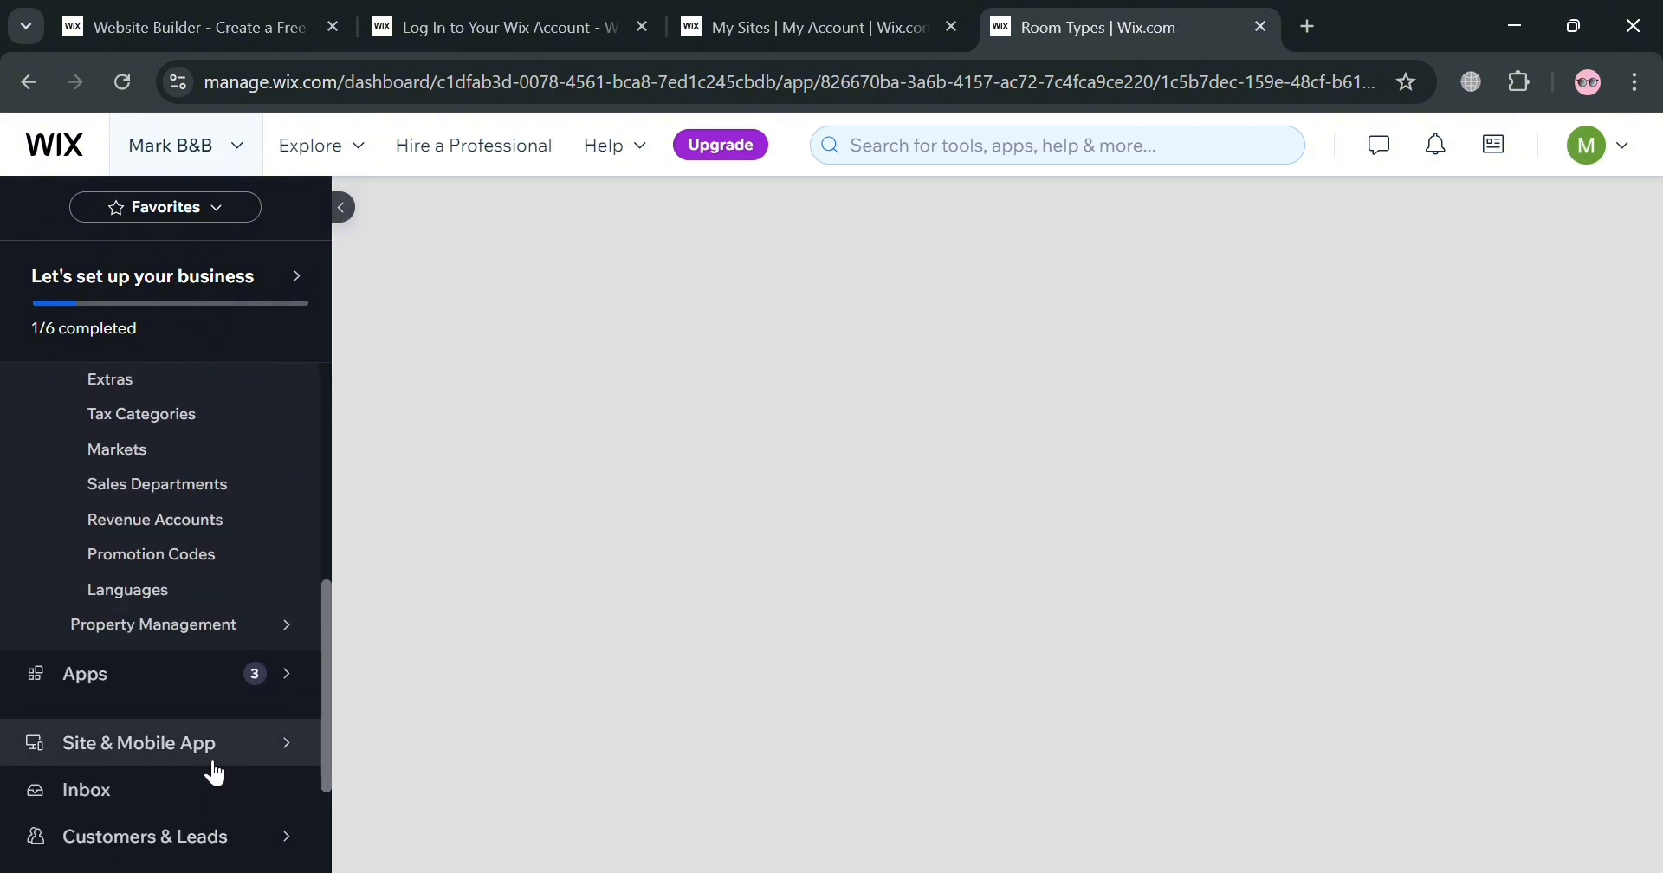
scroll(216, 769, "up", 6)
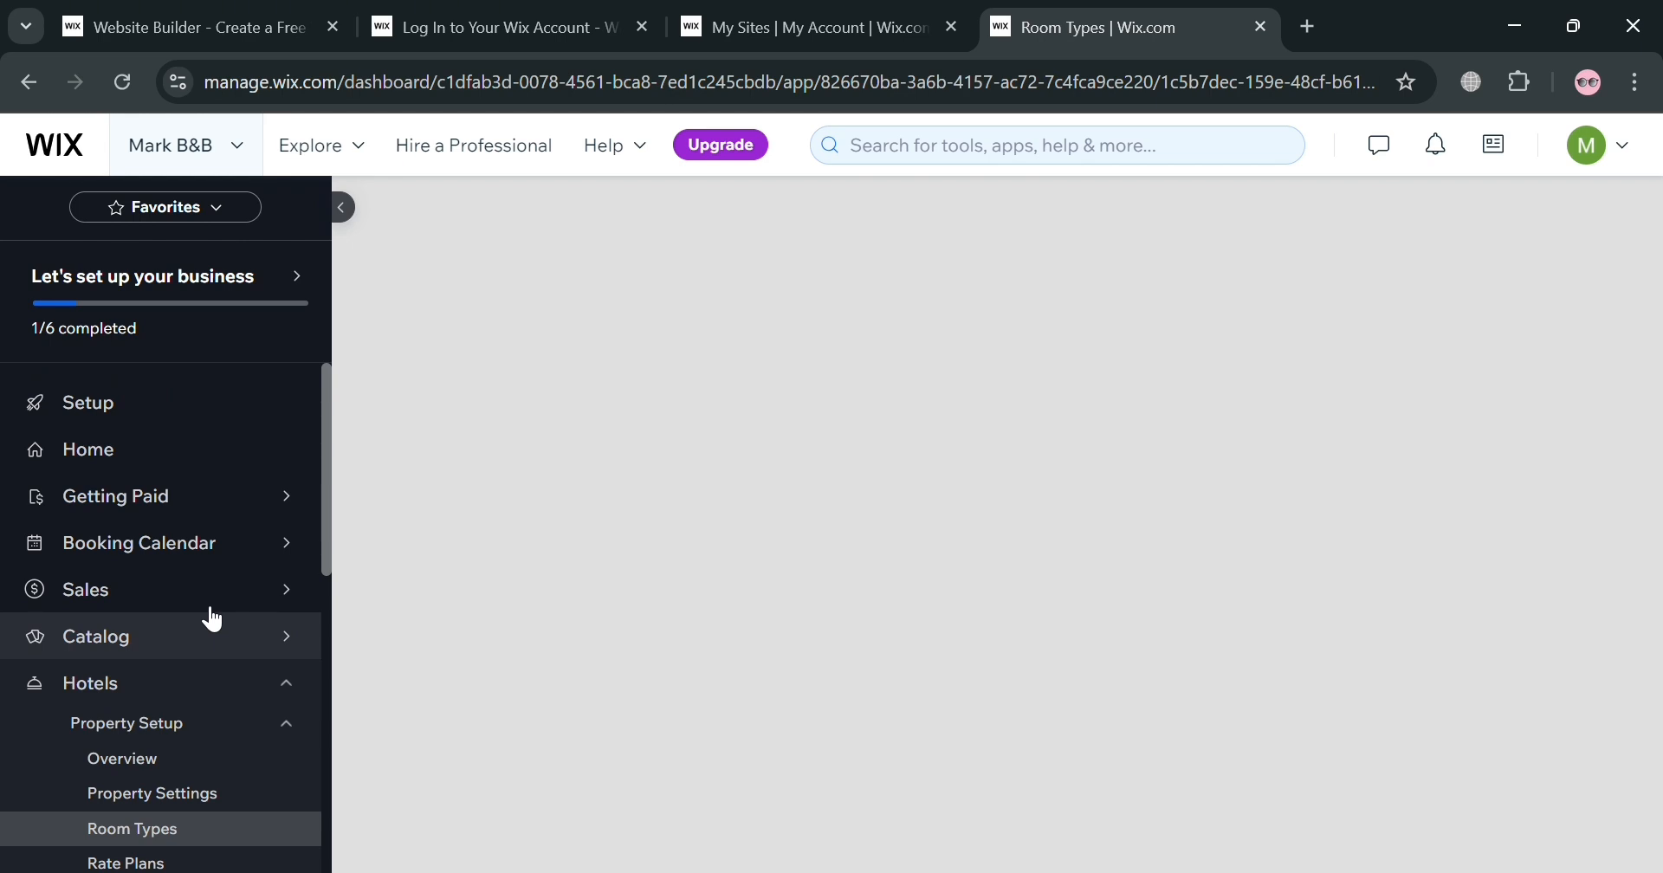
Open the Getting Paid overview and examine the different ways to collect payments.
left_click(223, 513)
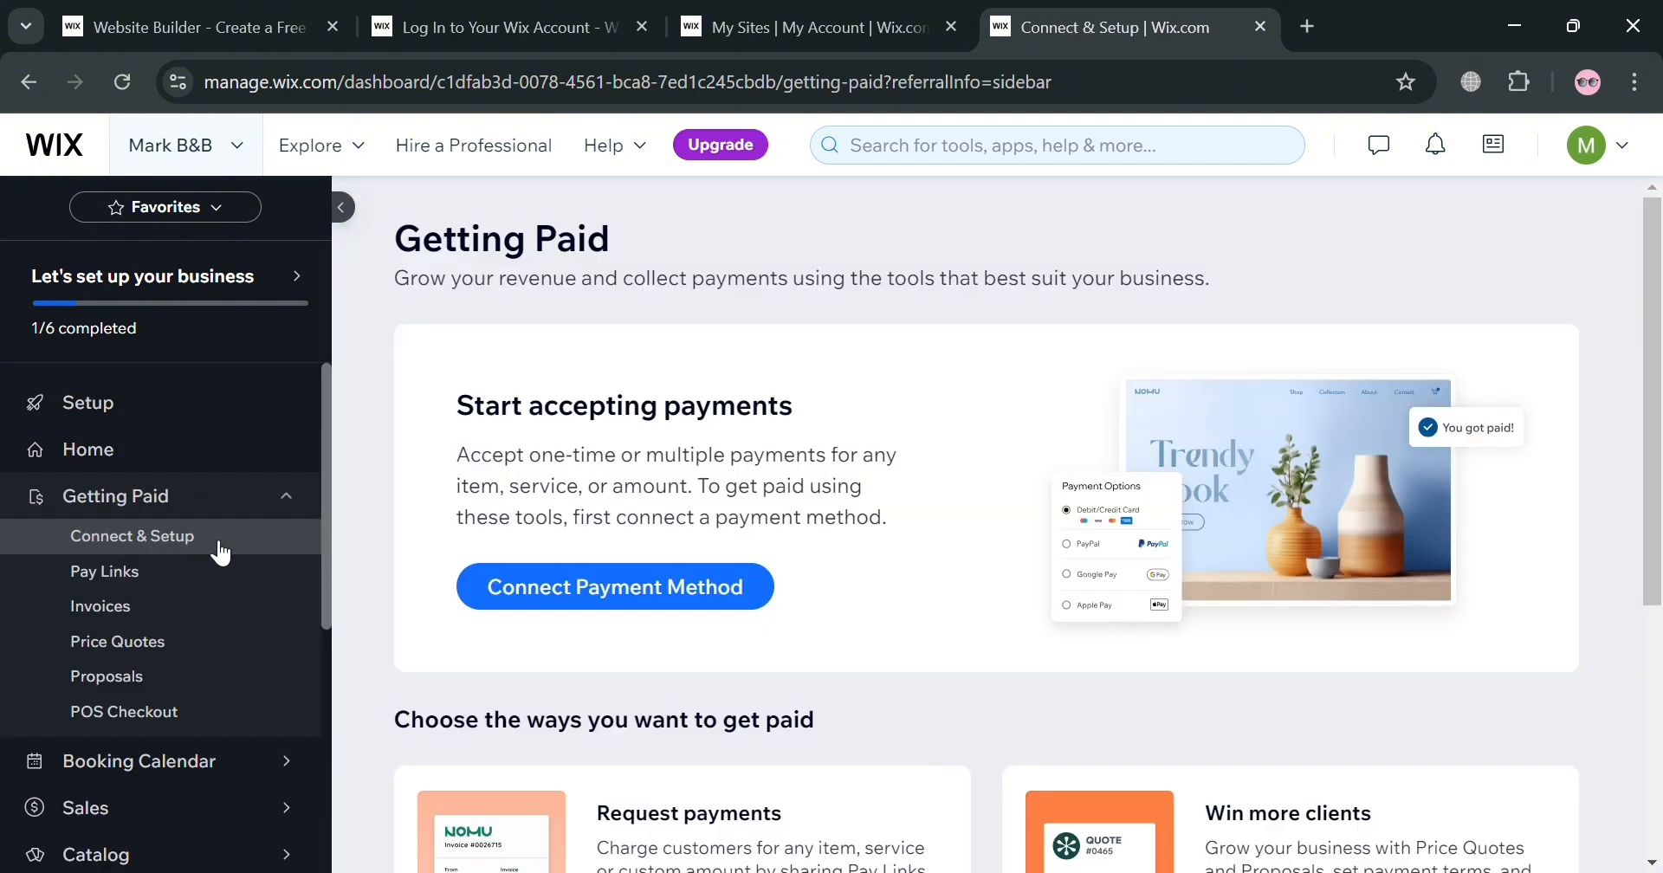
scroll(684, 554, "down", 3)
scroll(1197, 523, "down", 1)
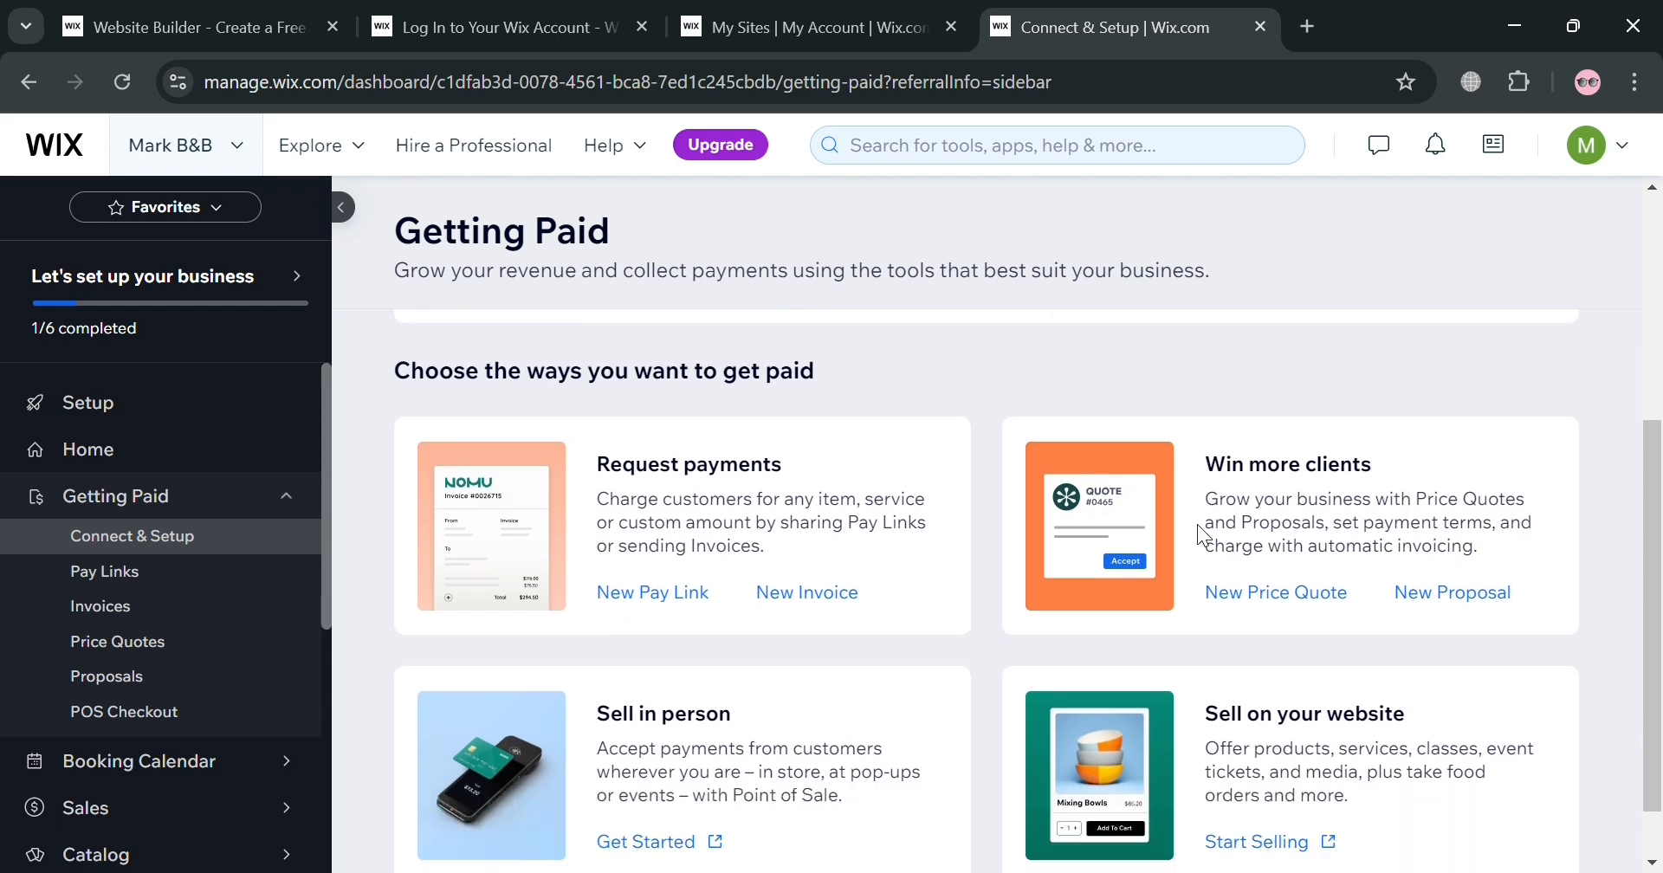
Review the payment methods that can be connected, including the additional payment options, and view the catalog's Booking Services page.
scroll(693, 595, "up", 3)
left_click(713, 547)
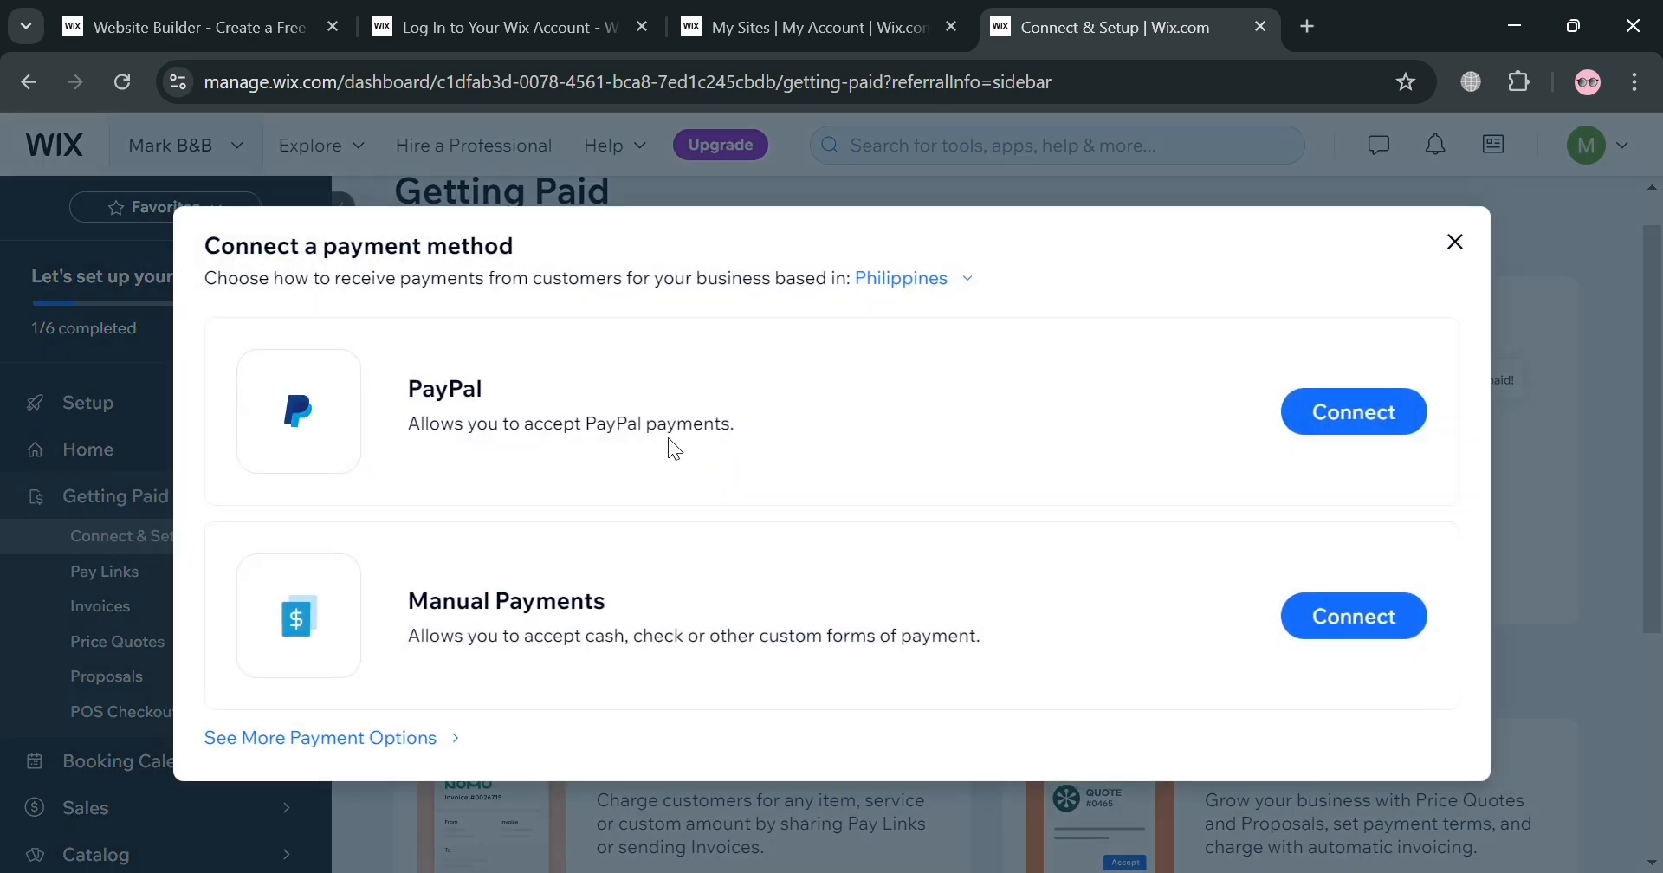
left_click(377, 741)
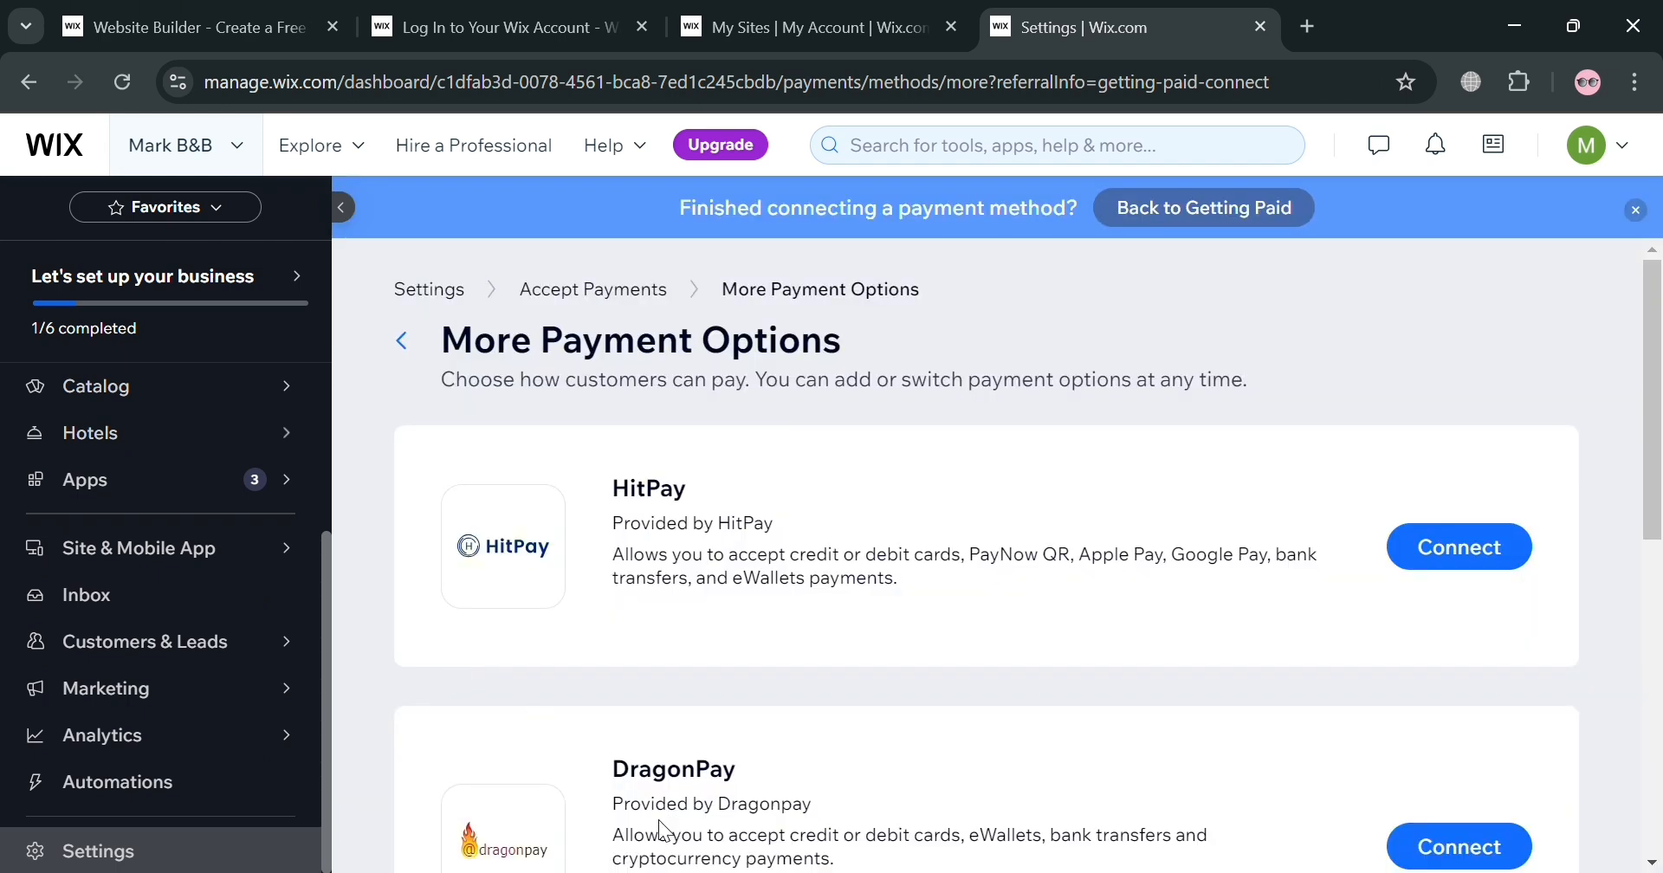
scroll(1354, 578, "down", 10)
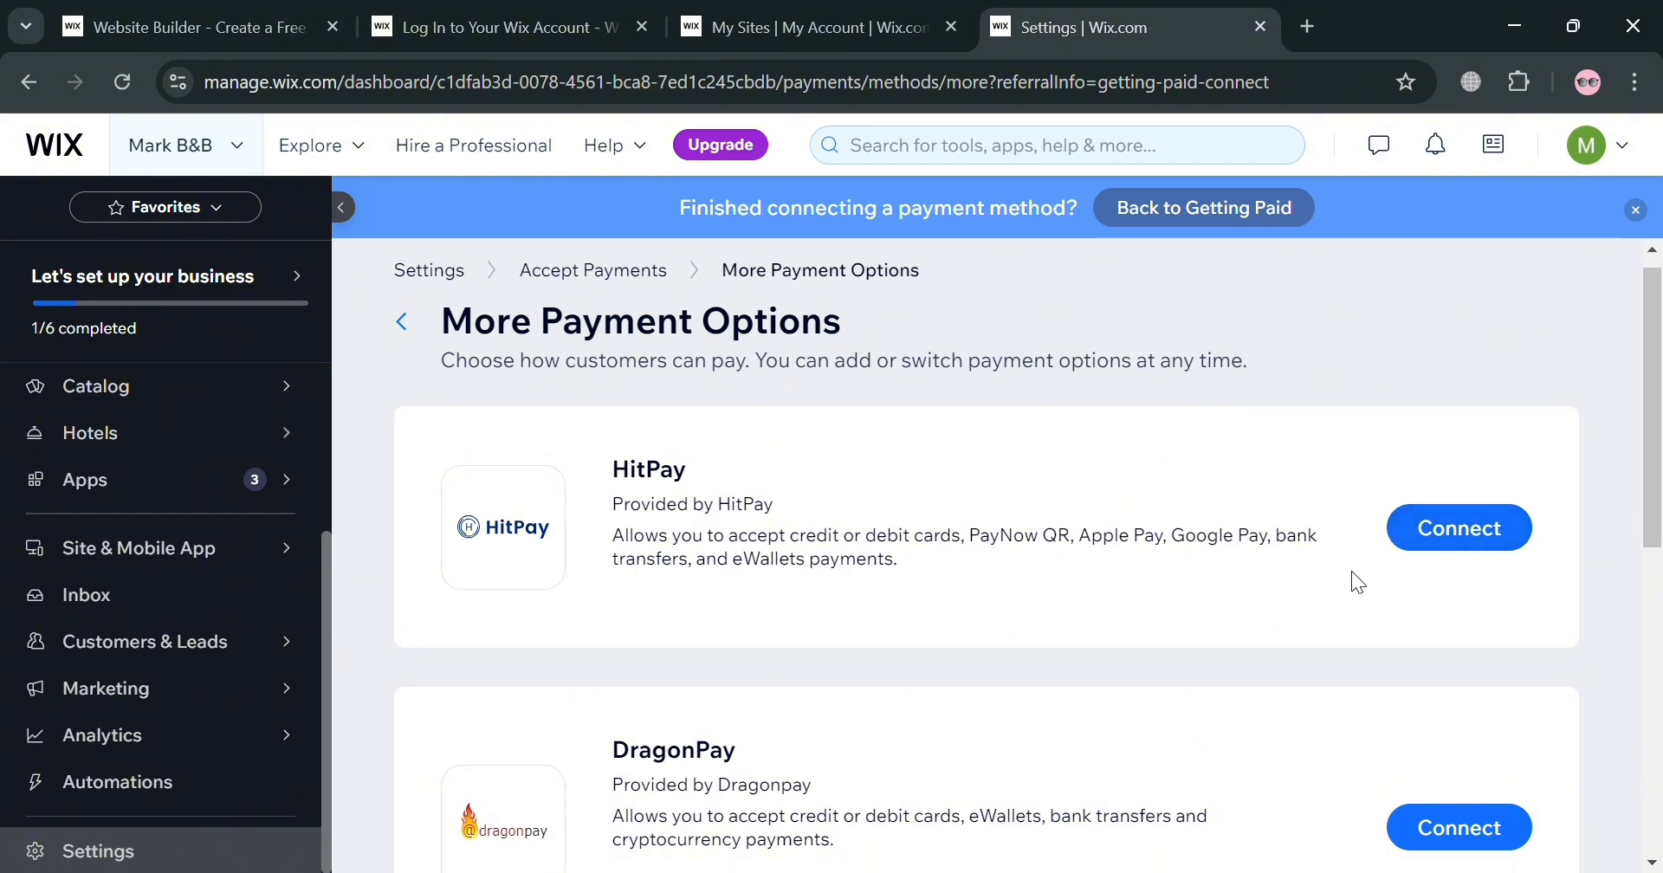
scroll(1354, 577, "up", 10)
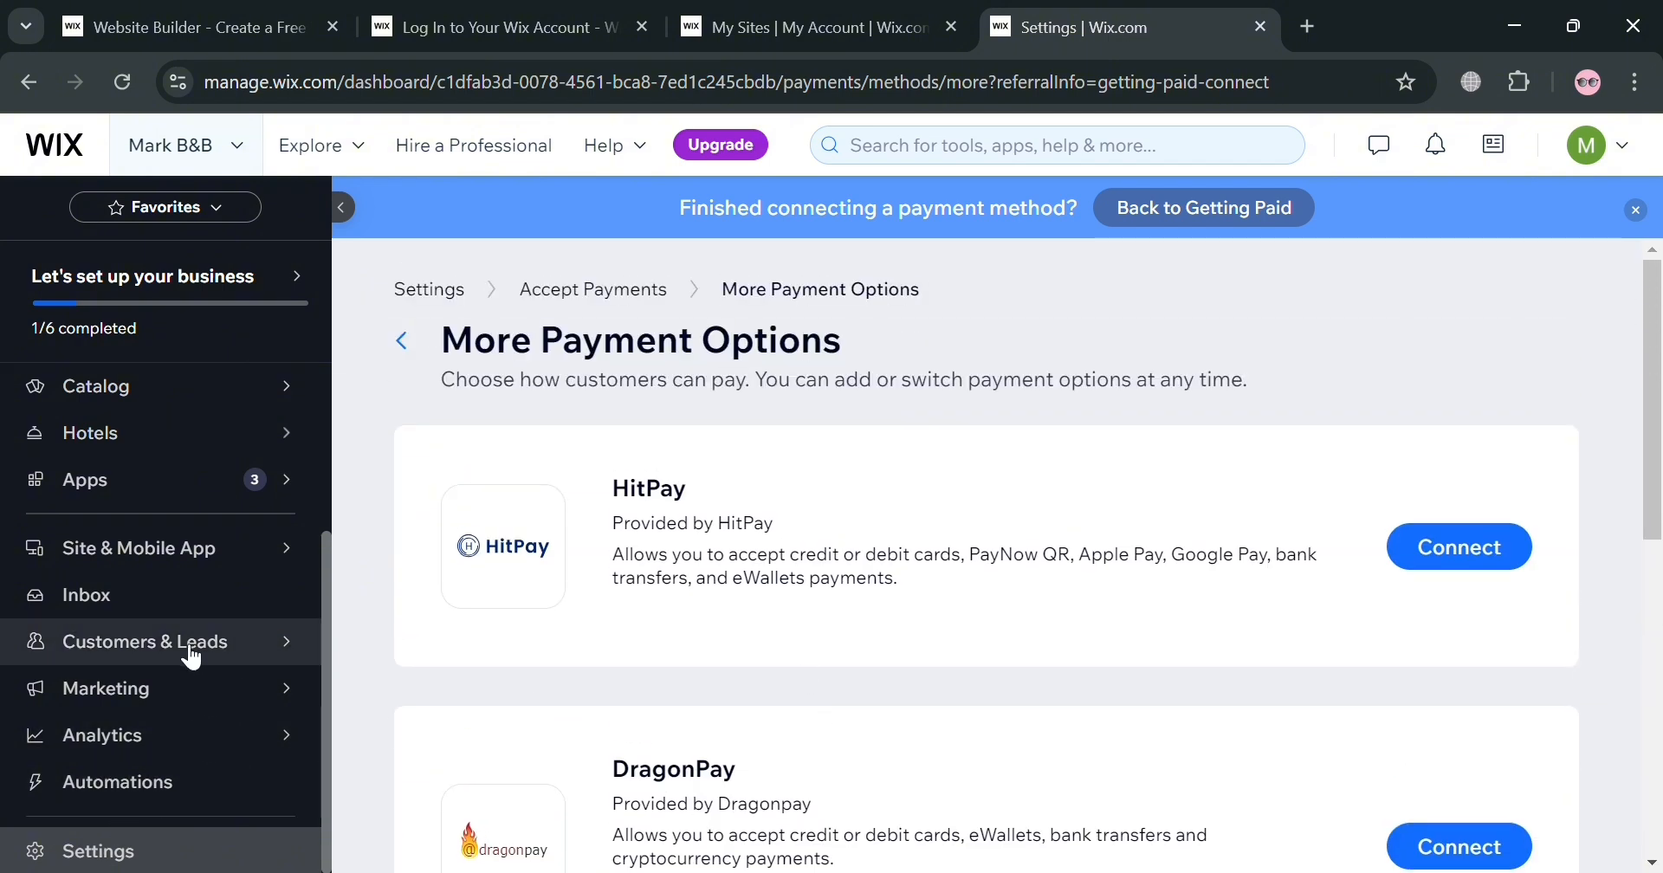
left_click(212, 401)
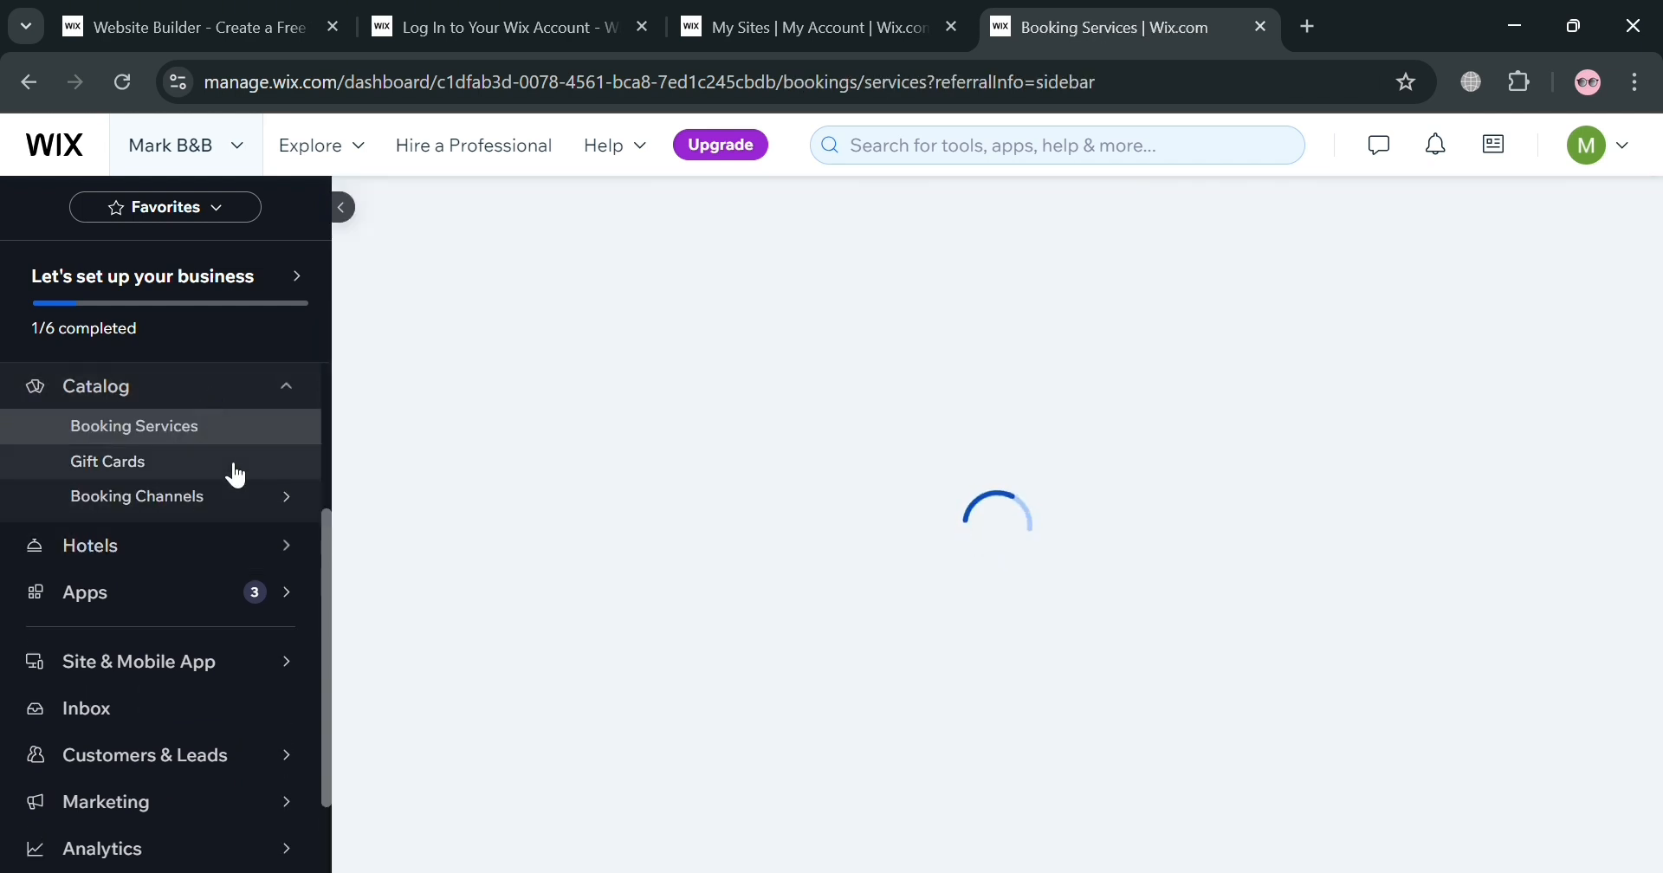
mouse_move(234, 498)
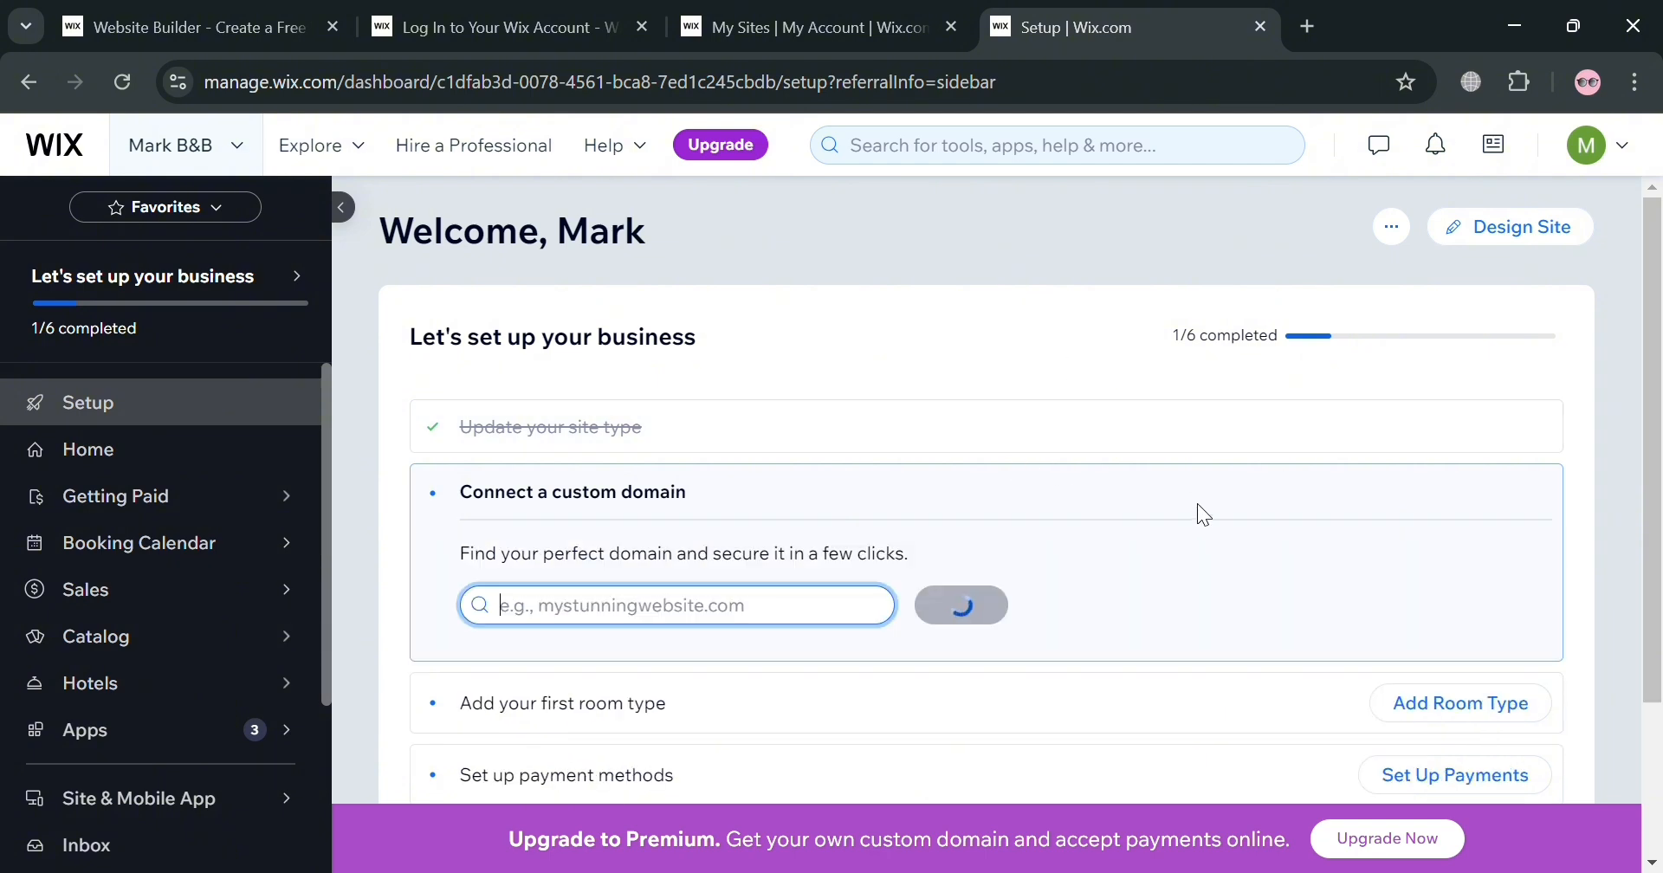
Start designing the site from the business setup page and choose to customize a template.
left_click(1557, 237)
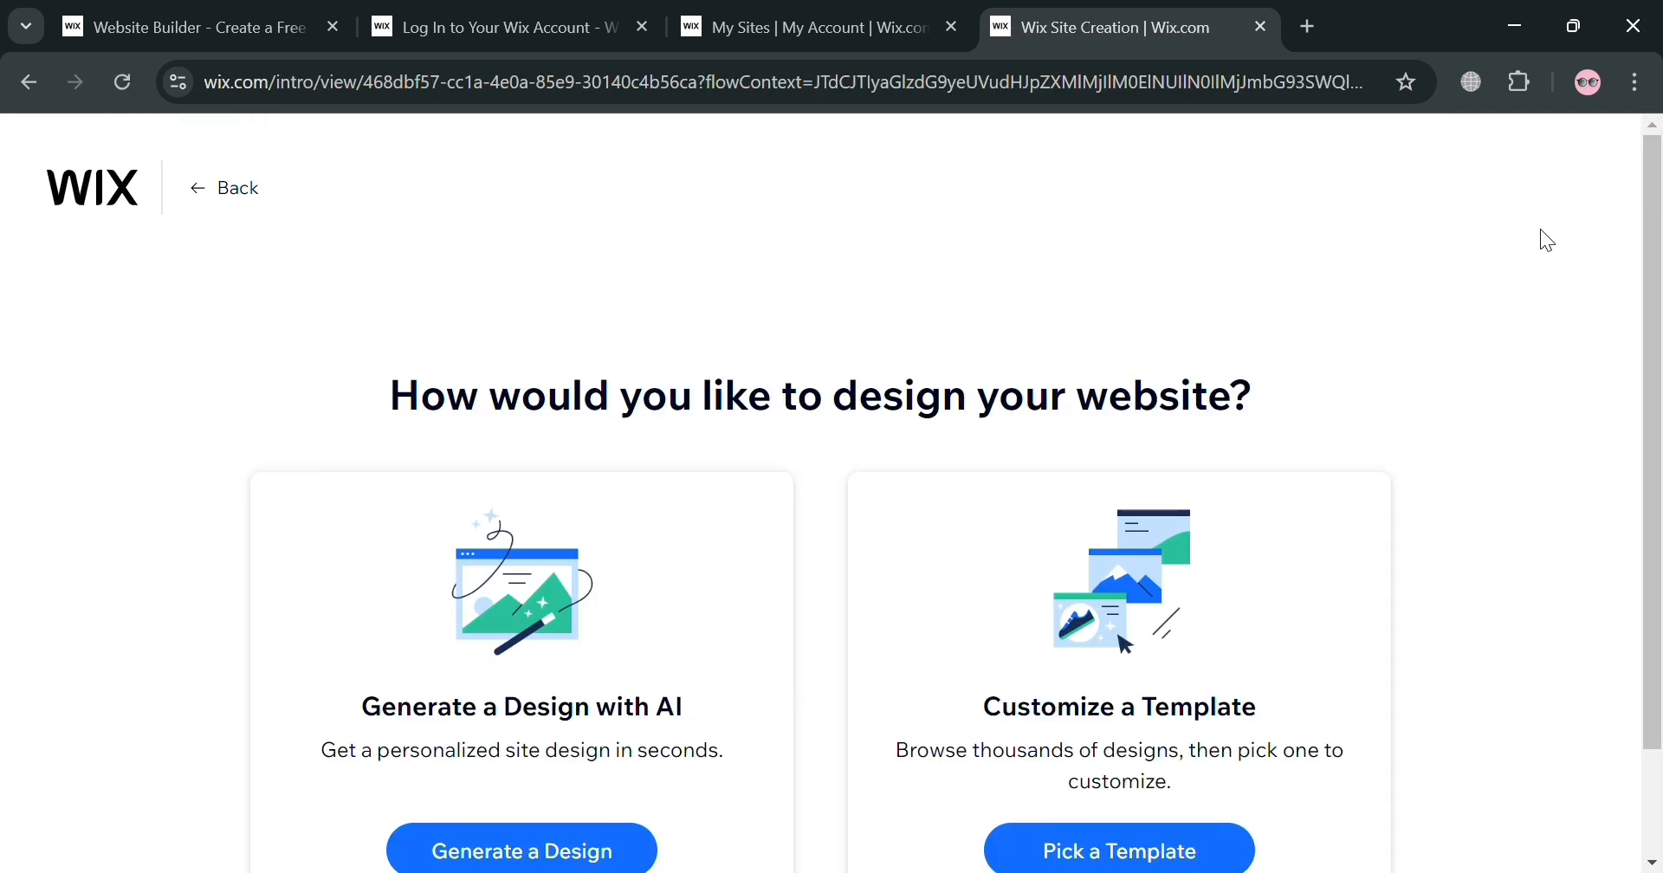
scroll(715, 597, "down", 2)
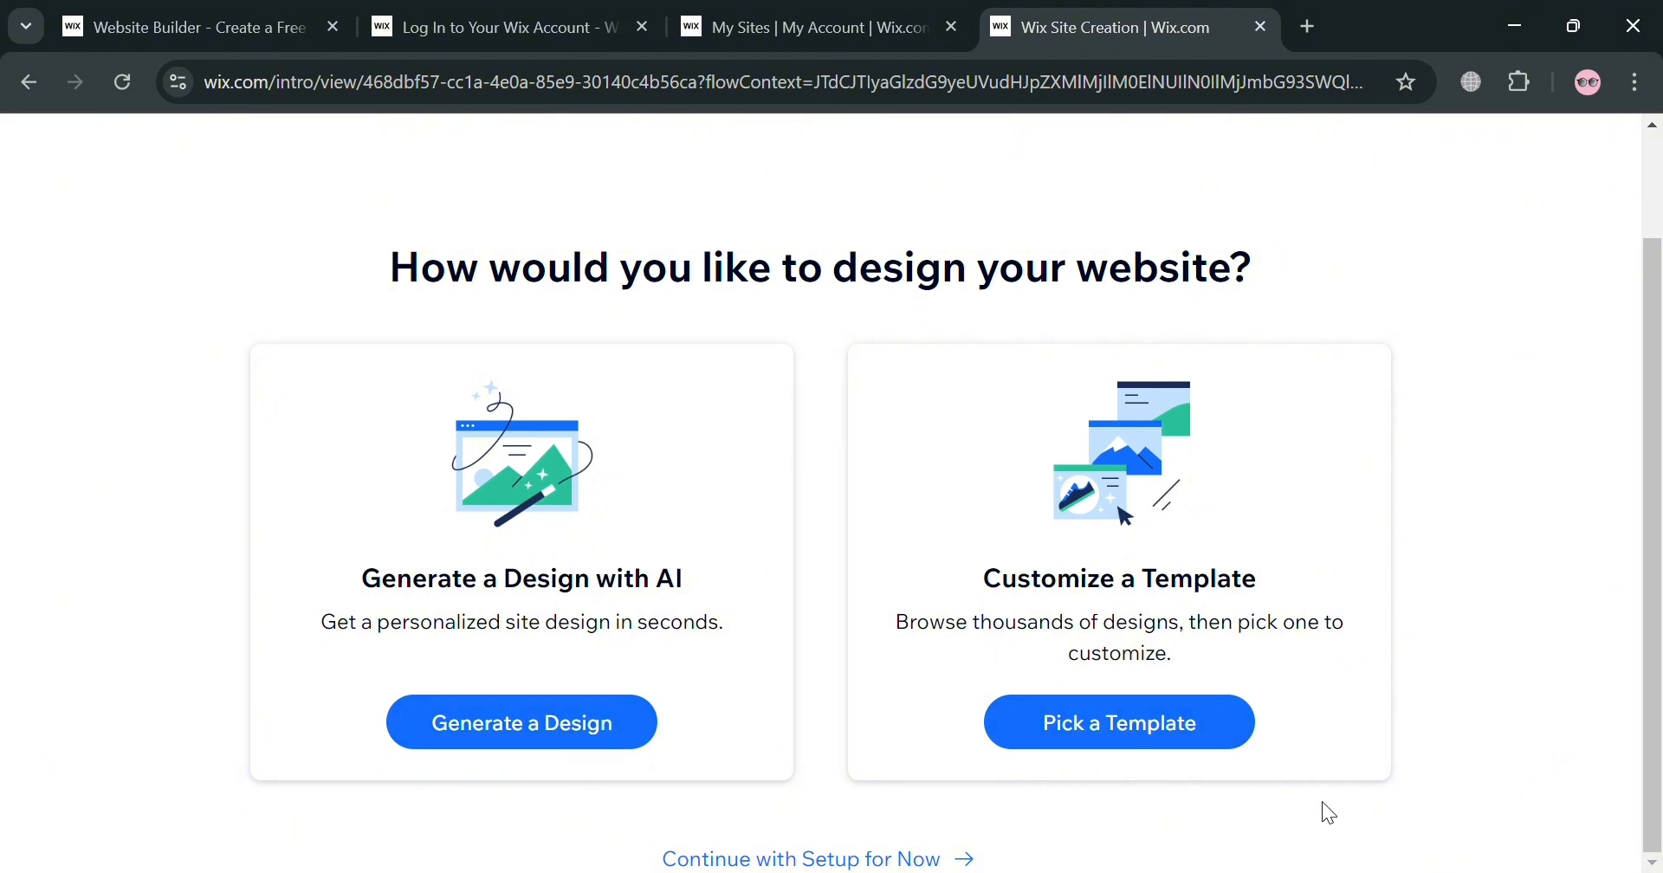
left_click(1217, 732)
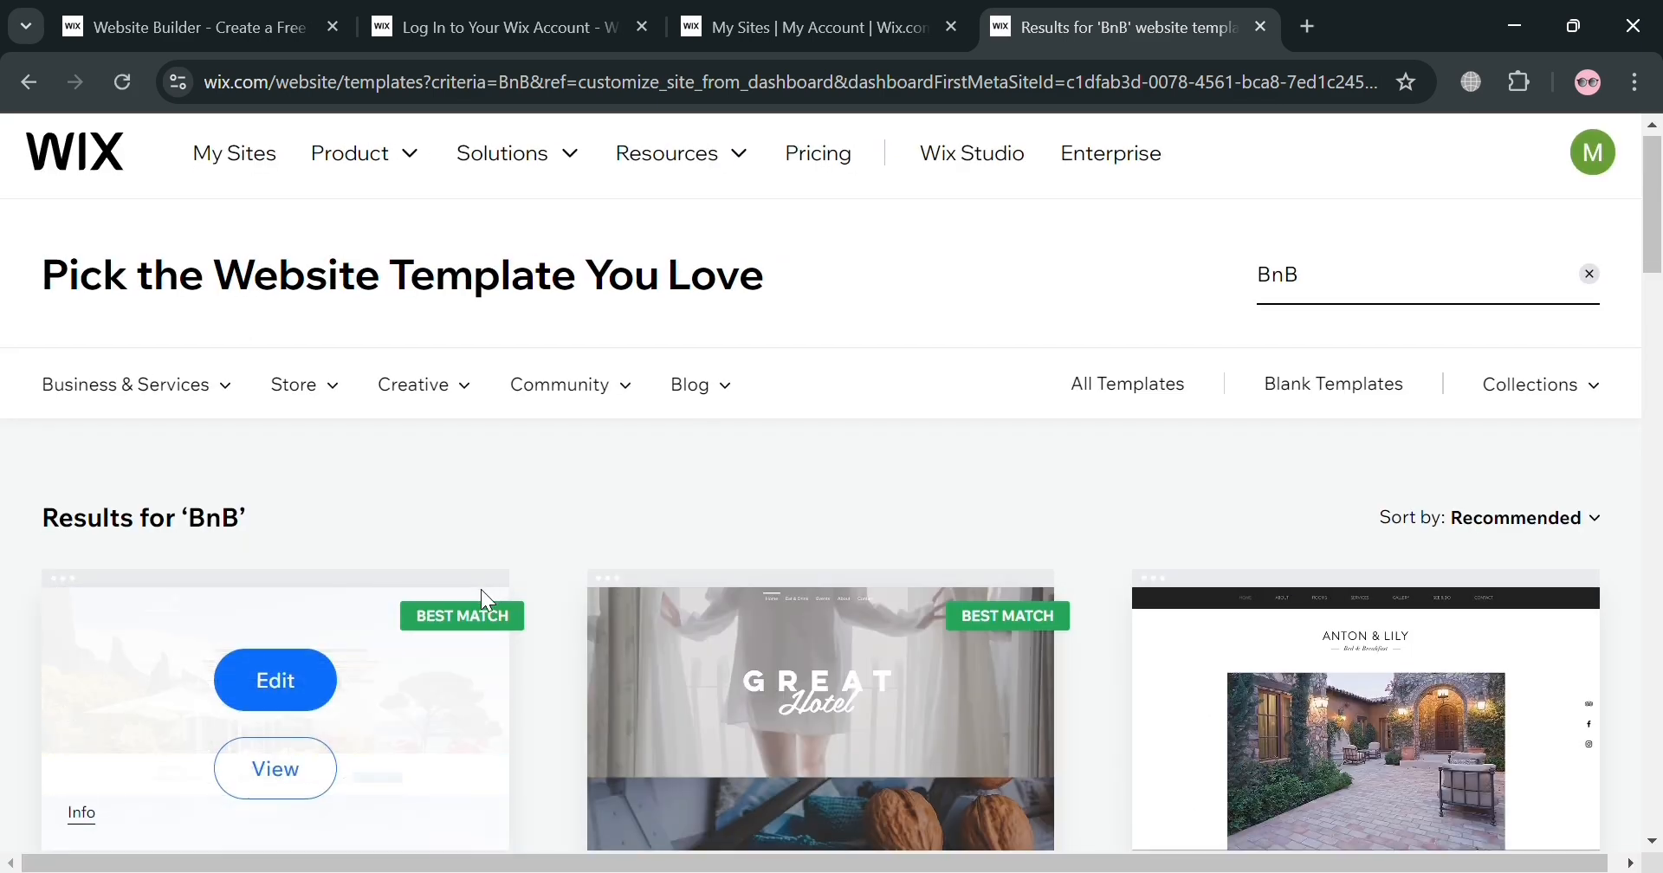
Browse the BnB template results and open the "Great Hotel" template for editing.
scroll(480, 589, "down", 3)
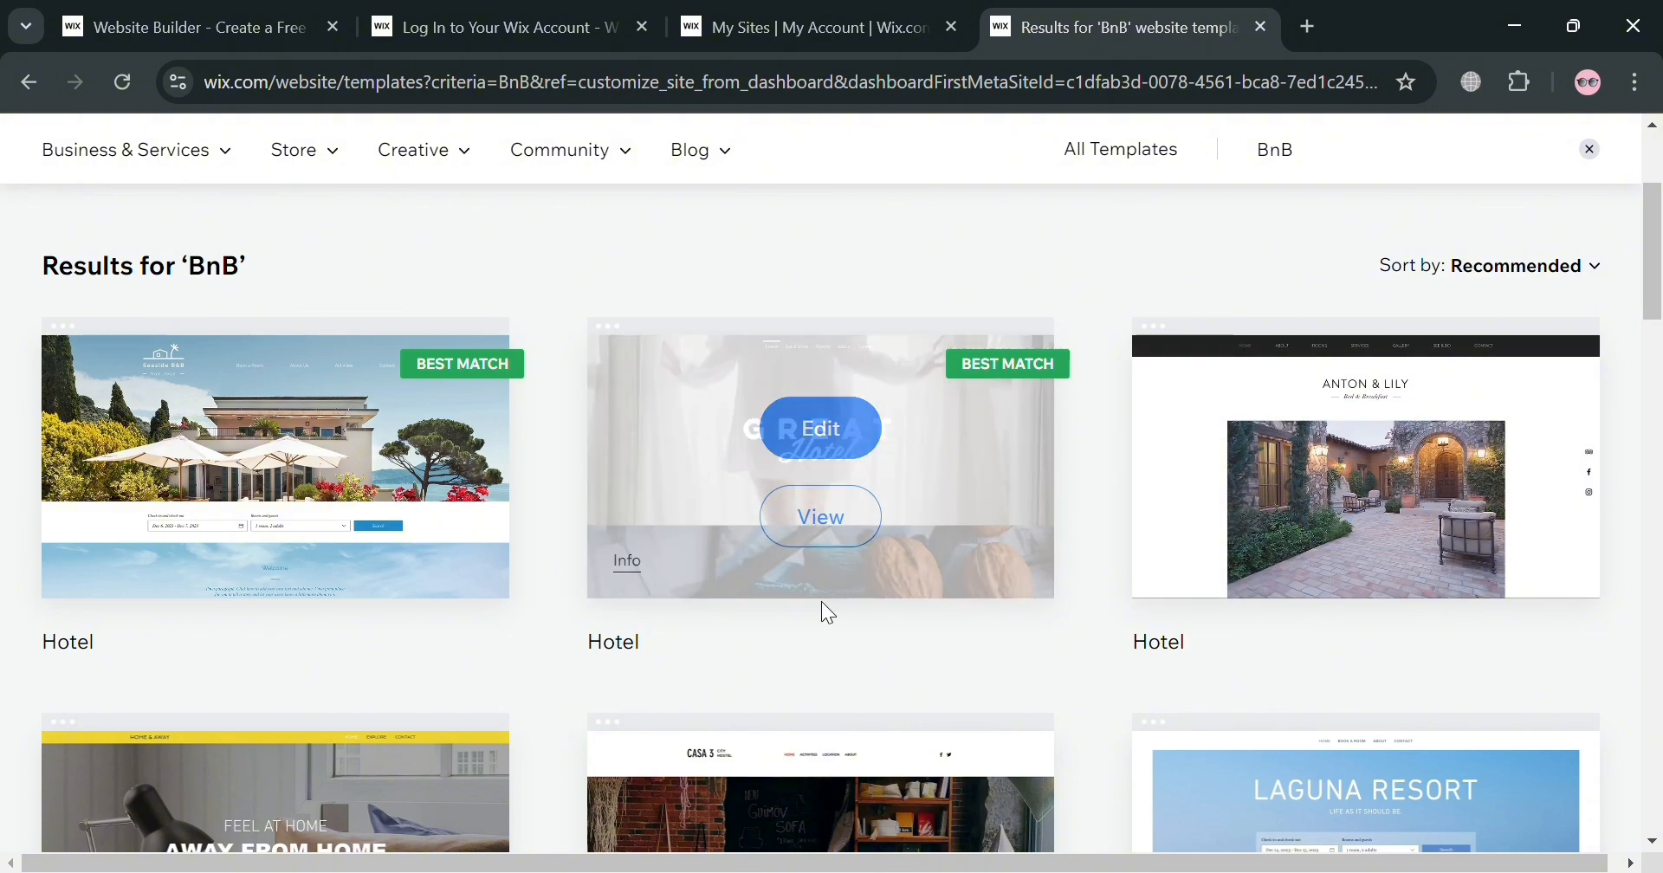
scroll(402, 592, "up", 3)
scroll(355, 719, "down", 3)
mouse_move(864, 463)
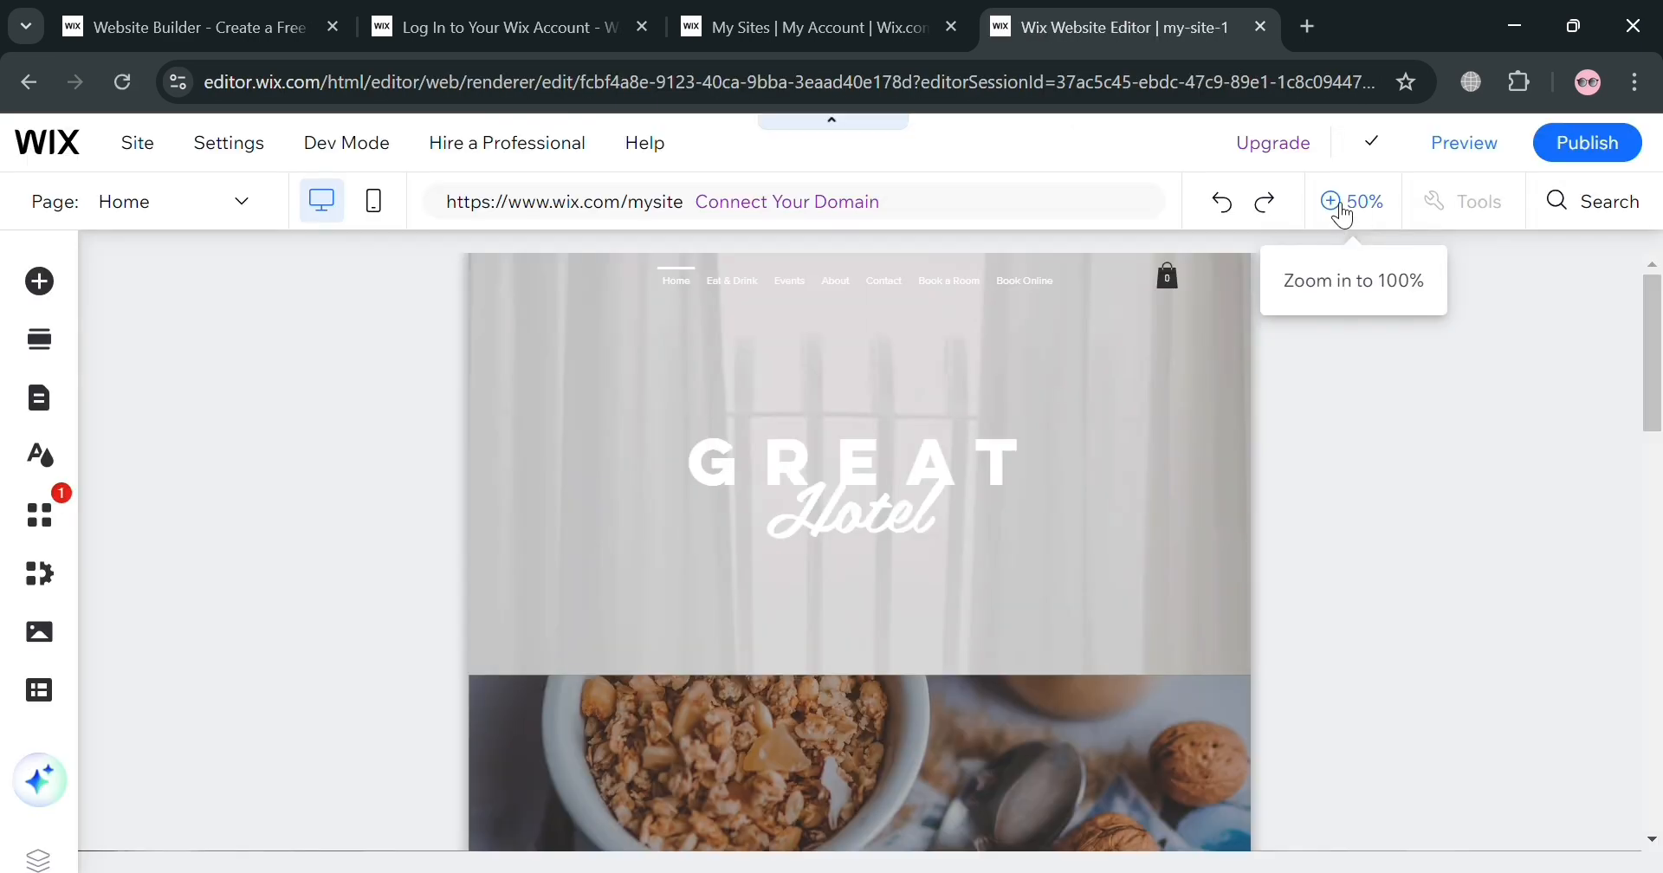
Inspect the template's Home page at 100% zoom and dismiss the dialog for enhancing the AI content.
left_click(1341, 209)
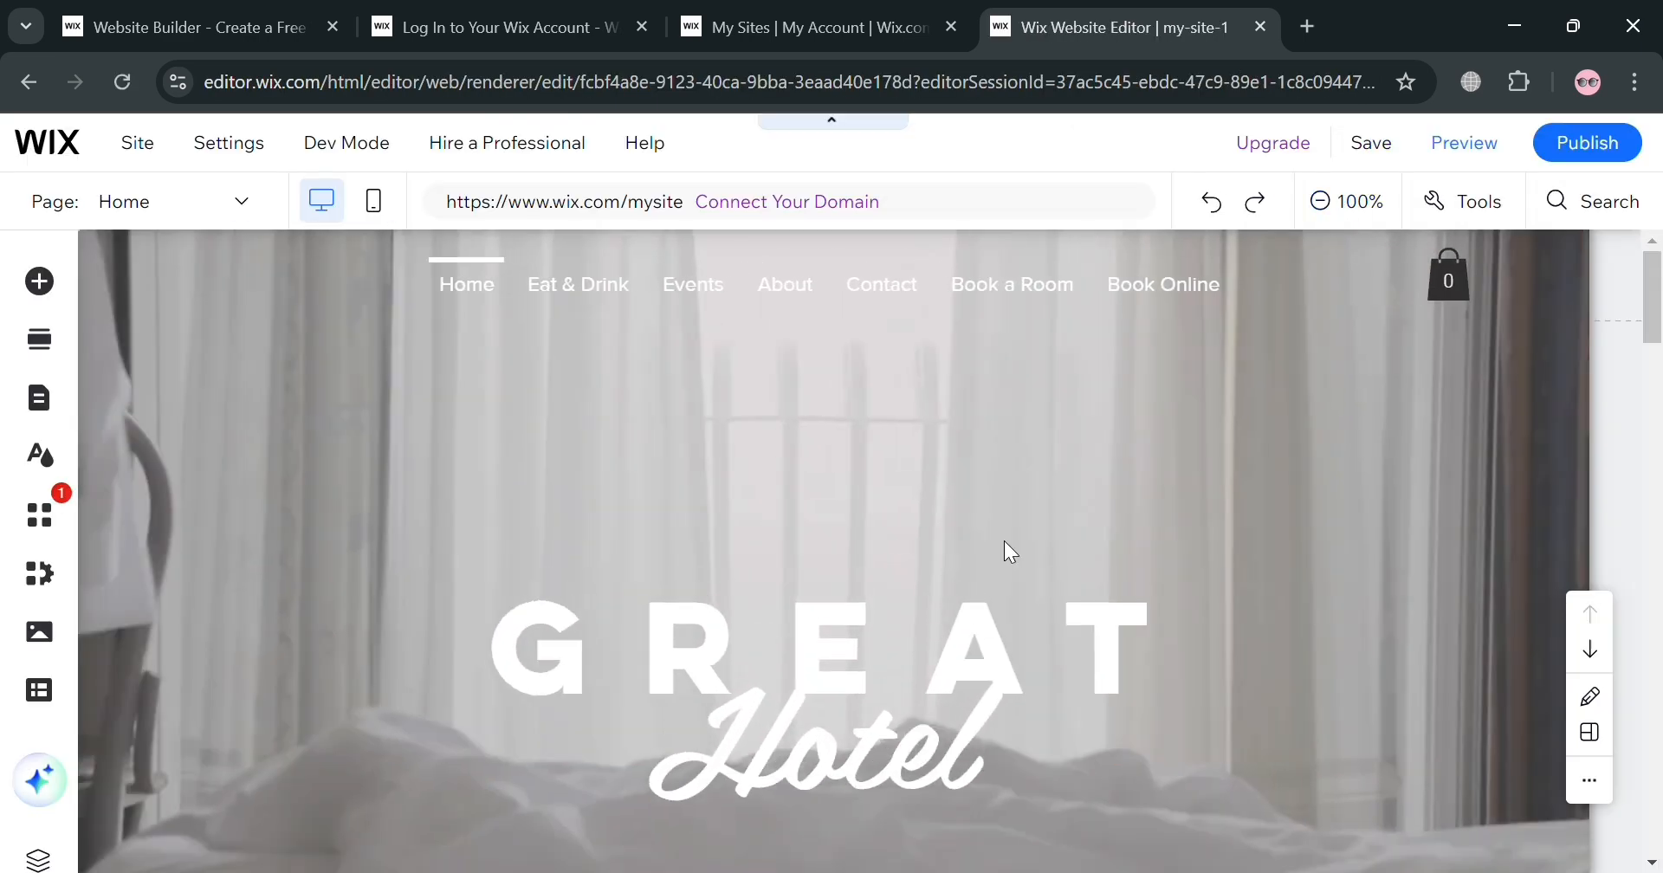
scroll(1042, 496, "up", 2)
scroll(797, 689, "down", 3)
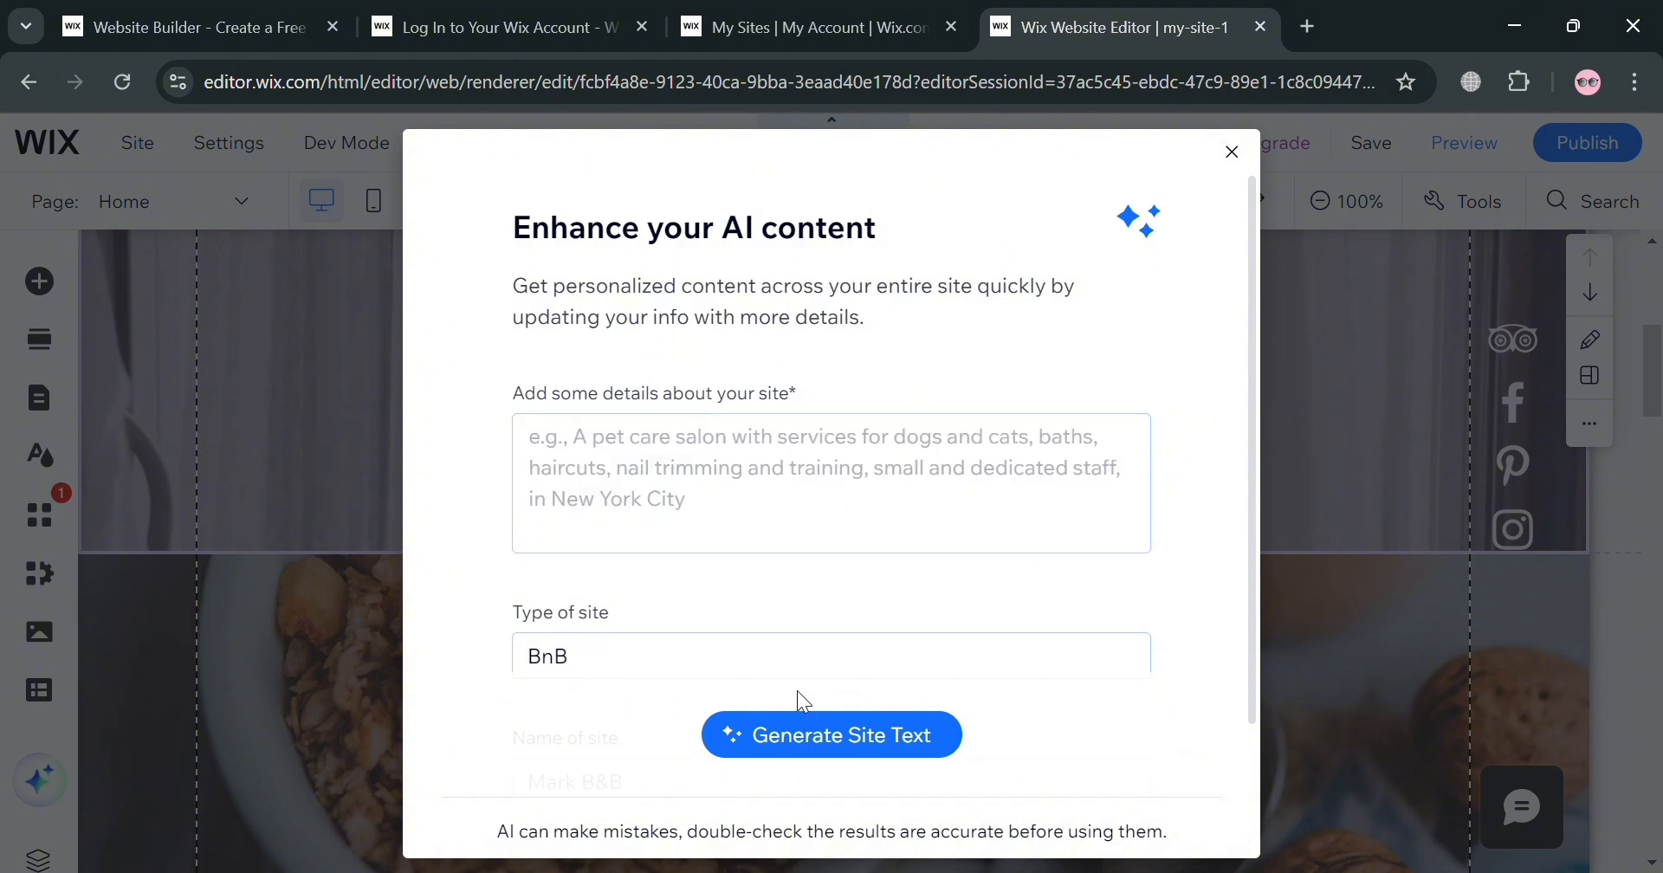
scroll(764, 519, "up", 1)
scroll(775, 441, "up", 1)
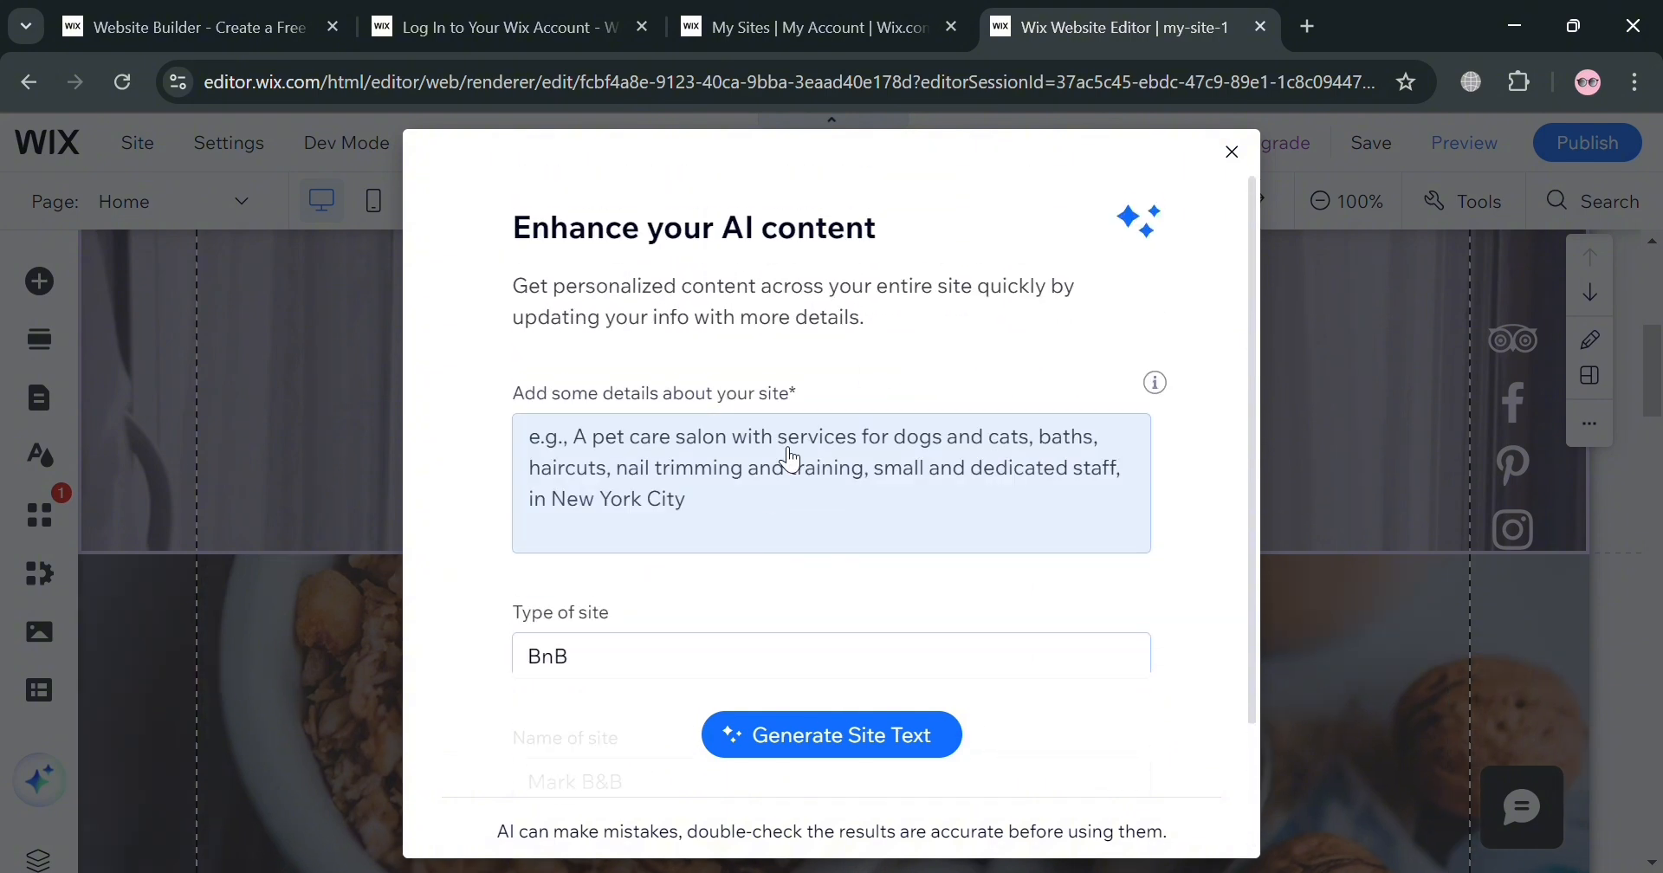
left_click(1233, 154)
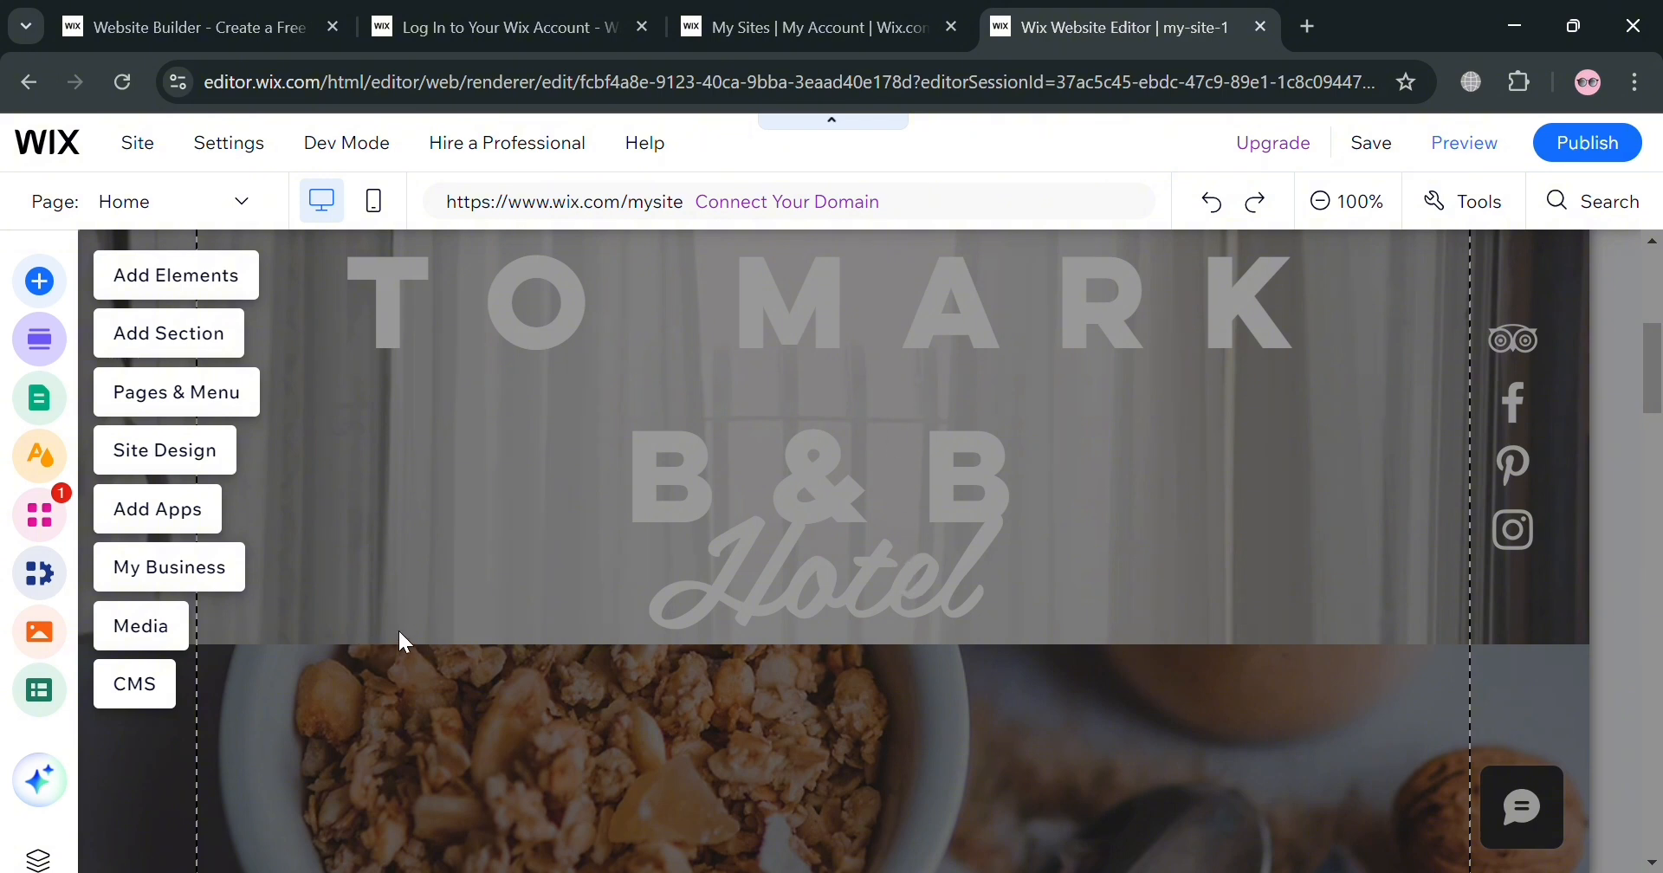
Look through the Home page sections and open Quick Edit for the Welcome section.
scroll(1046, 572, "down", 8)
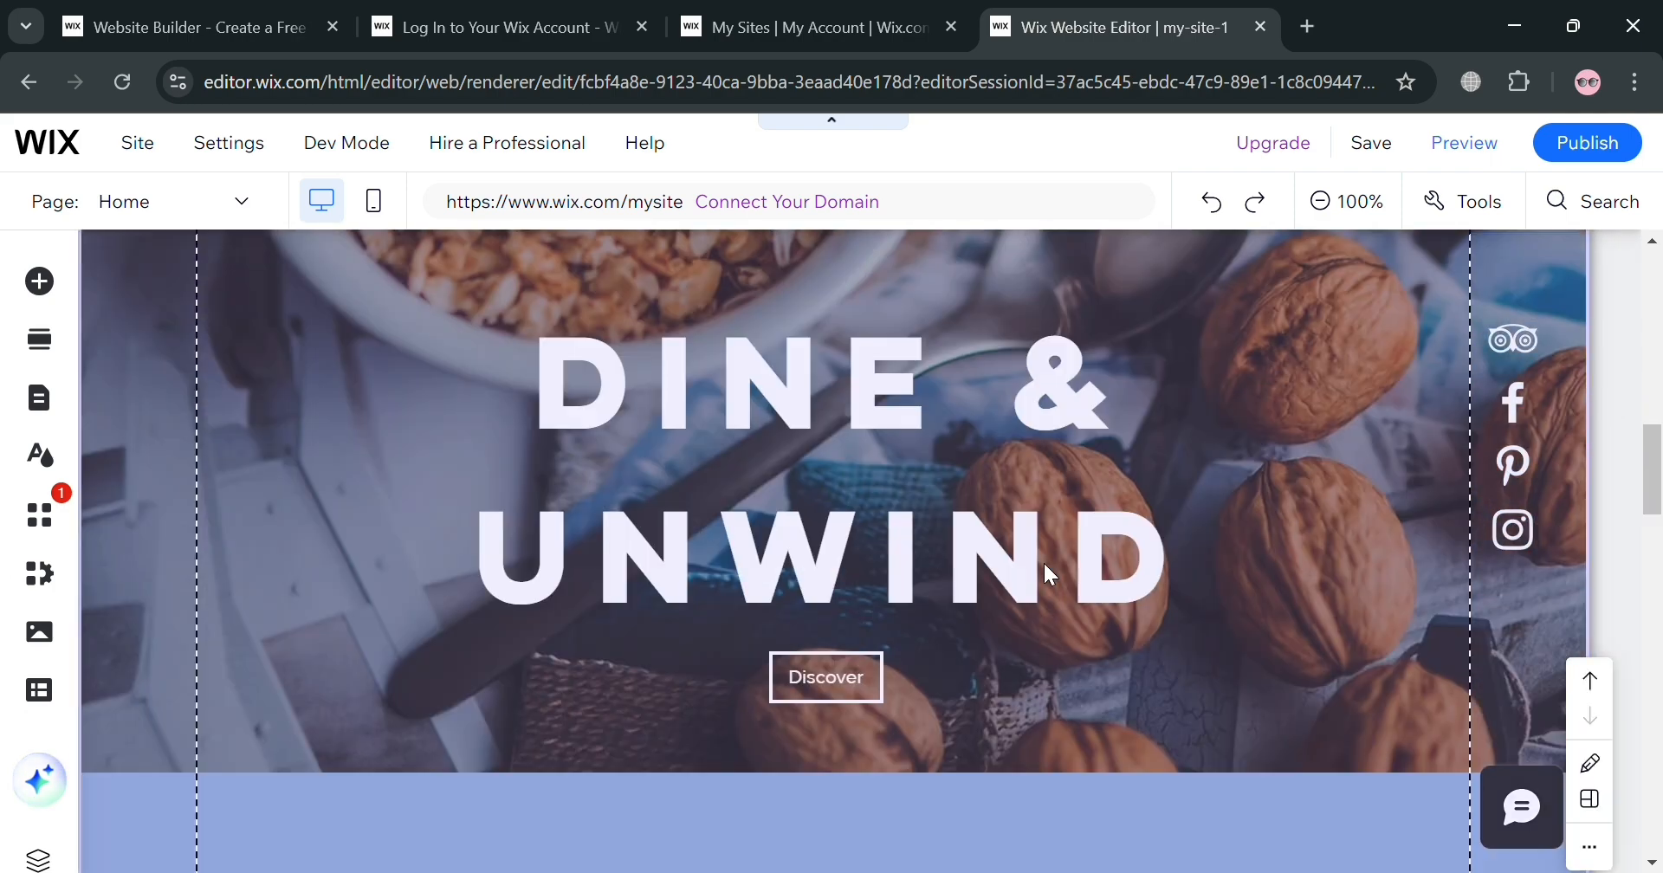
scroll(1049, 573, "down", 6)
scroll(1049, 568, "up", 10)
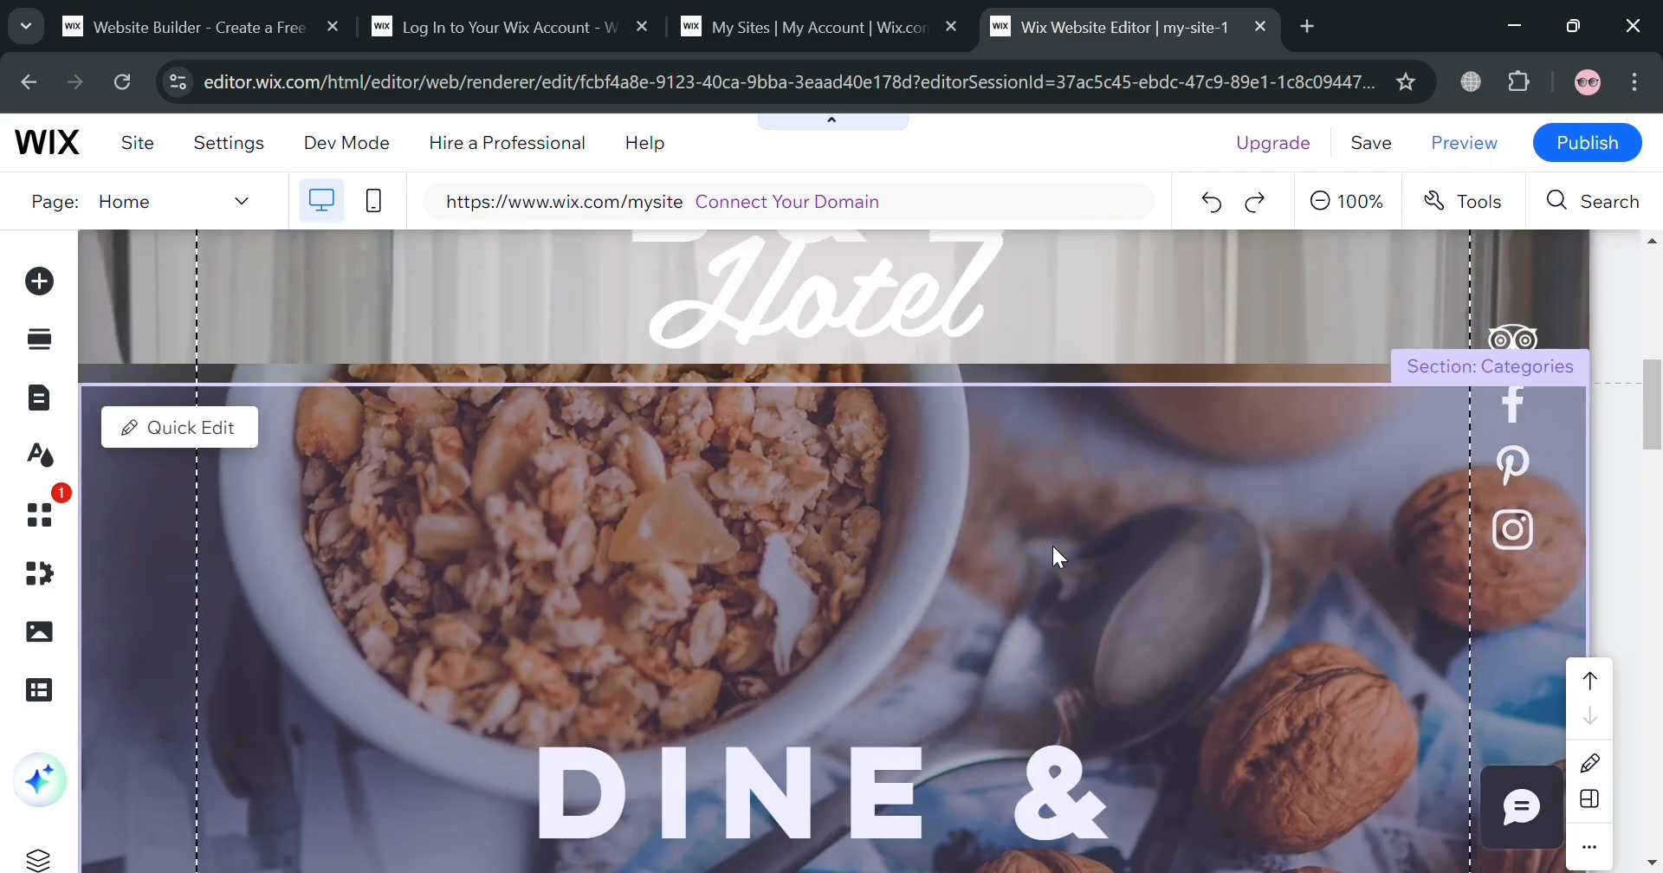
scroll(1092, 494, "up", 5)
left_click(1360, 204)
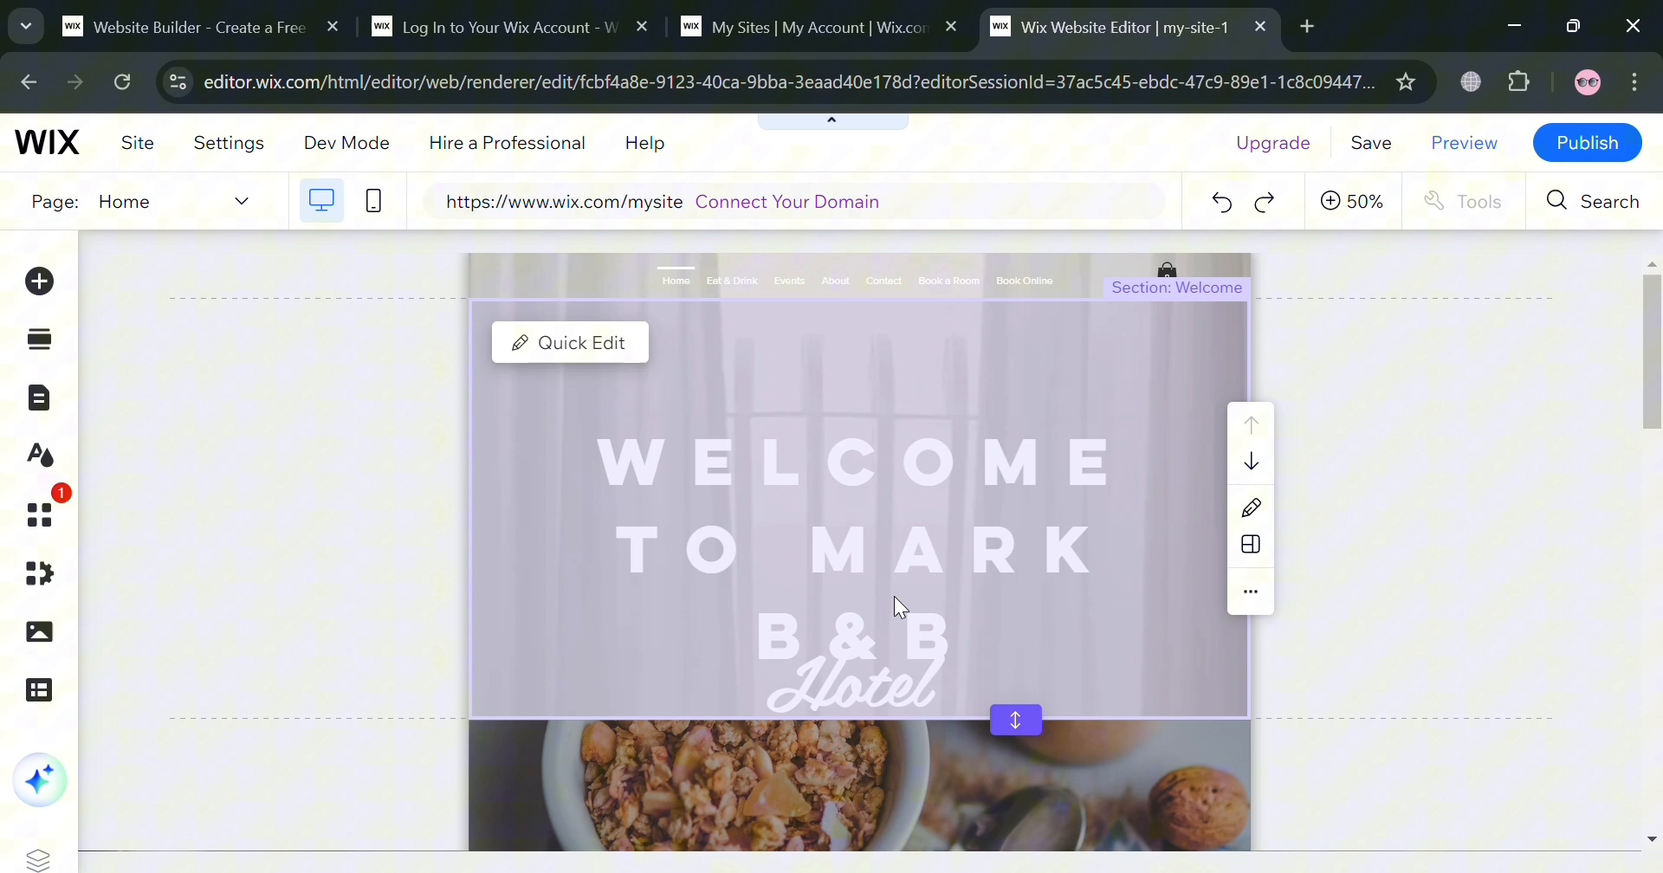
left_click(759, 556)
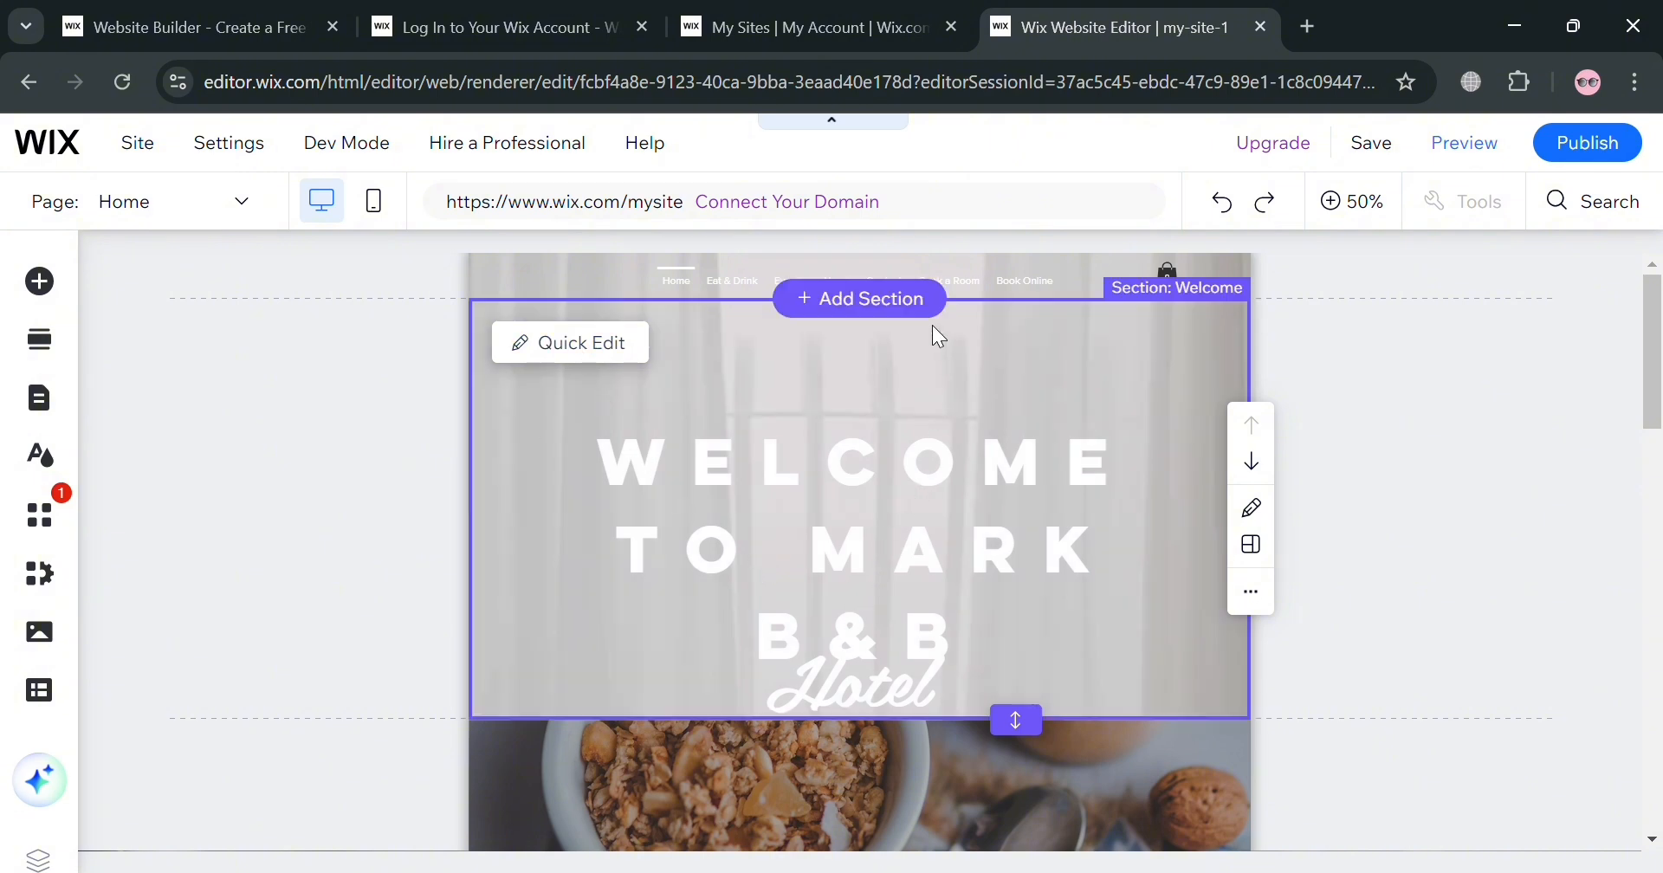
left_click(606, 344)
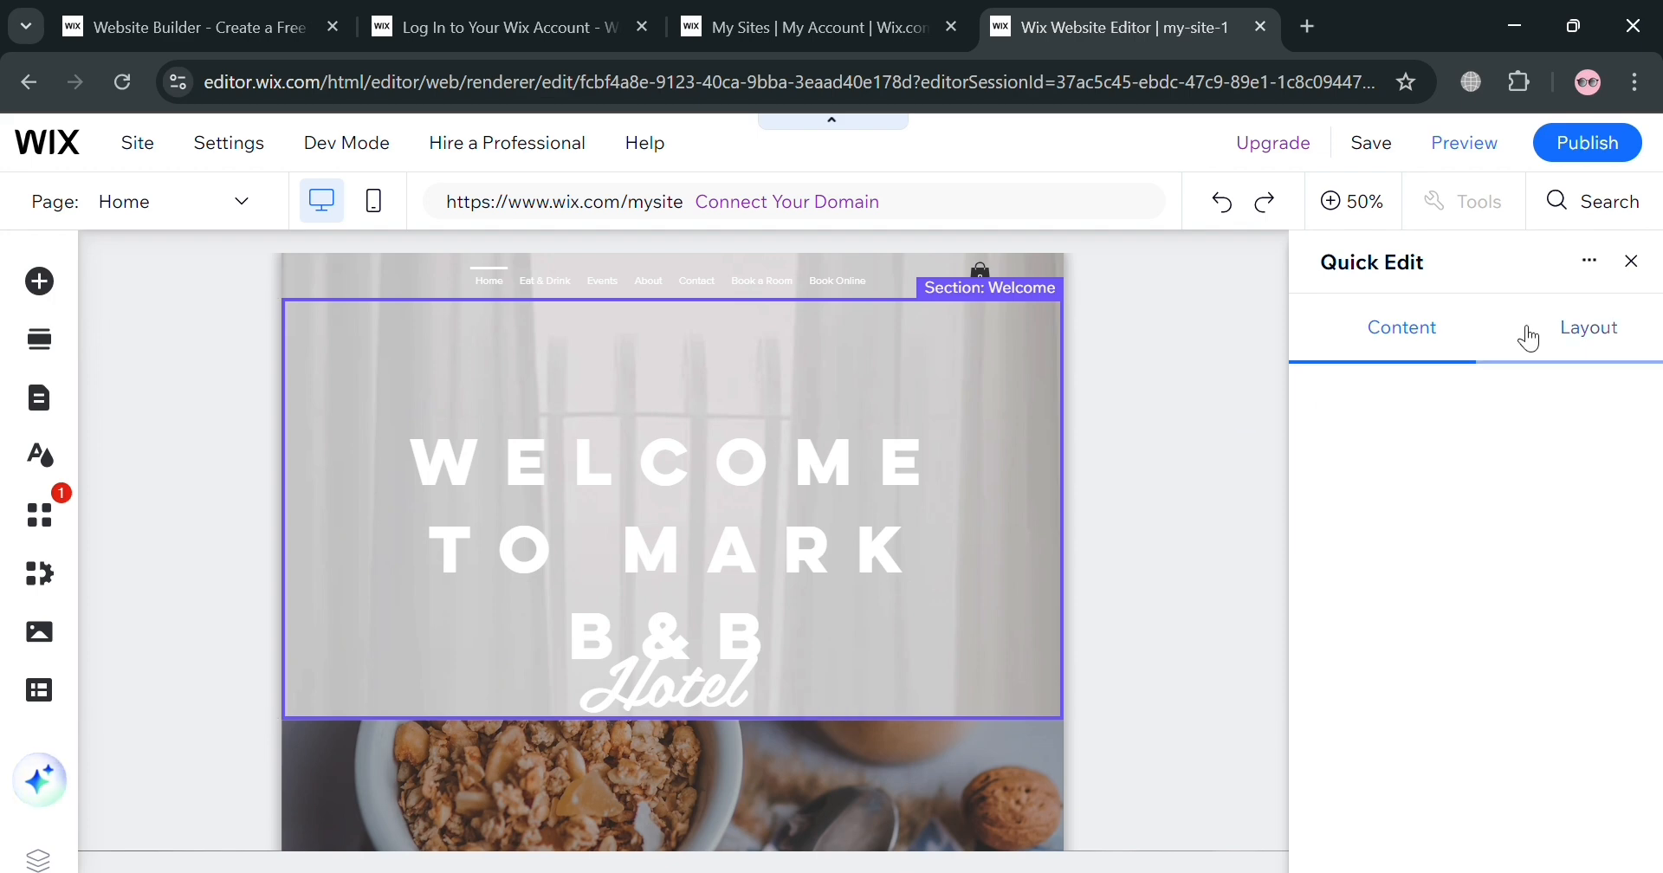
Delete the "Hotel" title text from the Welcome section, leaving that title empty.
left_click(1567, 347)
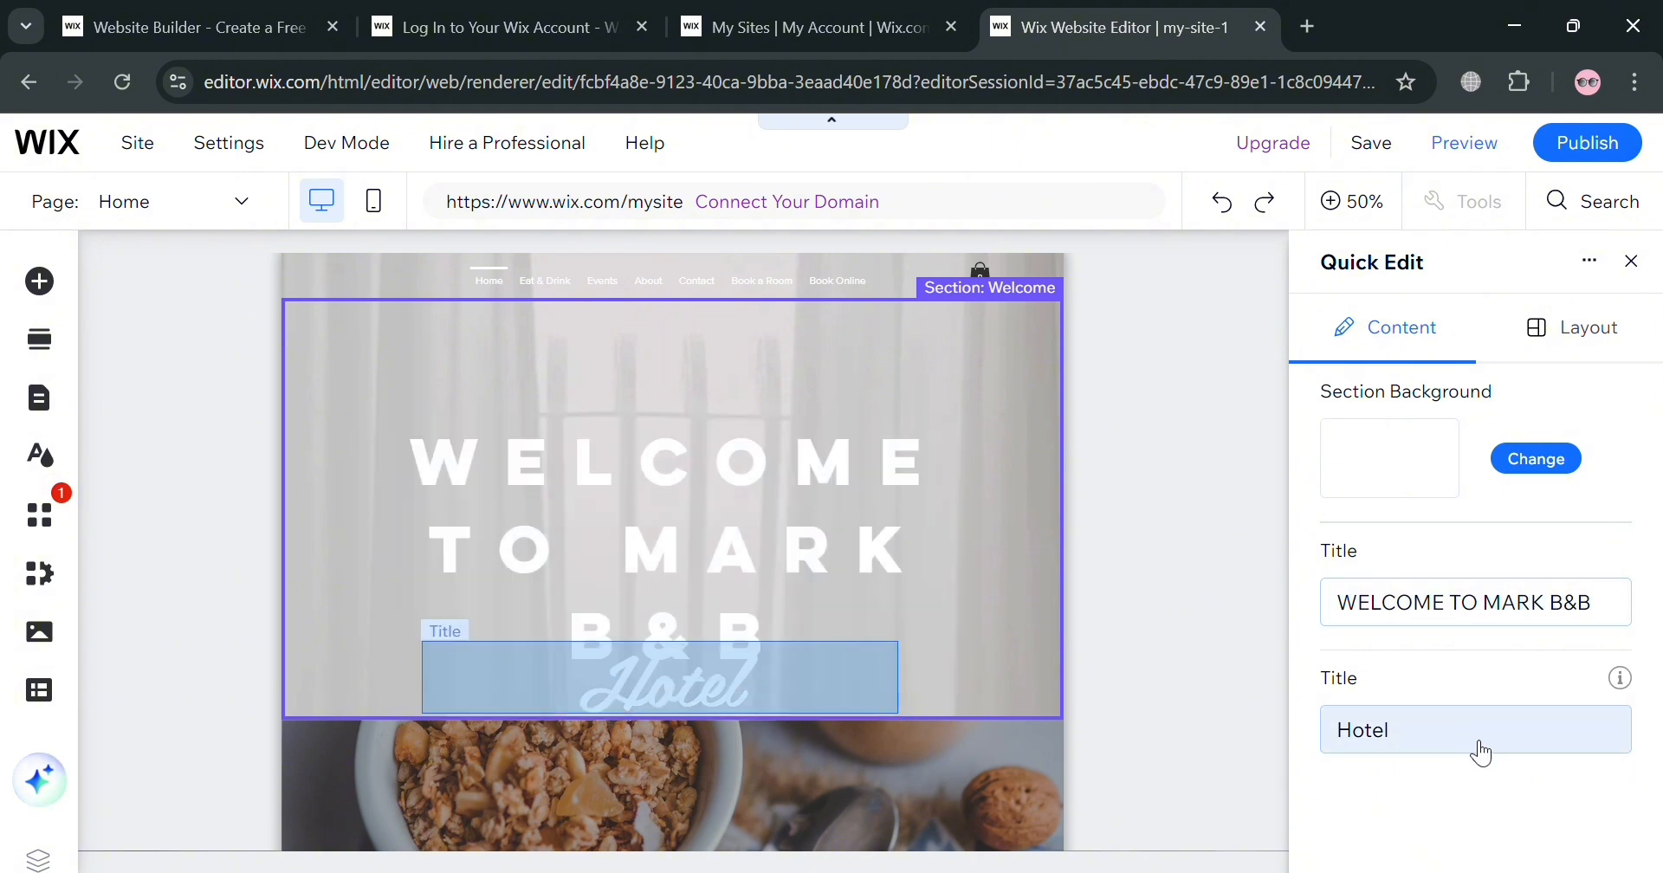
left_click(1481, 752)
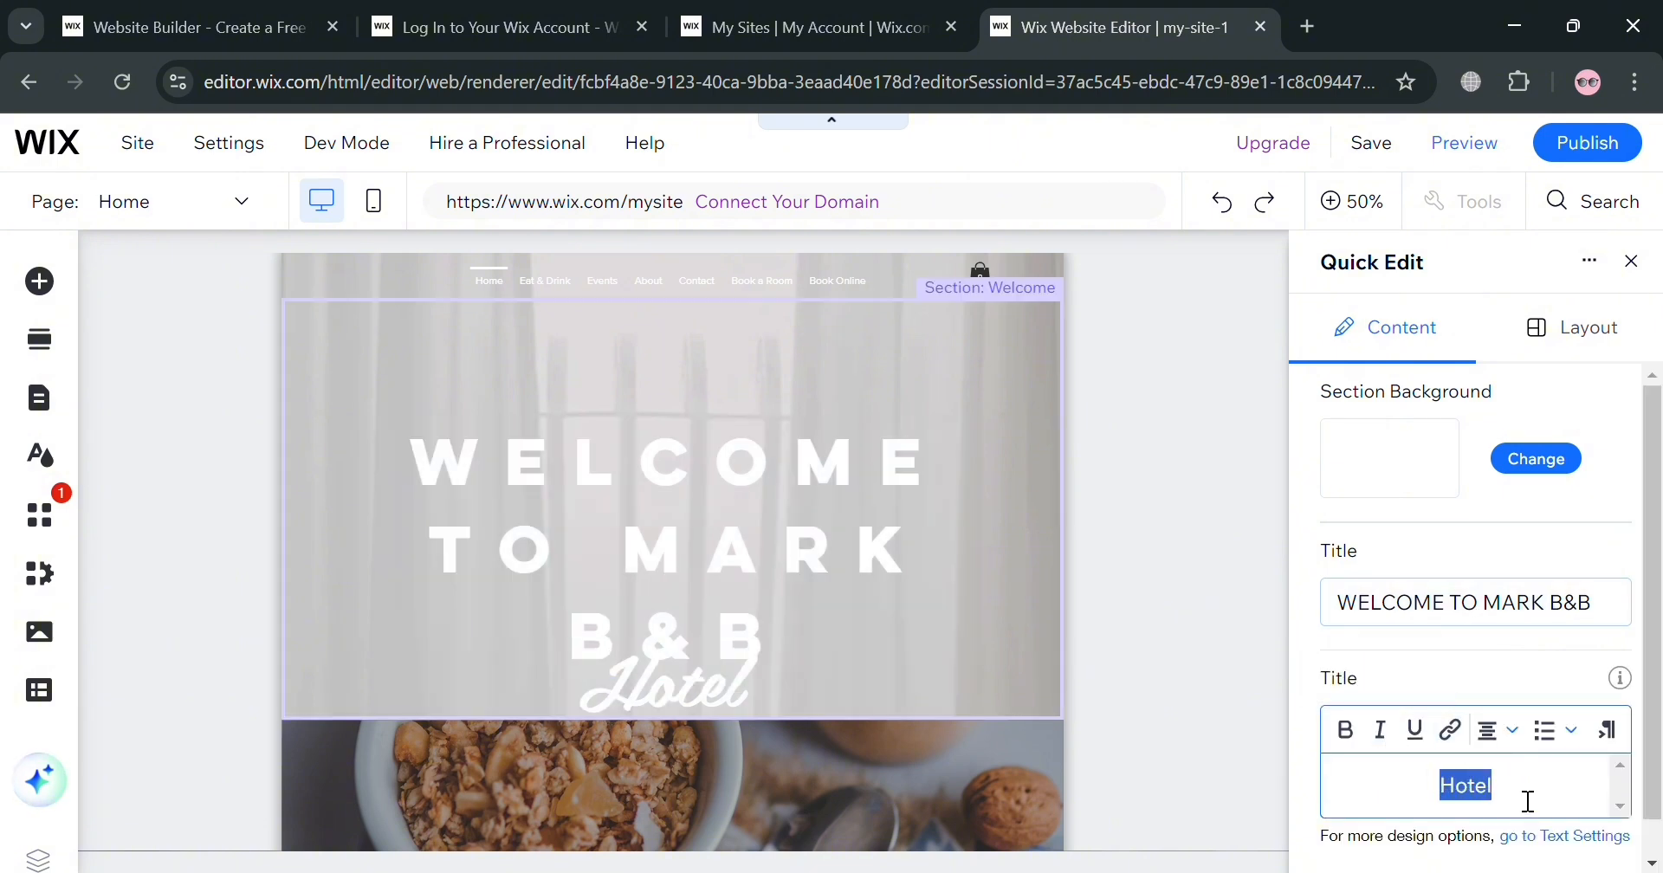
key("BackSpace")
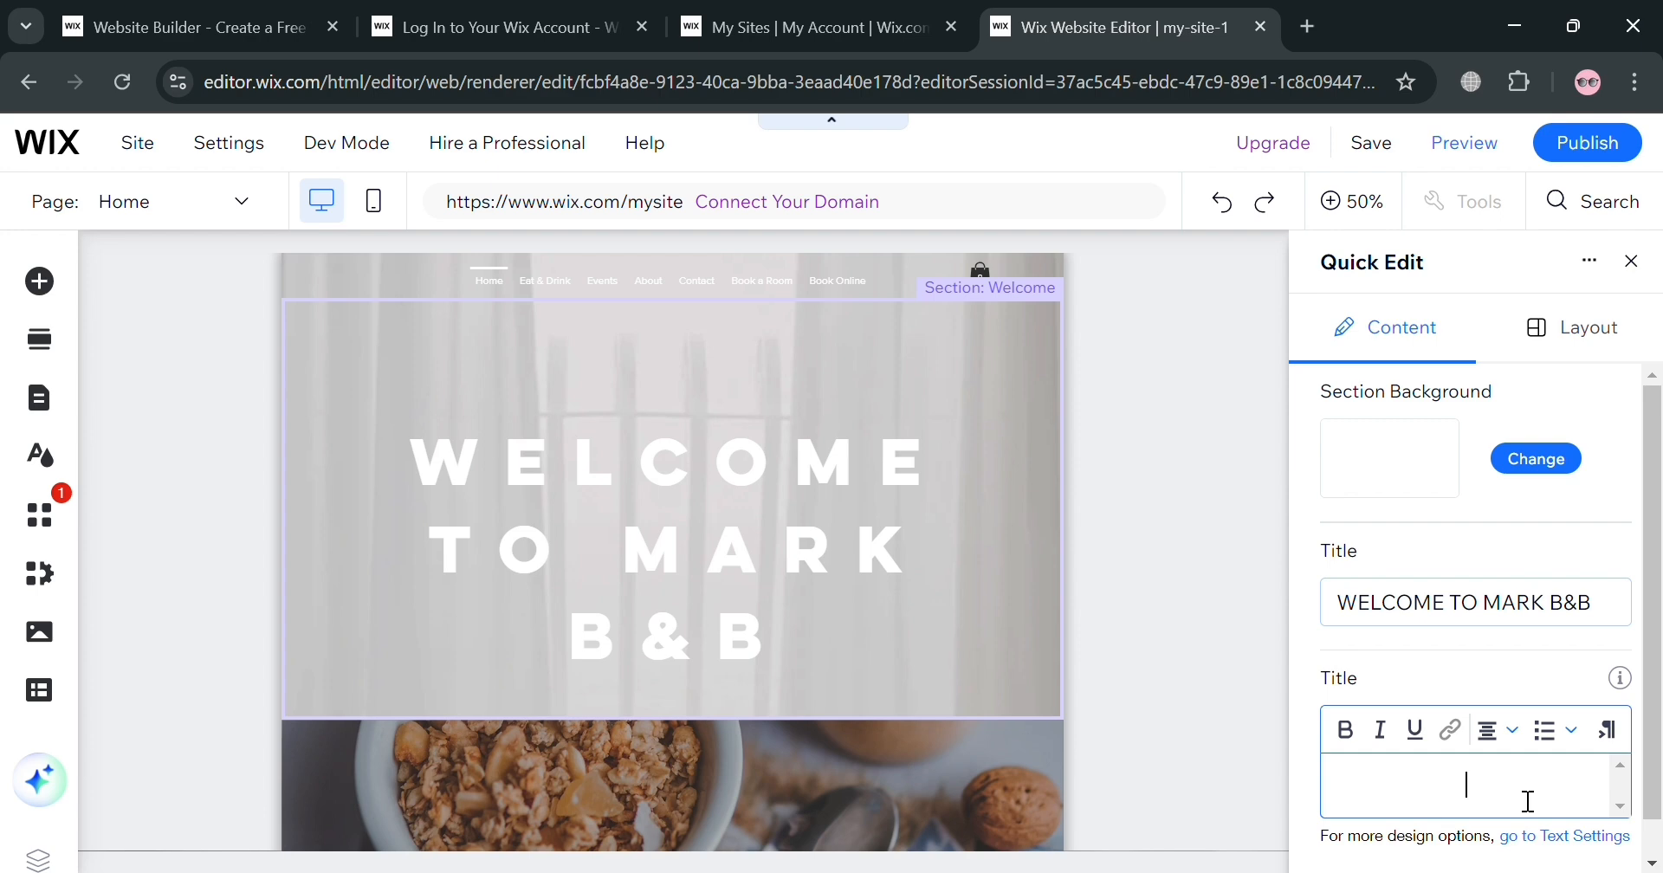
scroll(1455, 779, "down", 1)
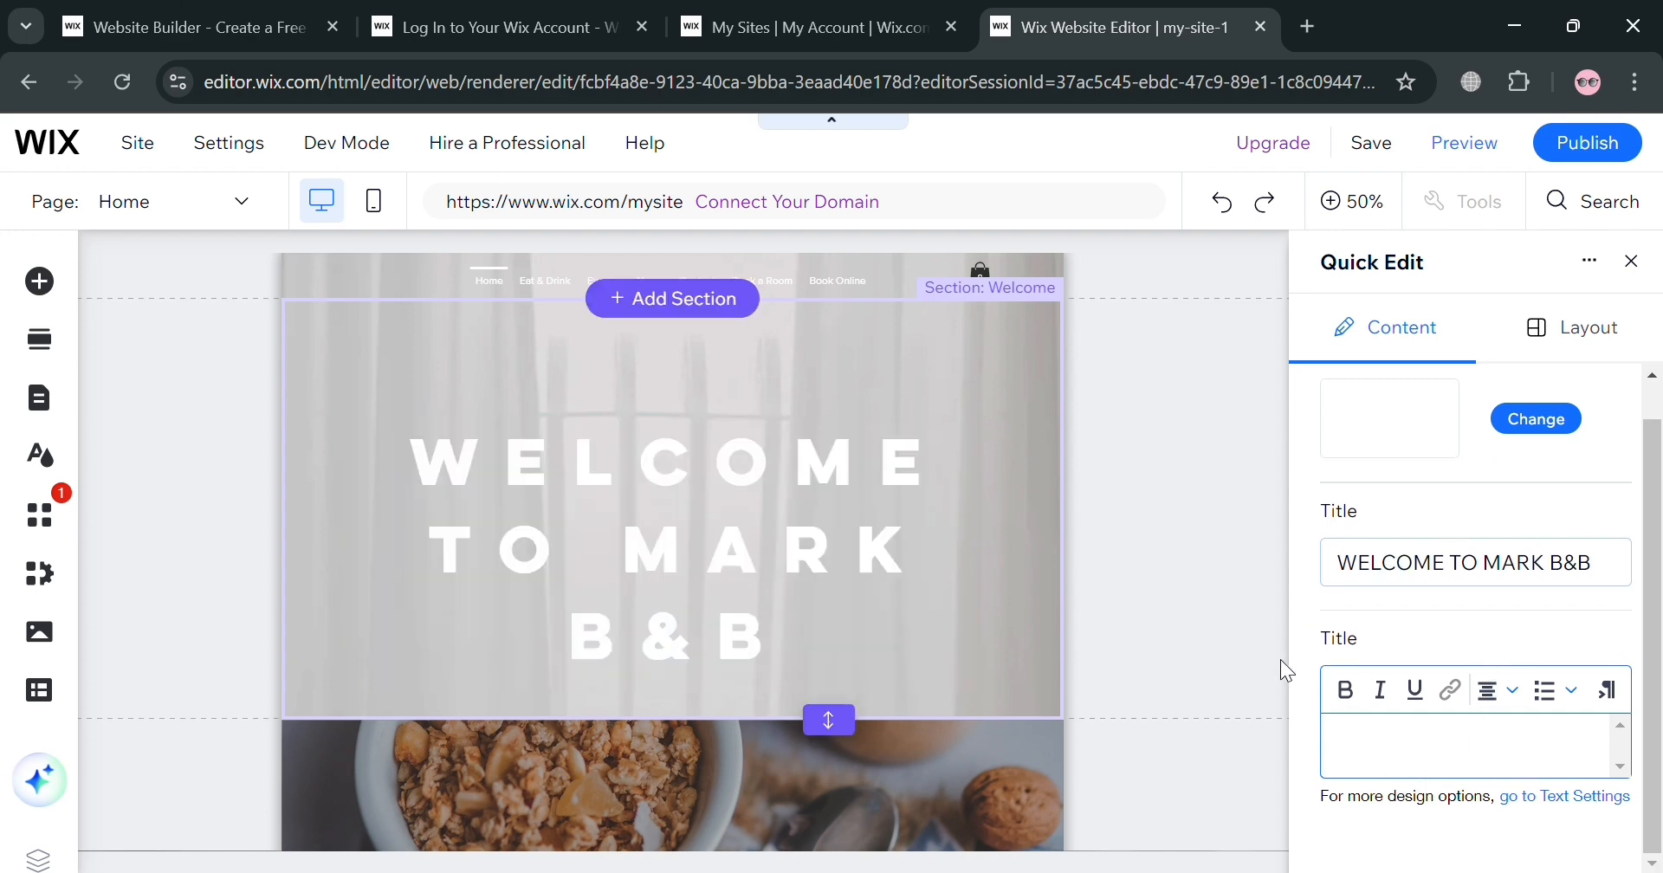
left_click(1282, 660)
Open Quick Edit for the Categories section and browse the replacement images for the Dine & Unwind strip background without changing it.
scroll(792, 641, "down", 5)
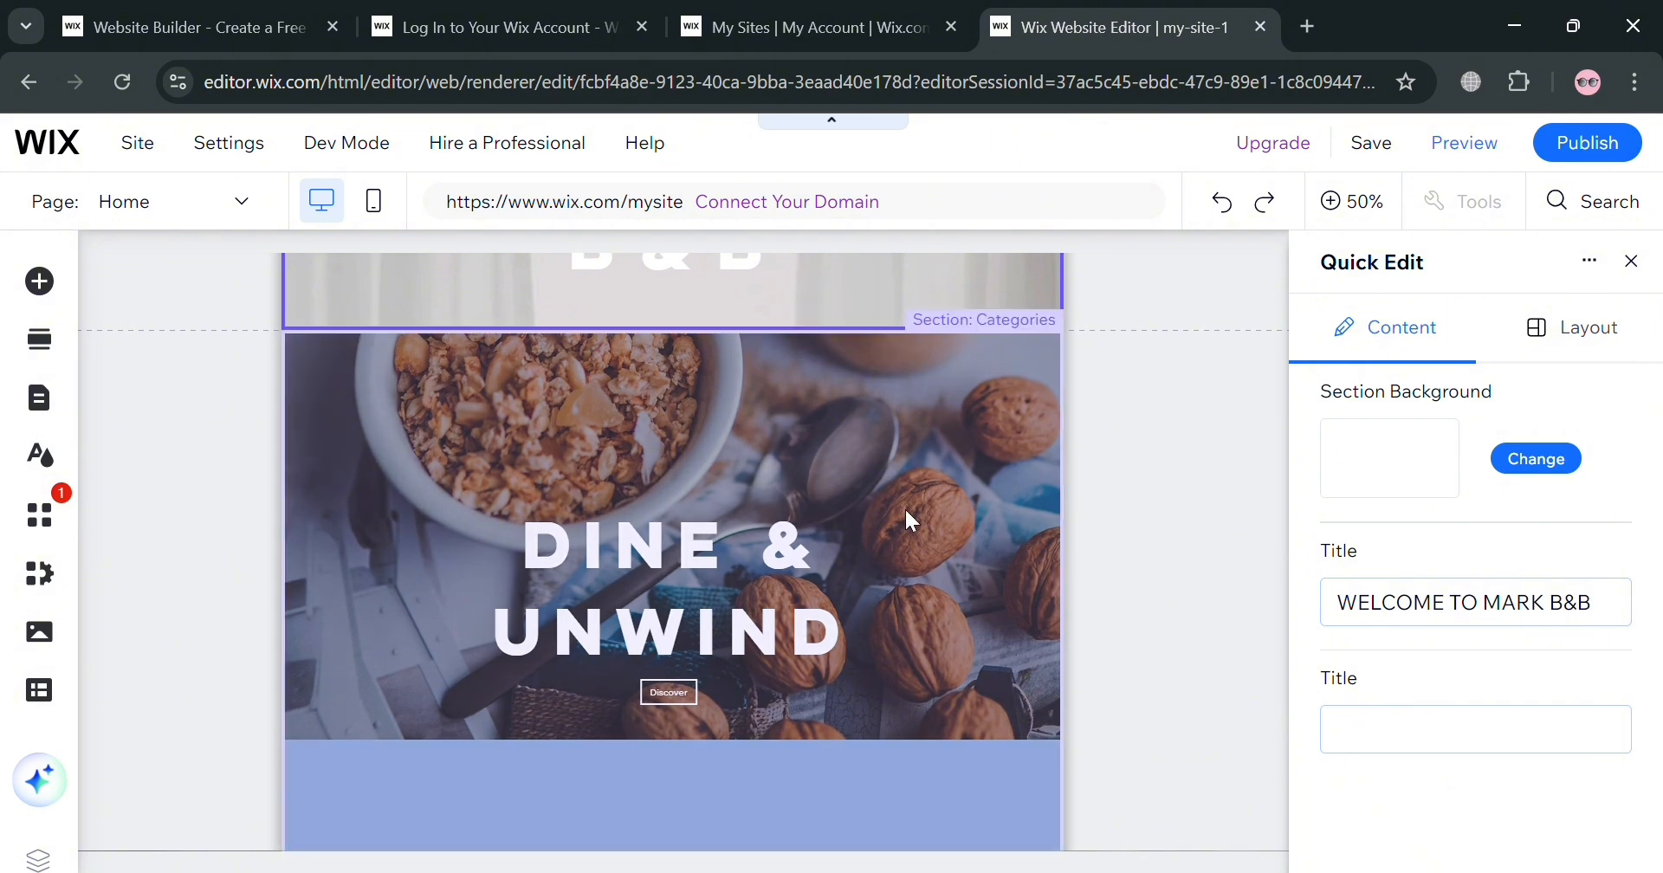
left_click(906, 512)
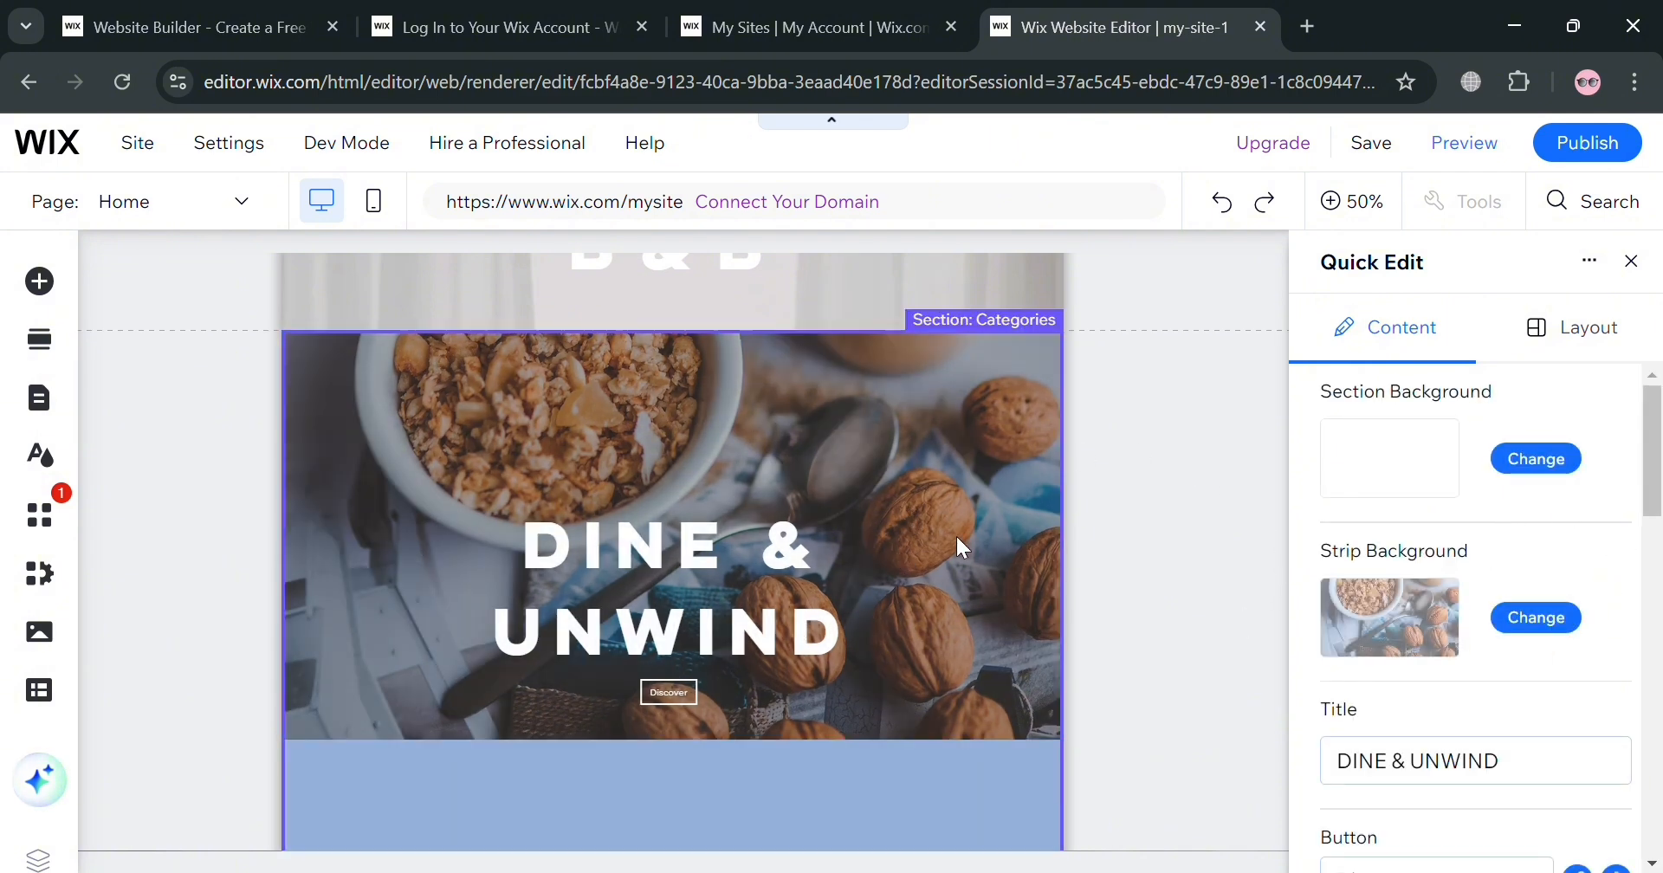
left_click(1541, 625)
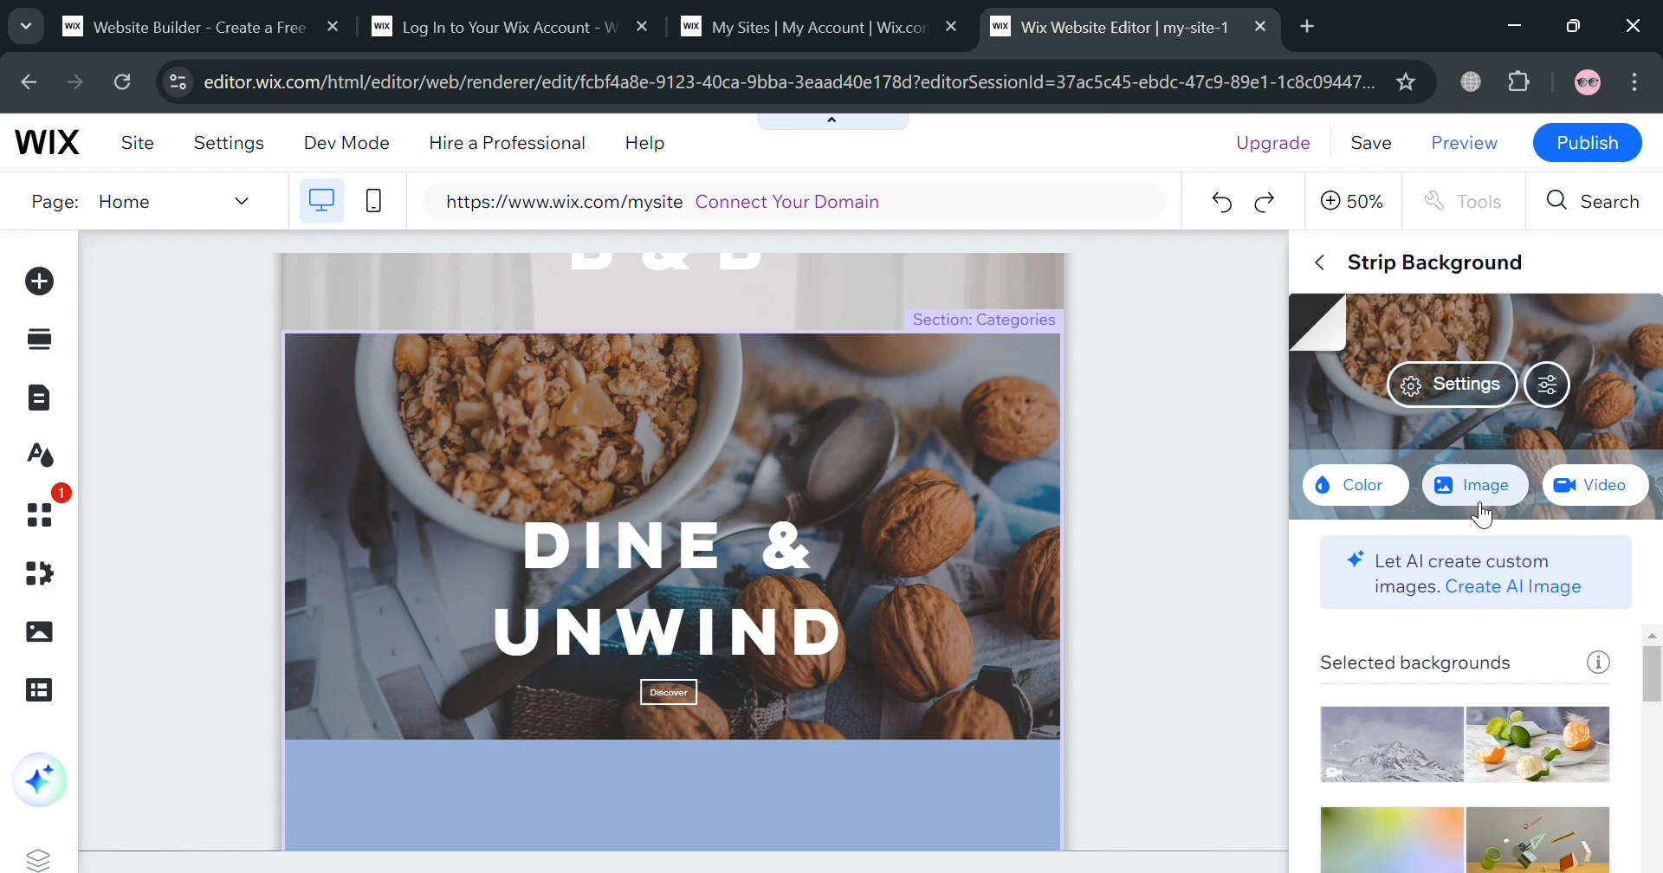
scroll(1537, 780, "down", 5)
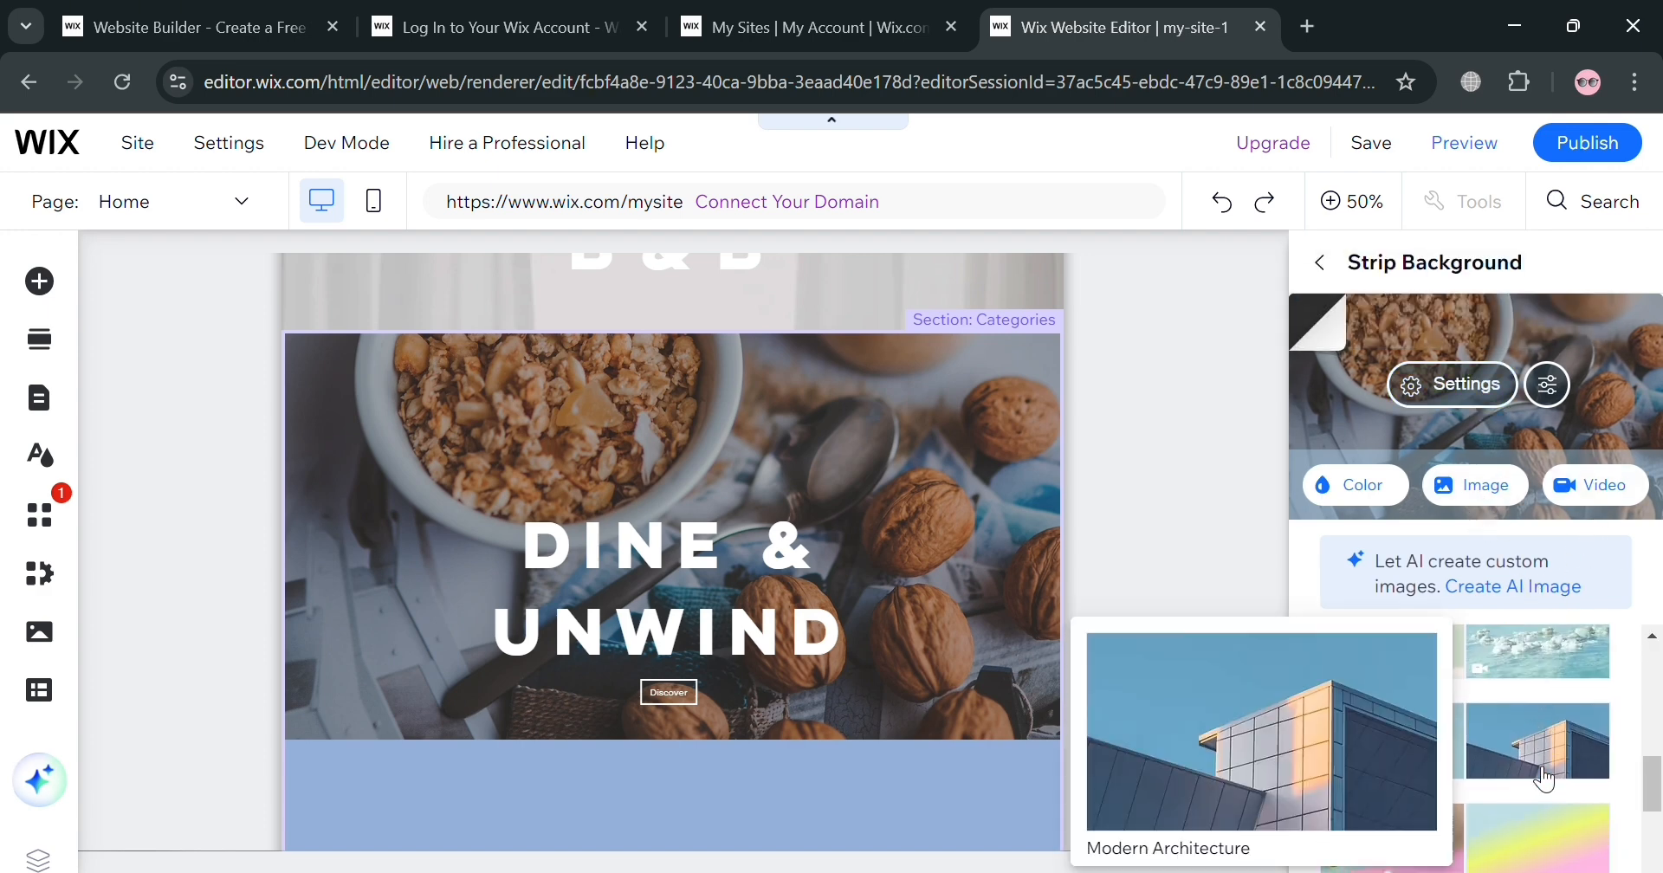
scroll(1537, 771, "down", 5)
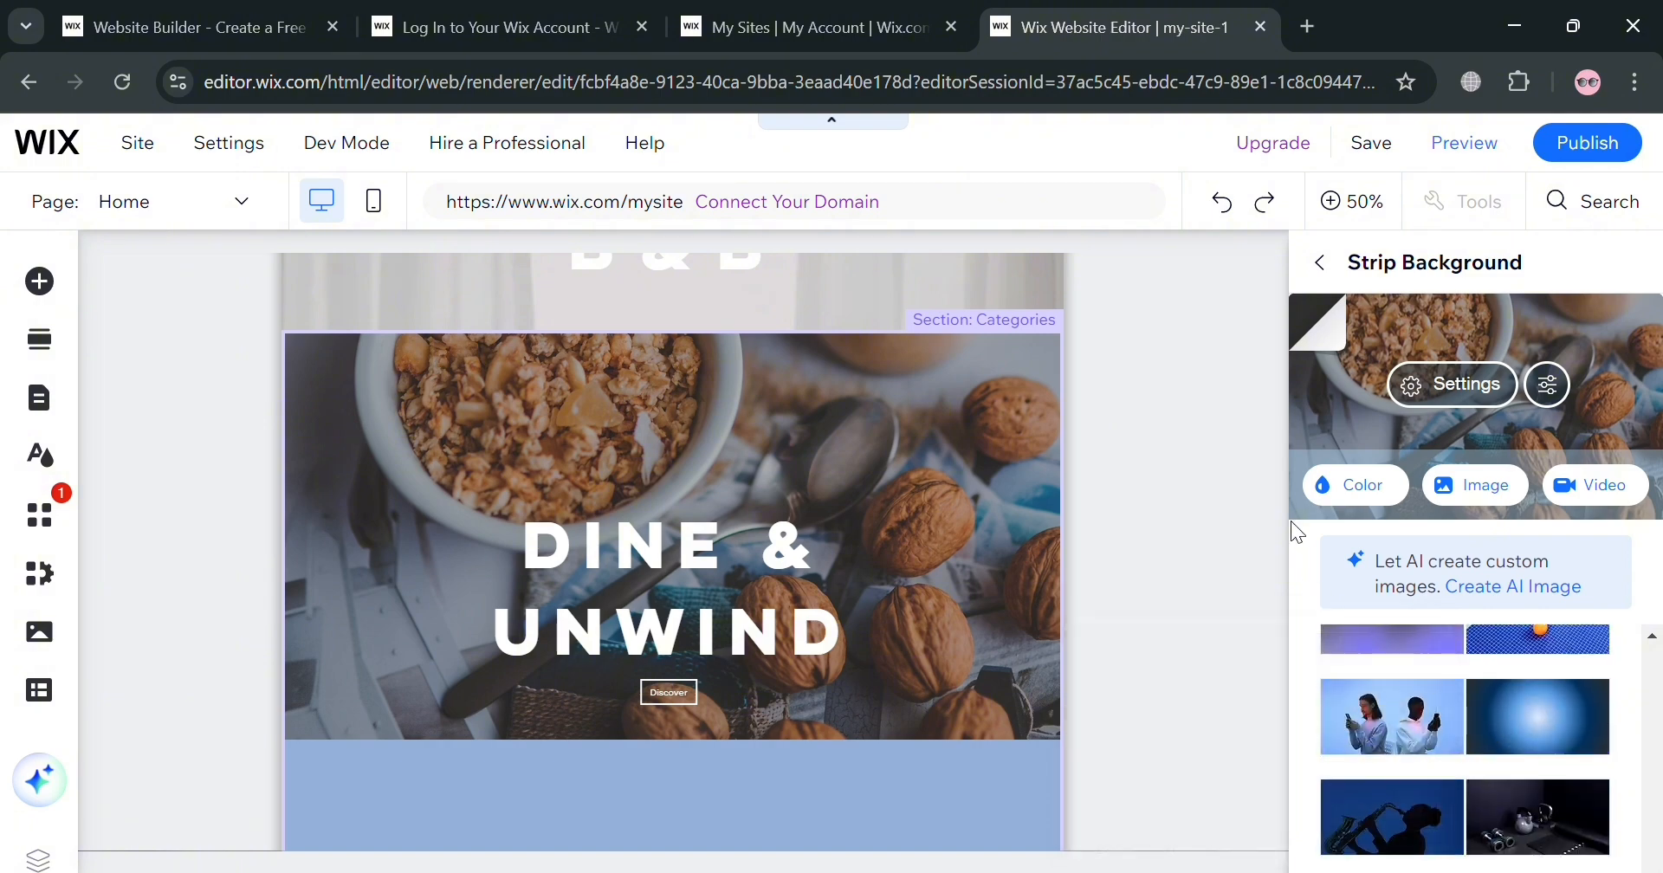
left_click(1320, 263)
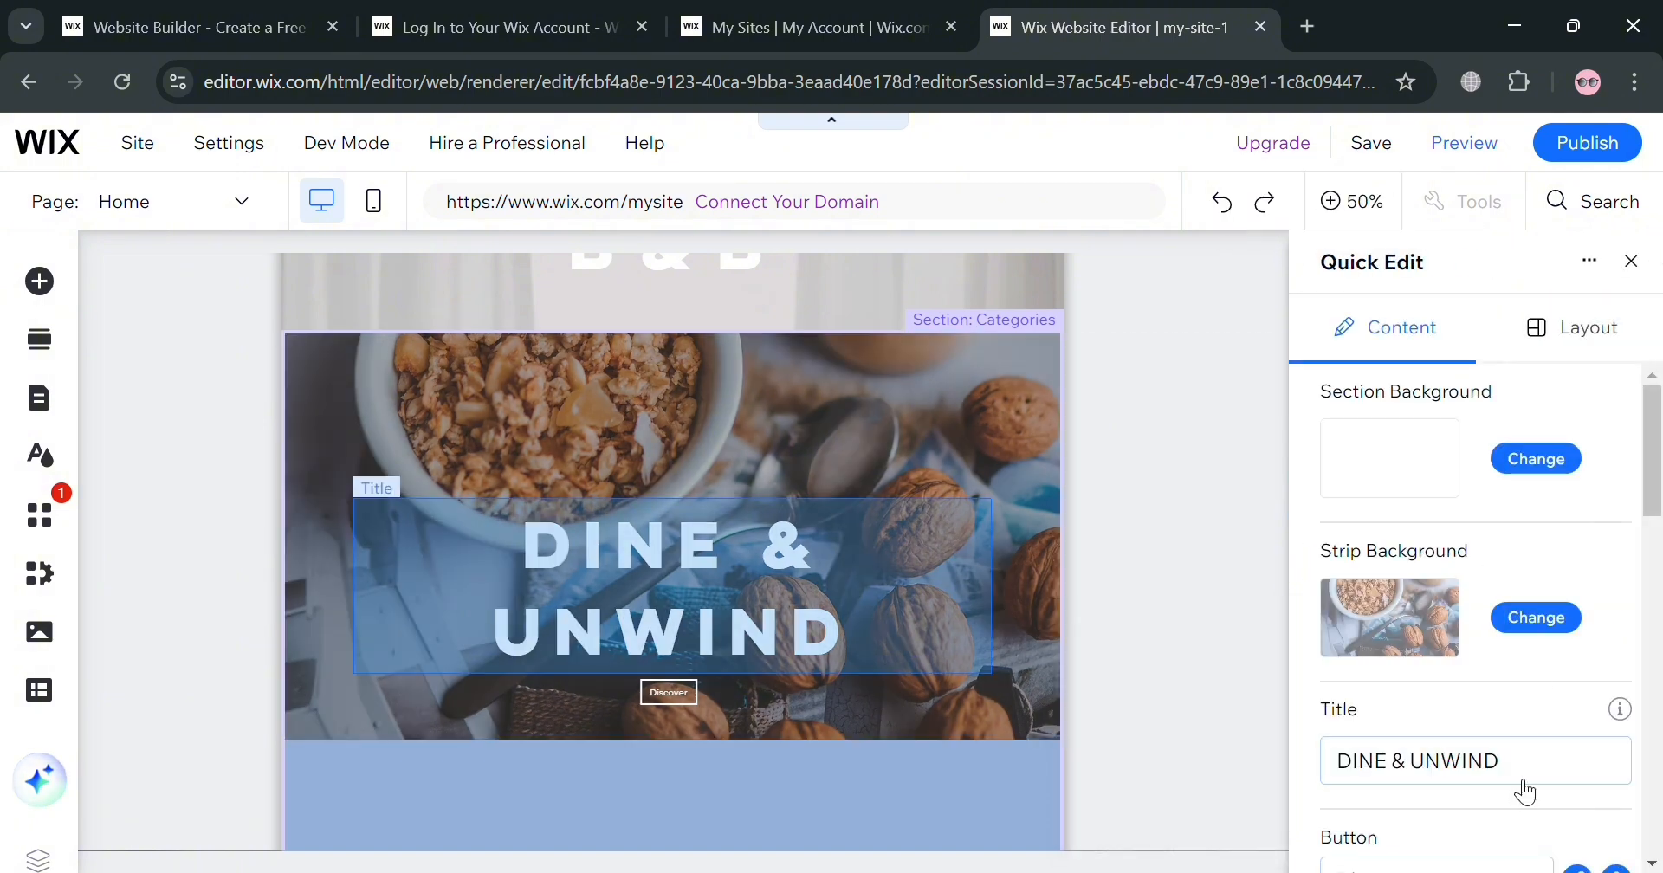
Change the Categories section's "DINE & UNWIND" title to "RELAX & UNWIND" in italics and close Quick Edit.
scroll(1193, 708, "down", 3)
scroll(1521, 710, "down", 3)
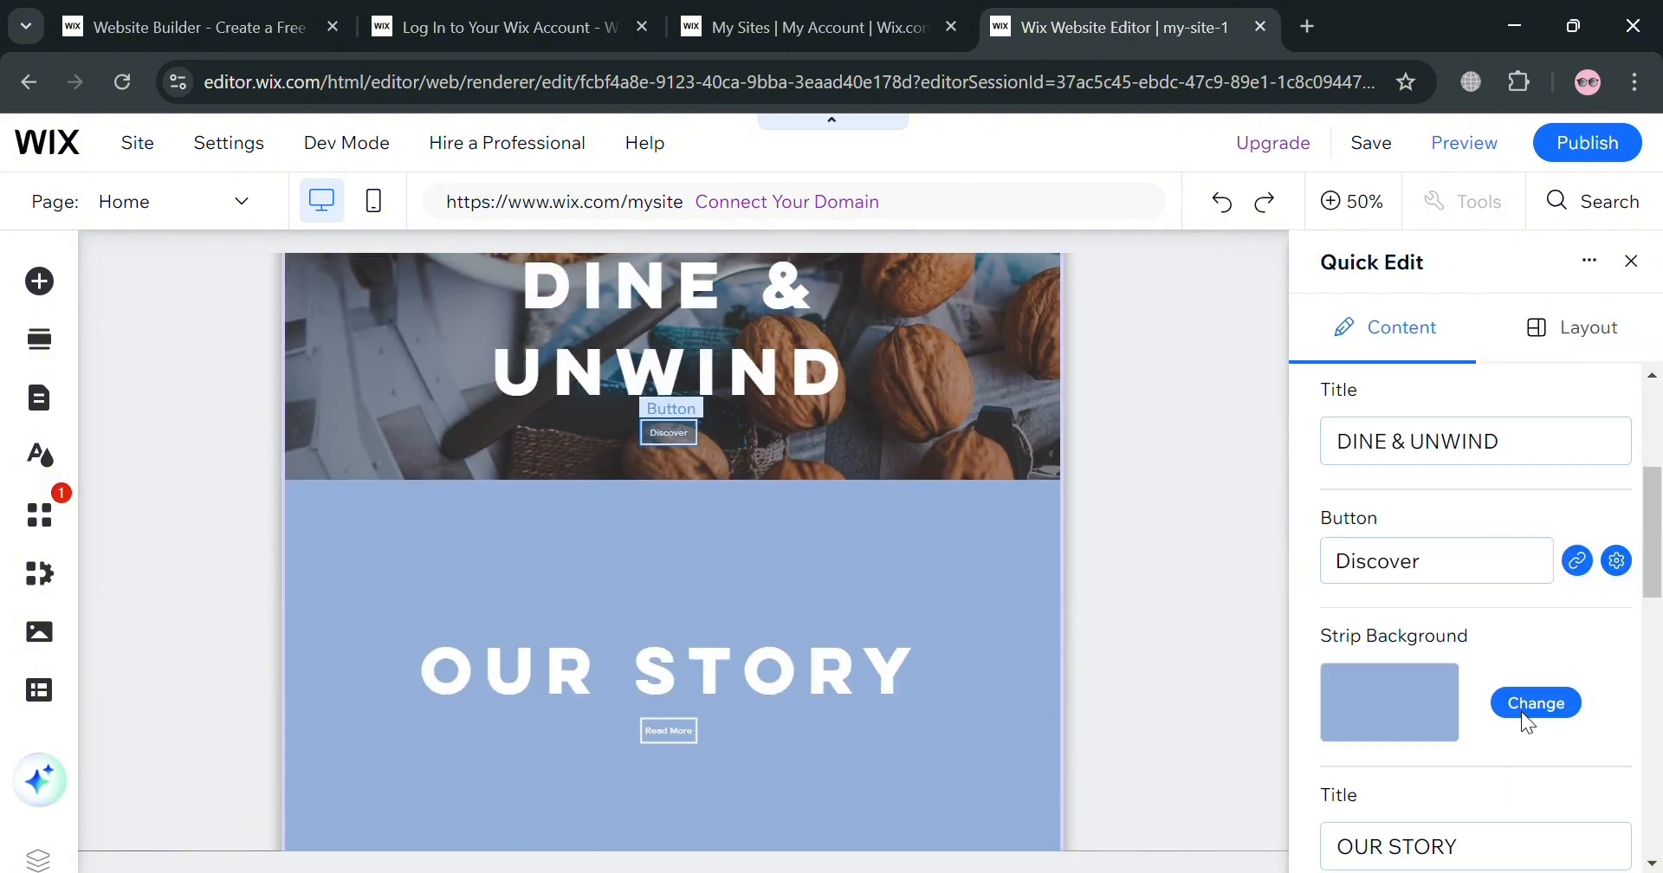
scroll(1521, 710, "up", 3)
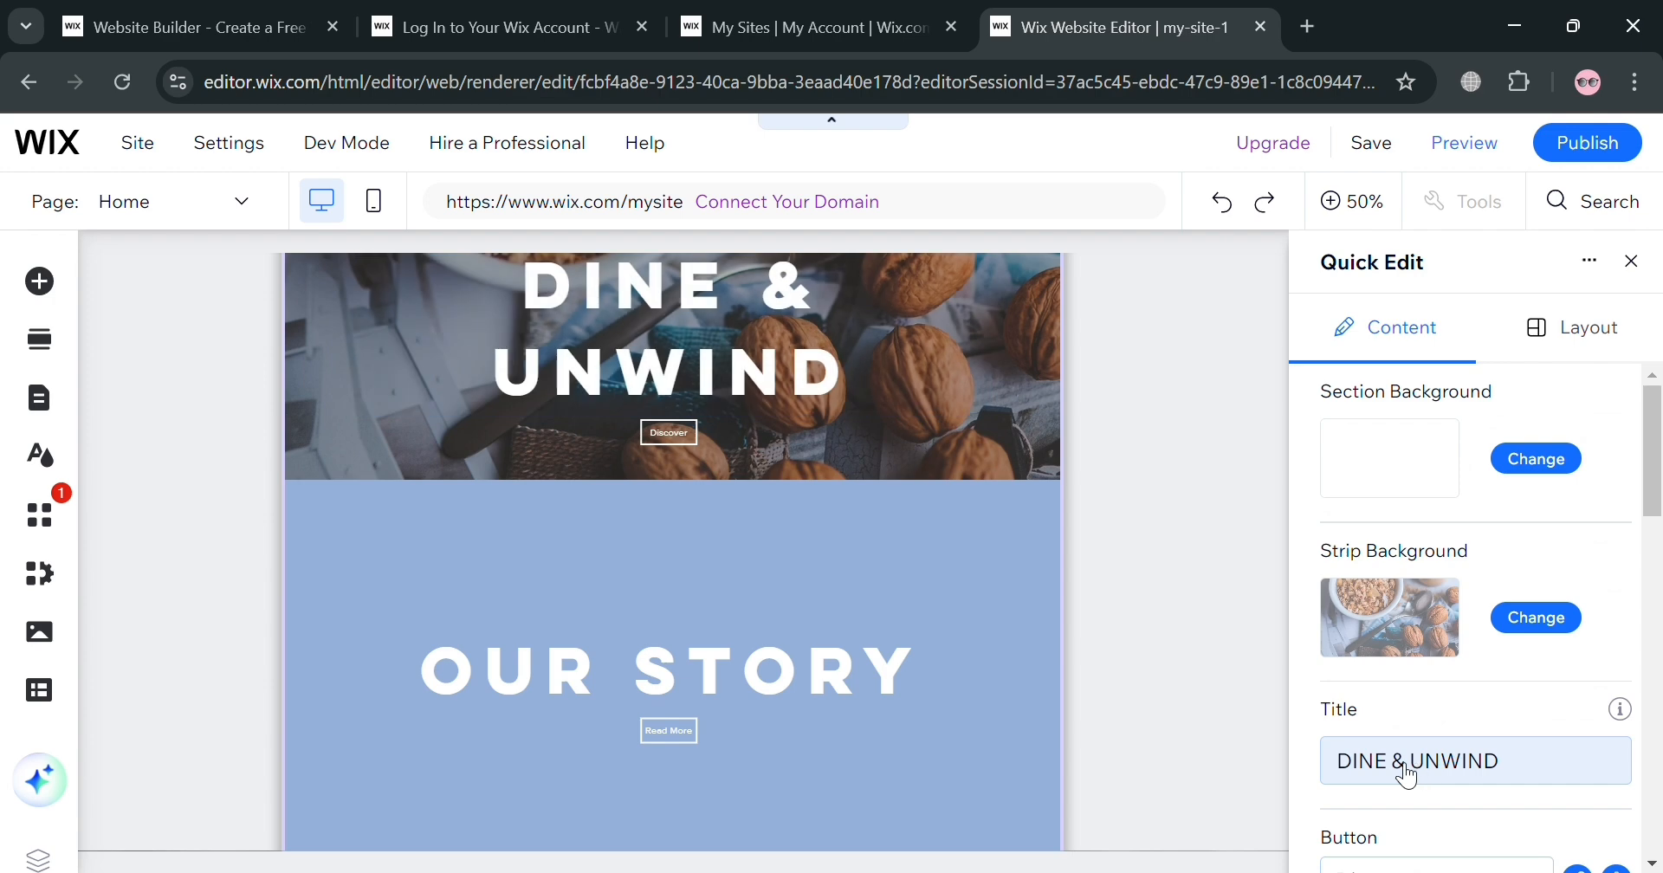
left_click(1415, 767)
left_click(1401, 762)
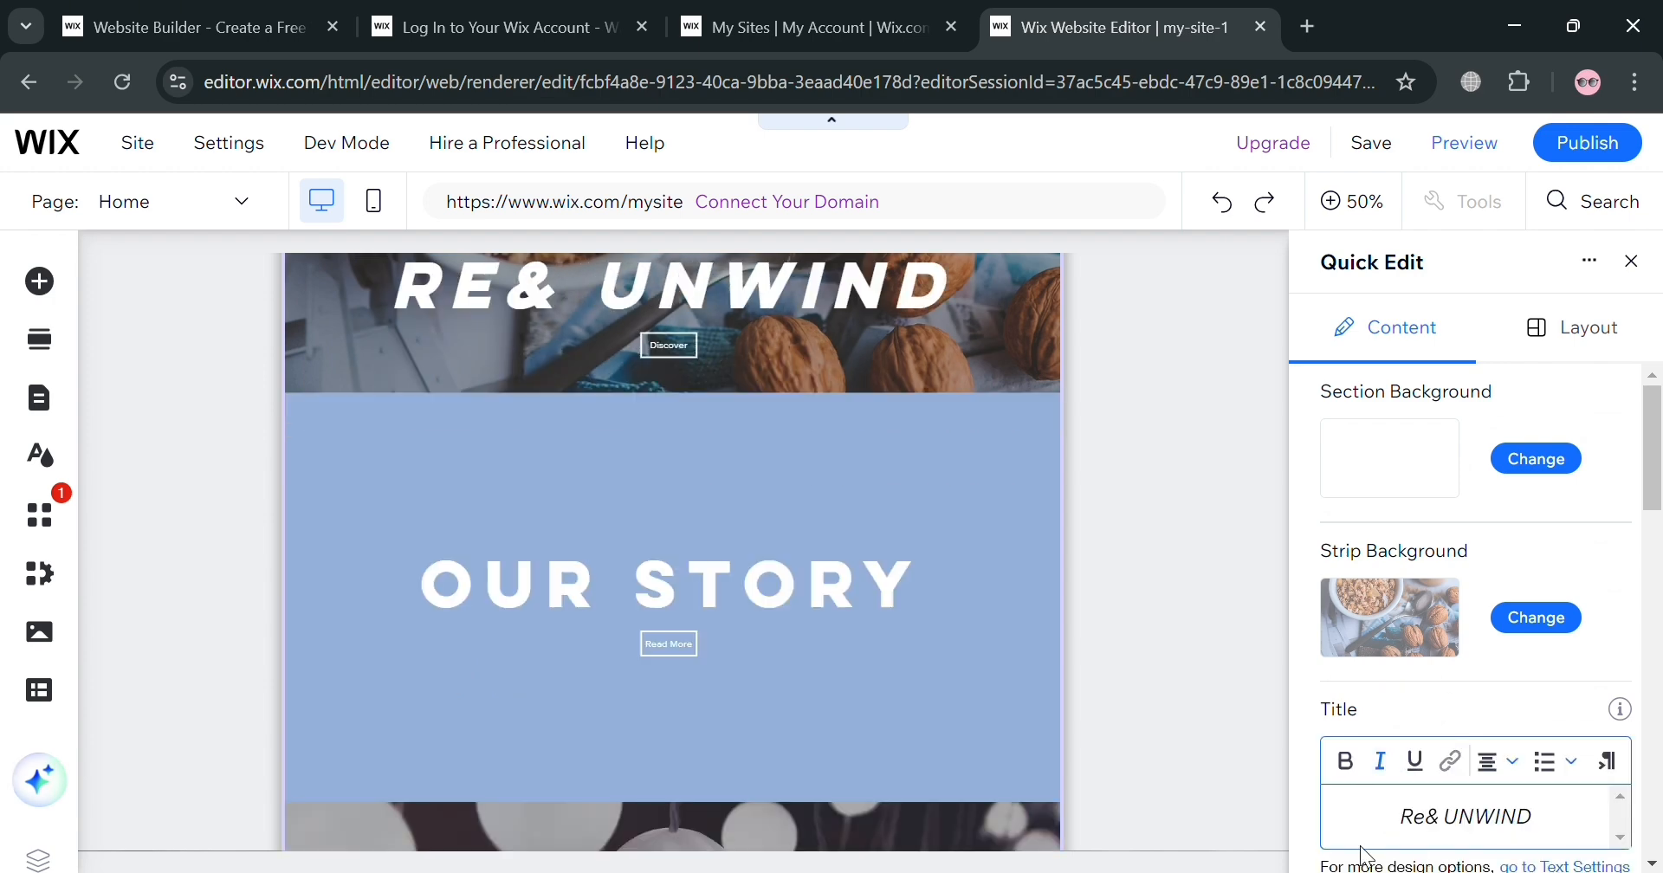
key("BackSpace")
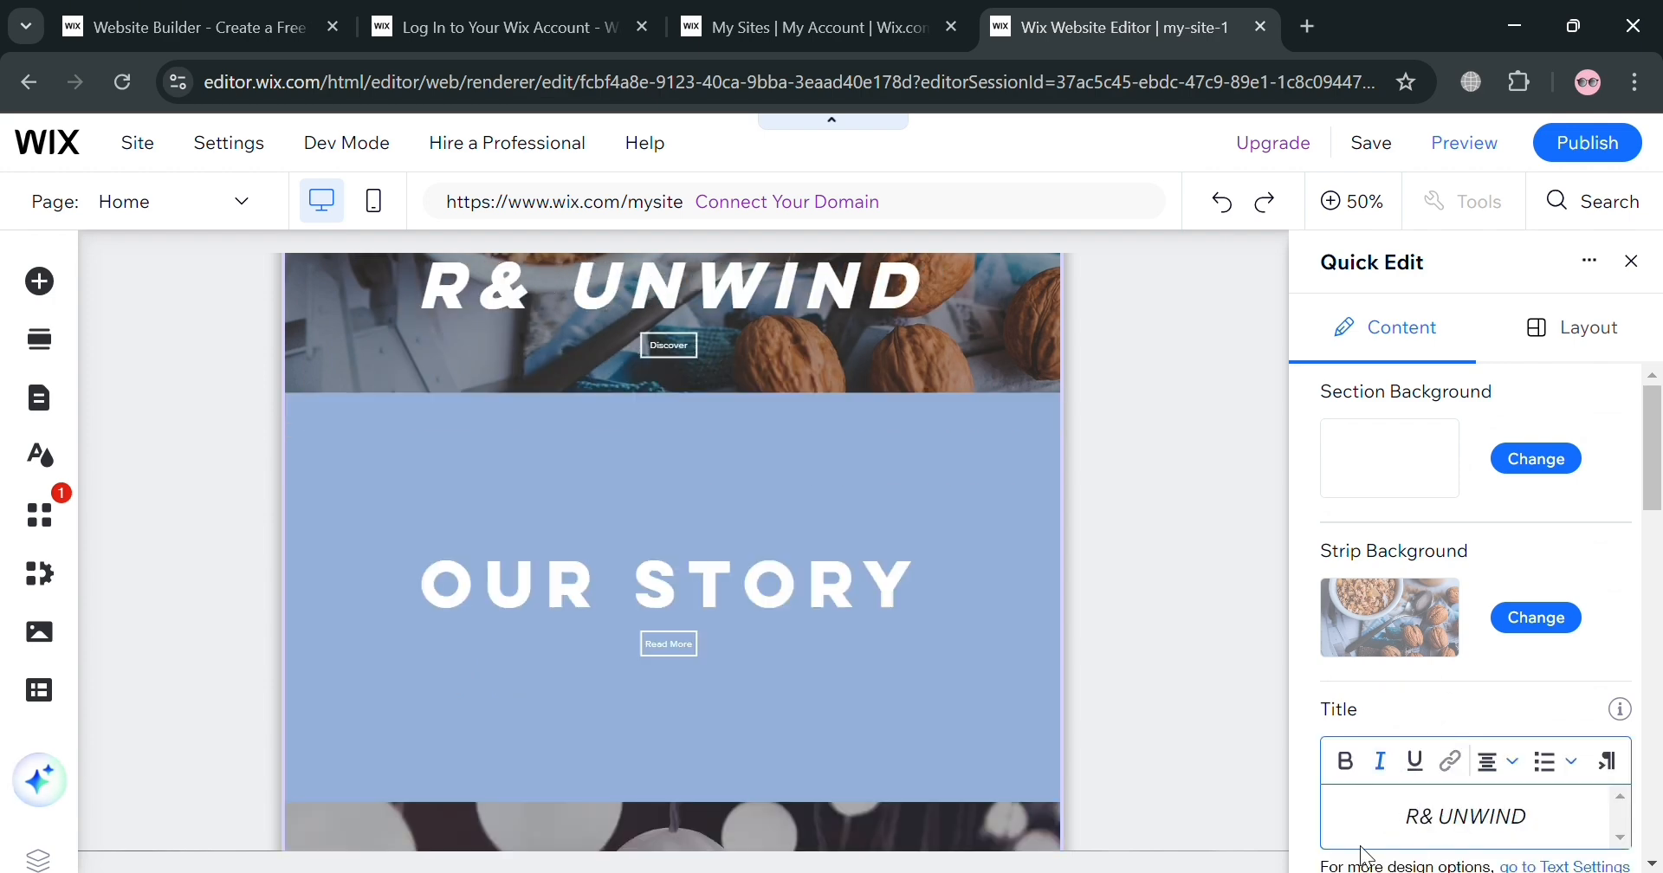
type("ELAX")
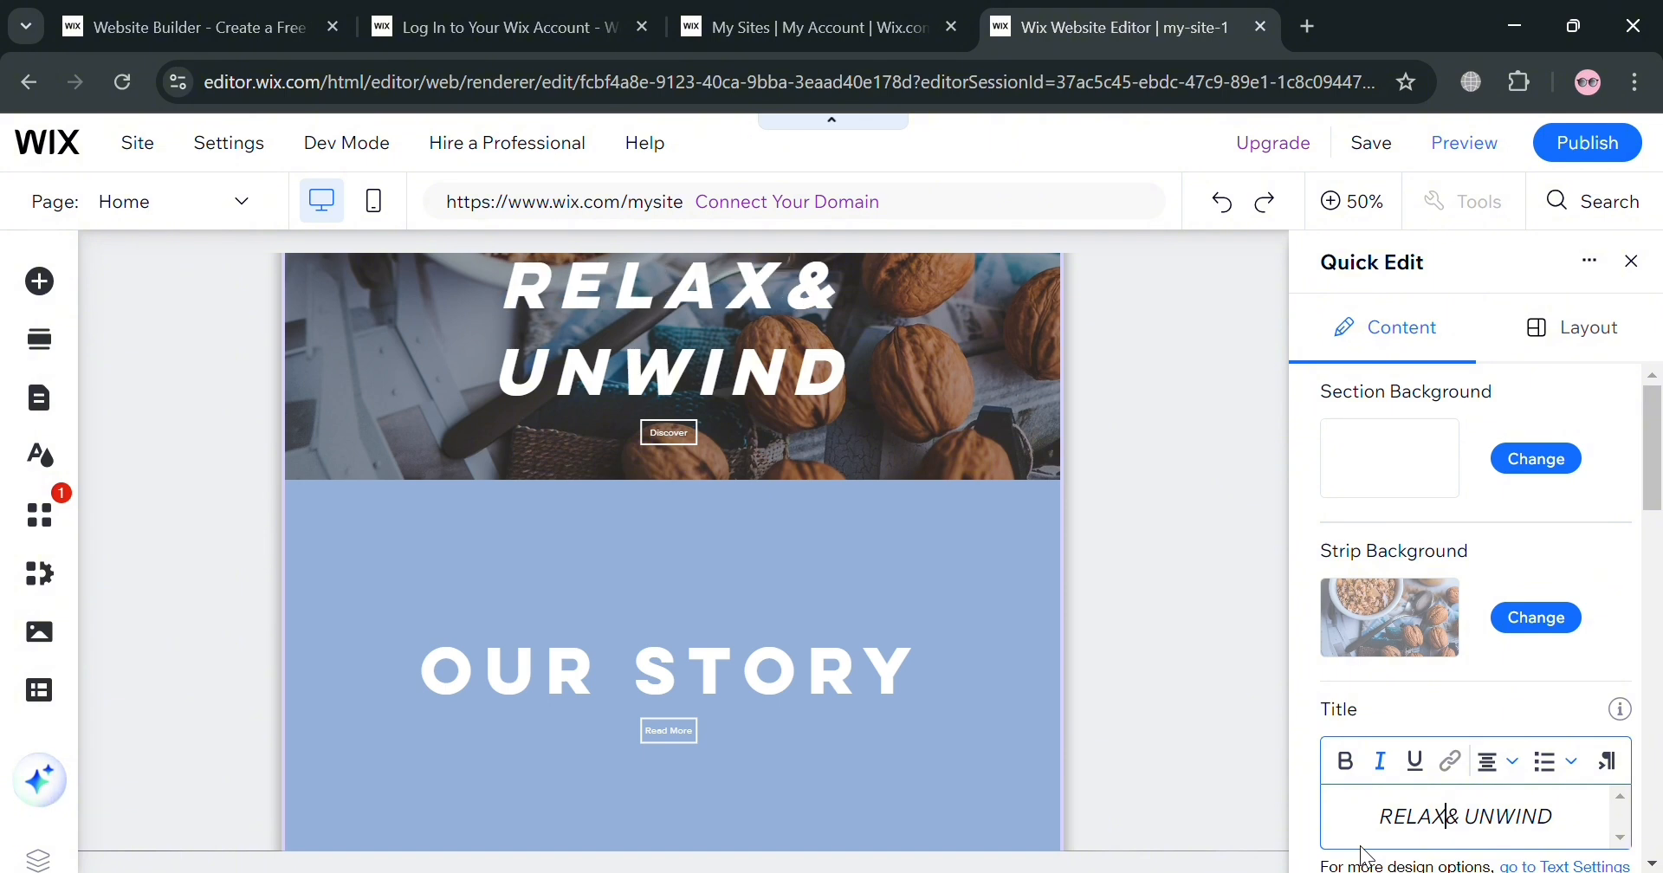
left_click(1187, 536)
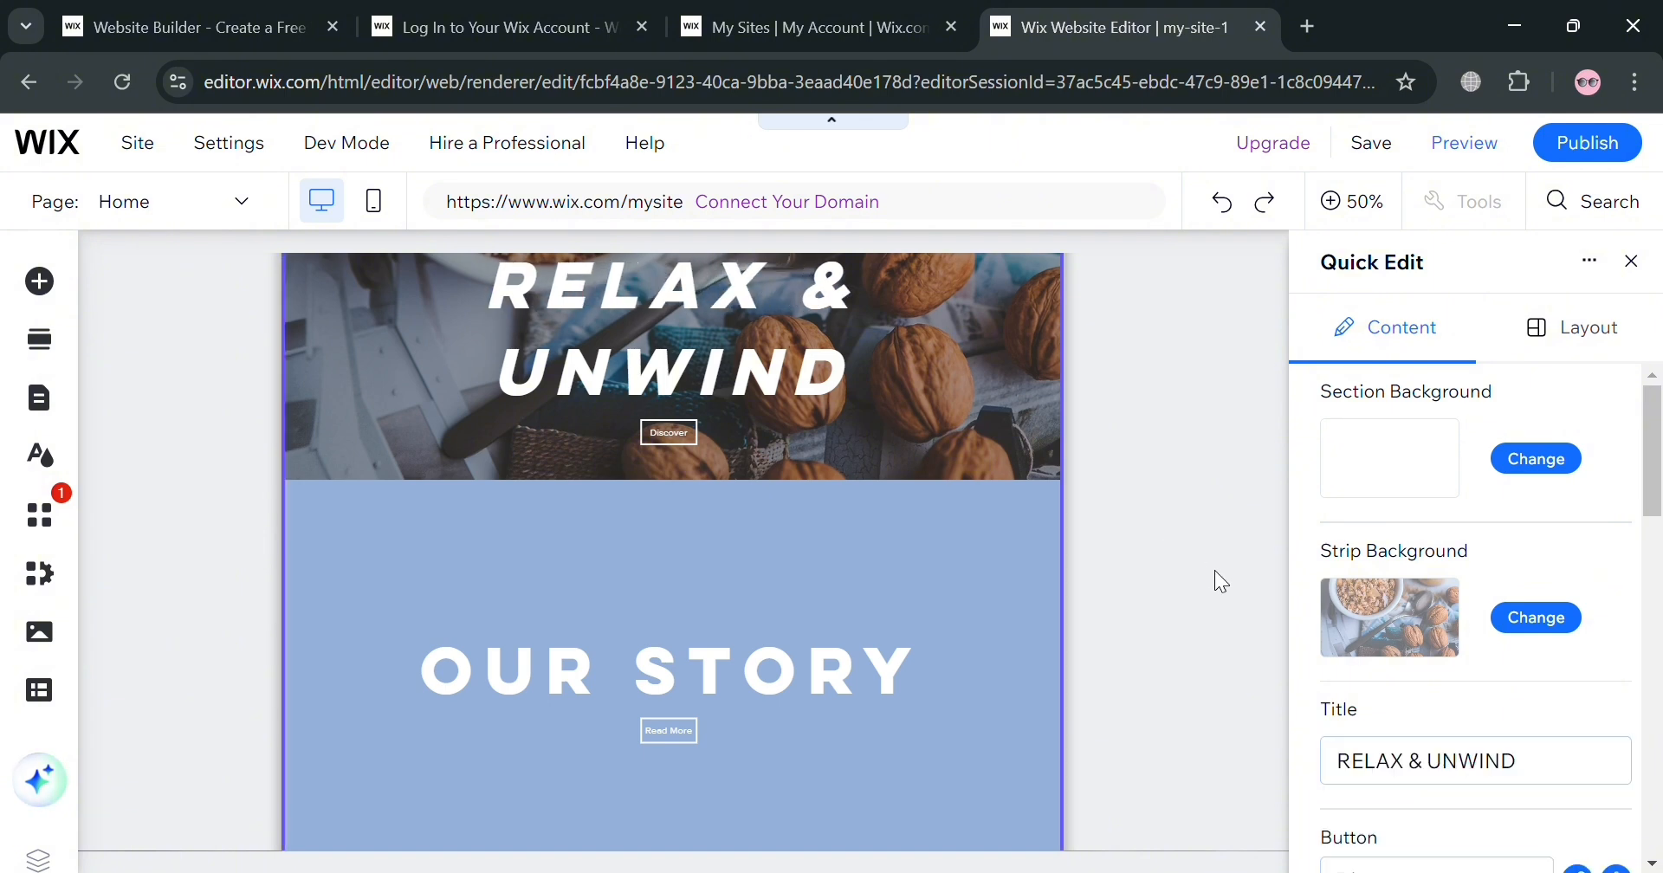
scroll(1555, 524, "down", 5)
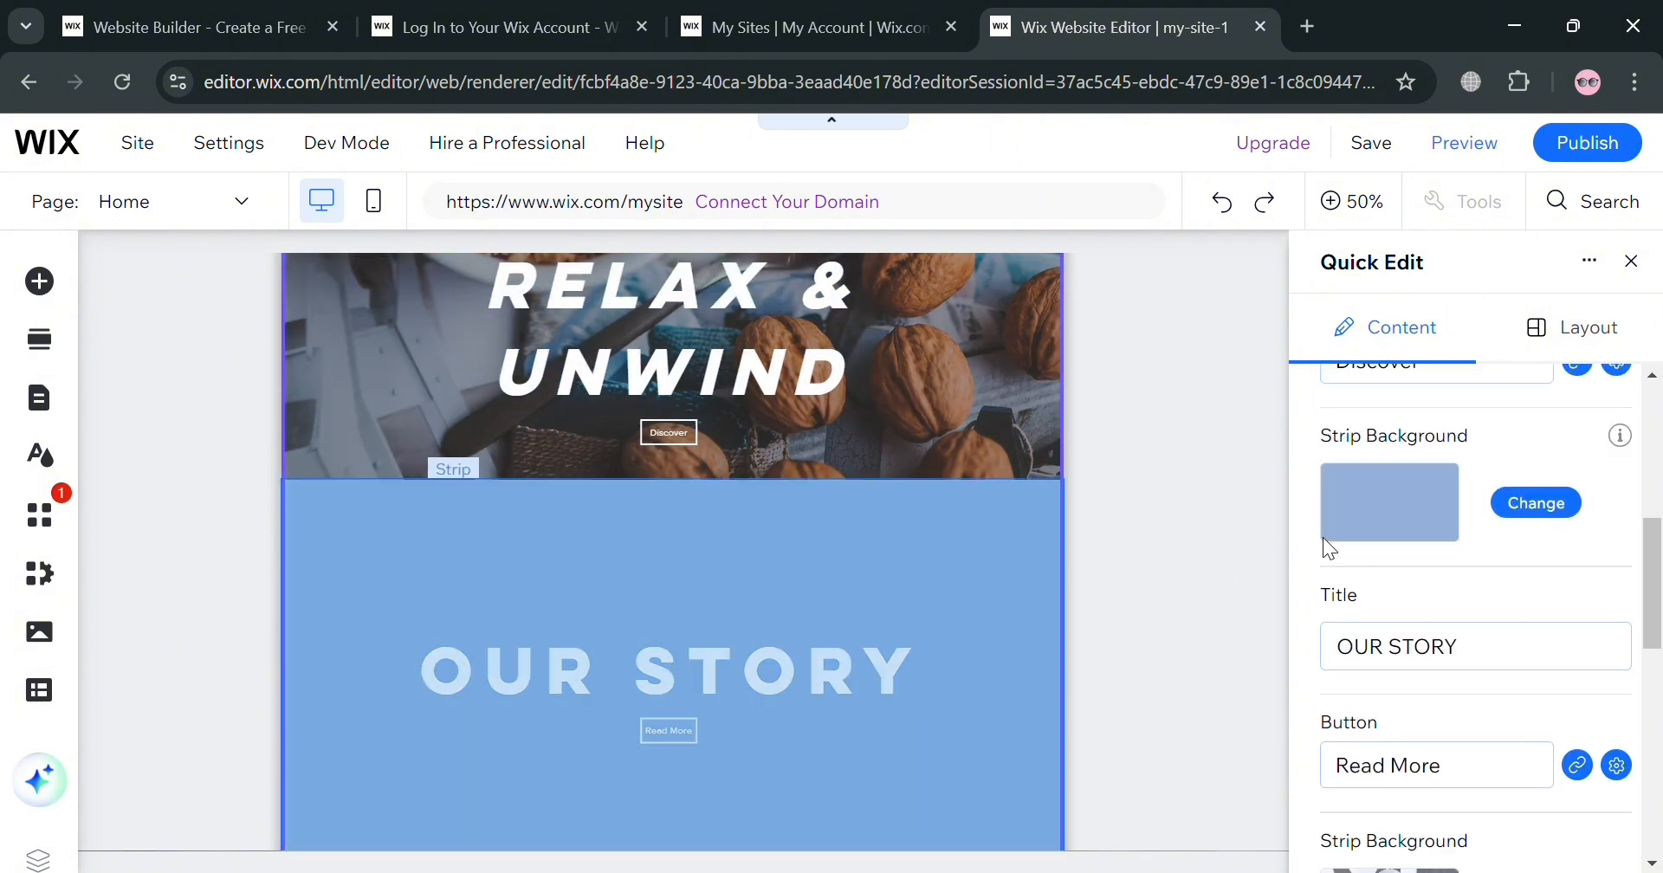
scroll(861, 745, "down", 5)
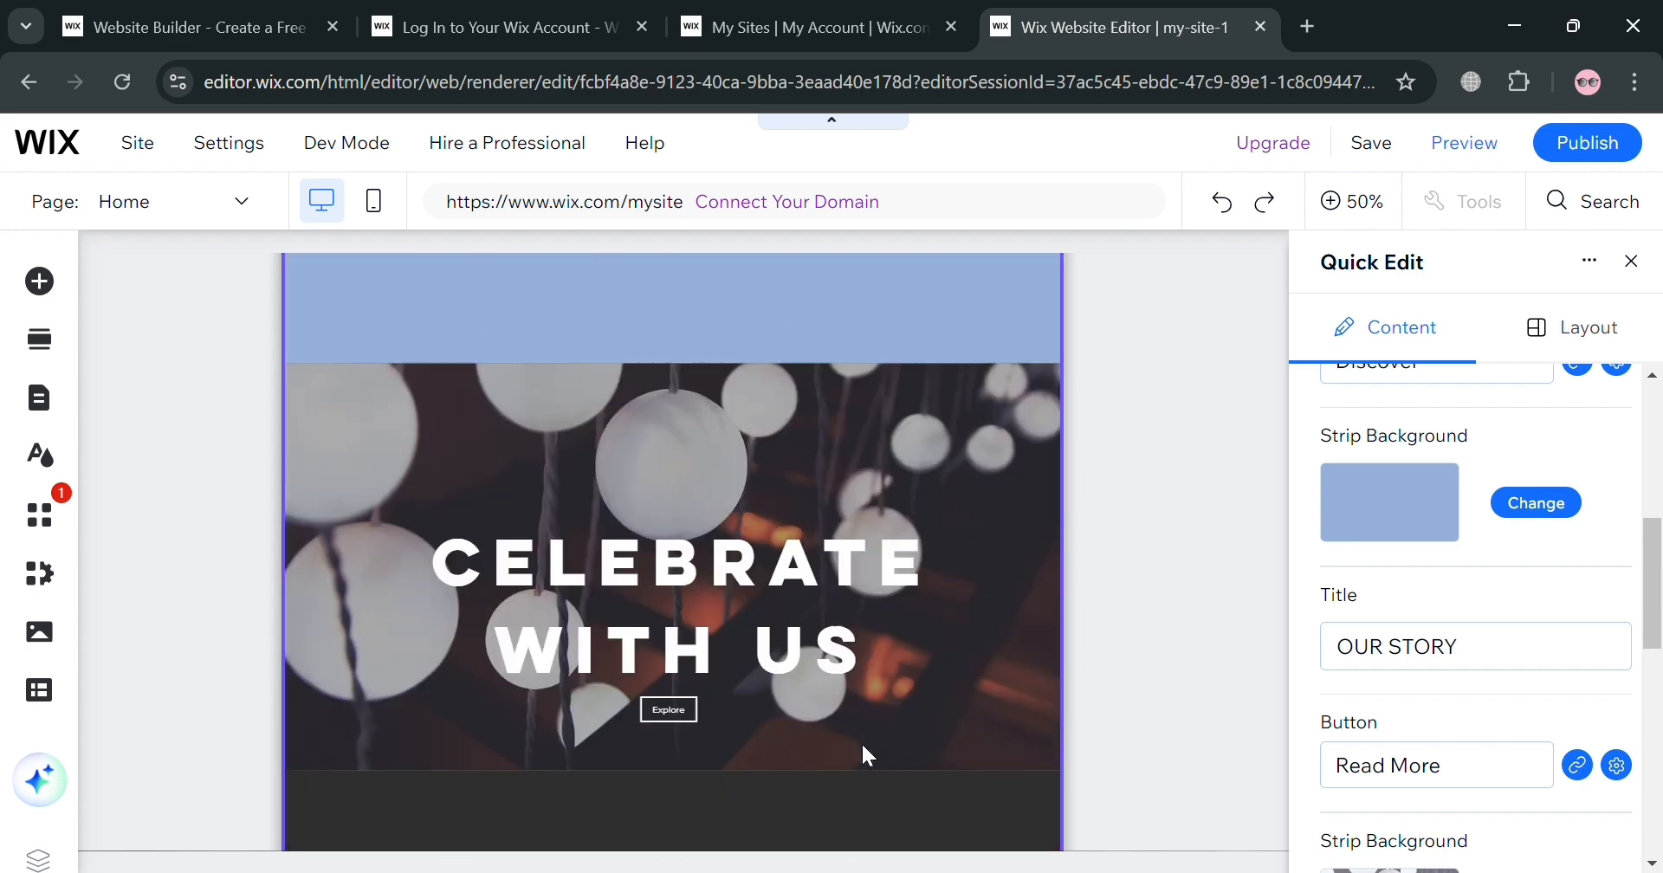
left_click(1631, 260)
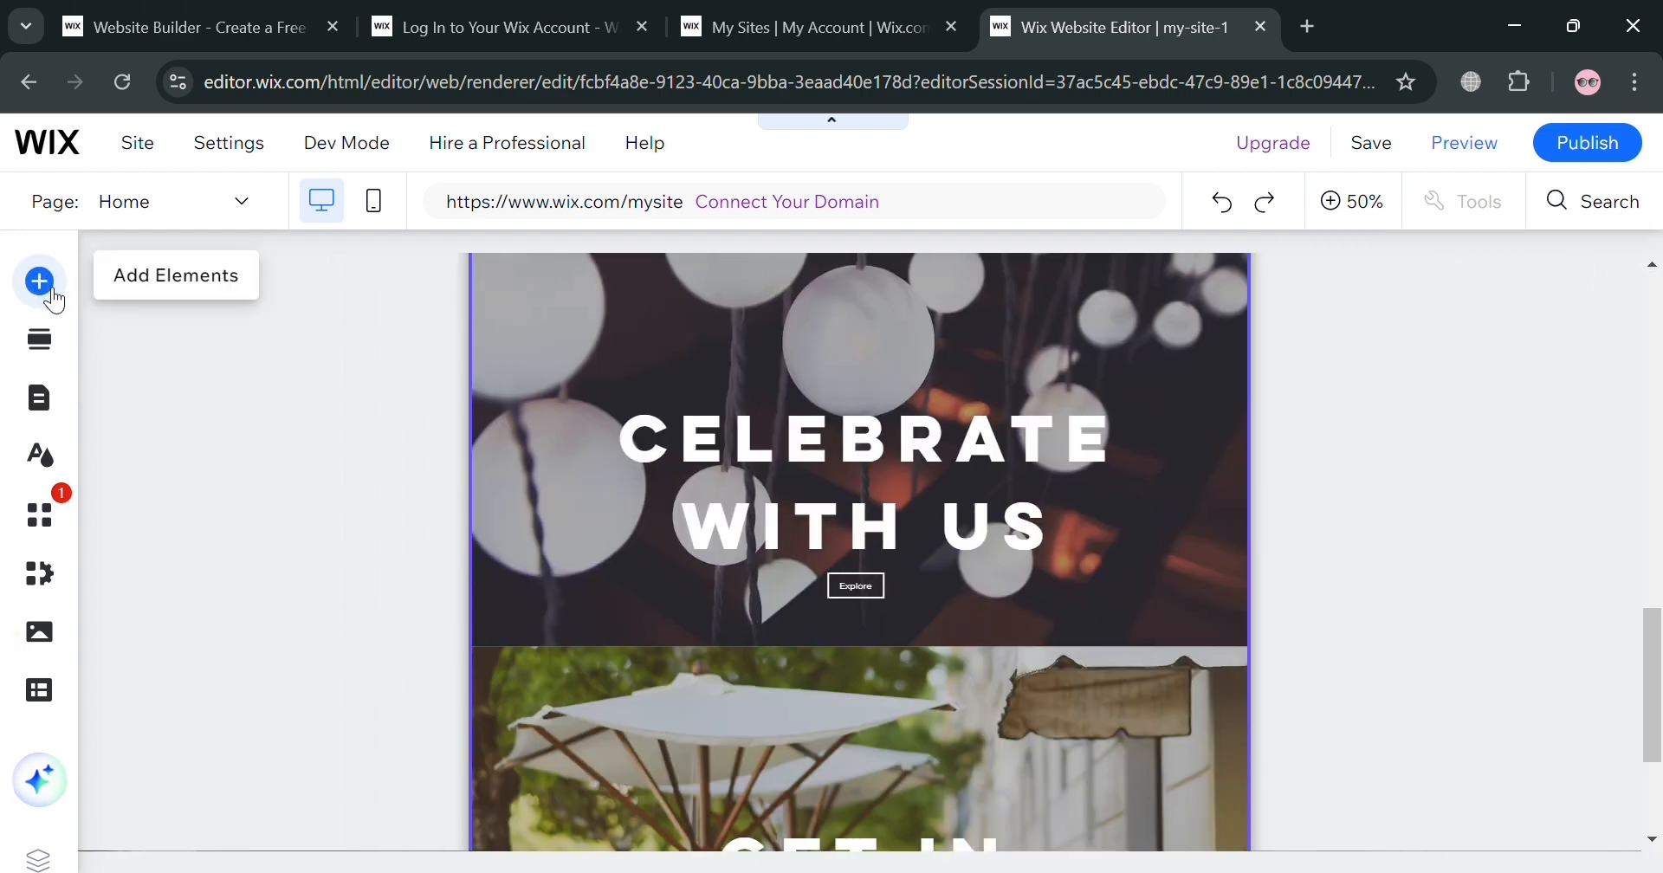
Browse the available element categories, including Social, and the section categories that can be added to the page.
left_click(40, 282)
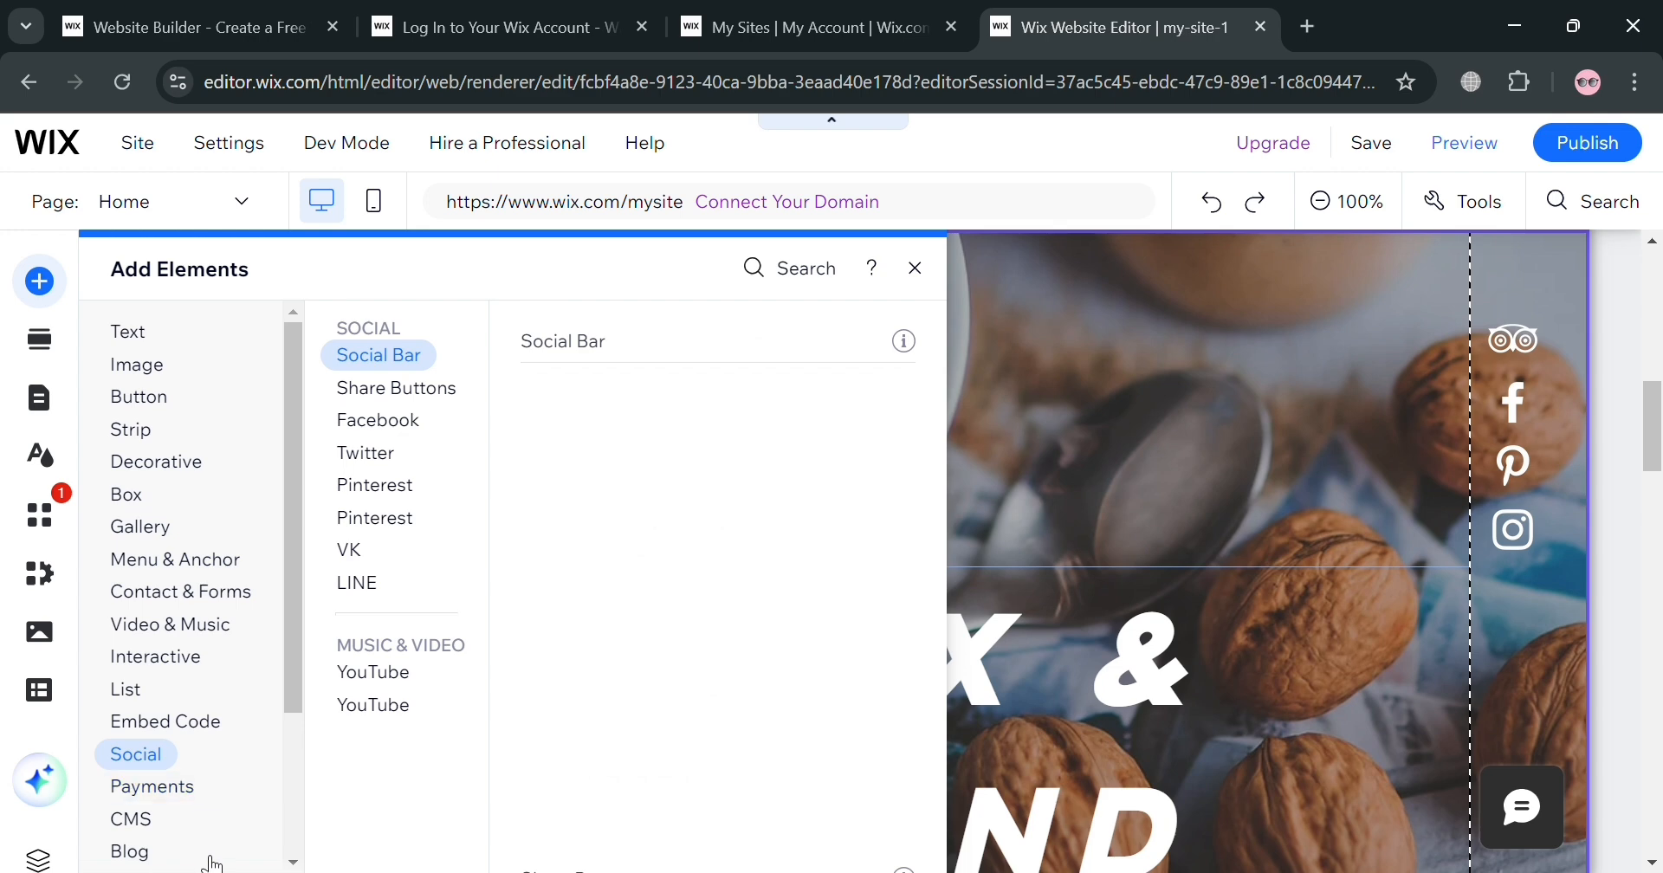
left_click(46, 358)
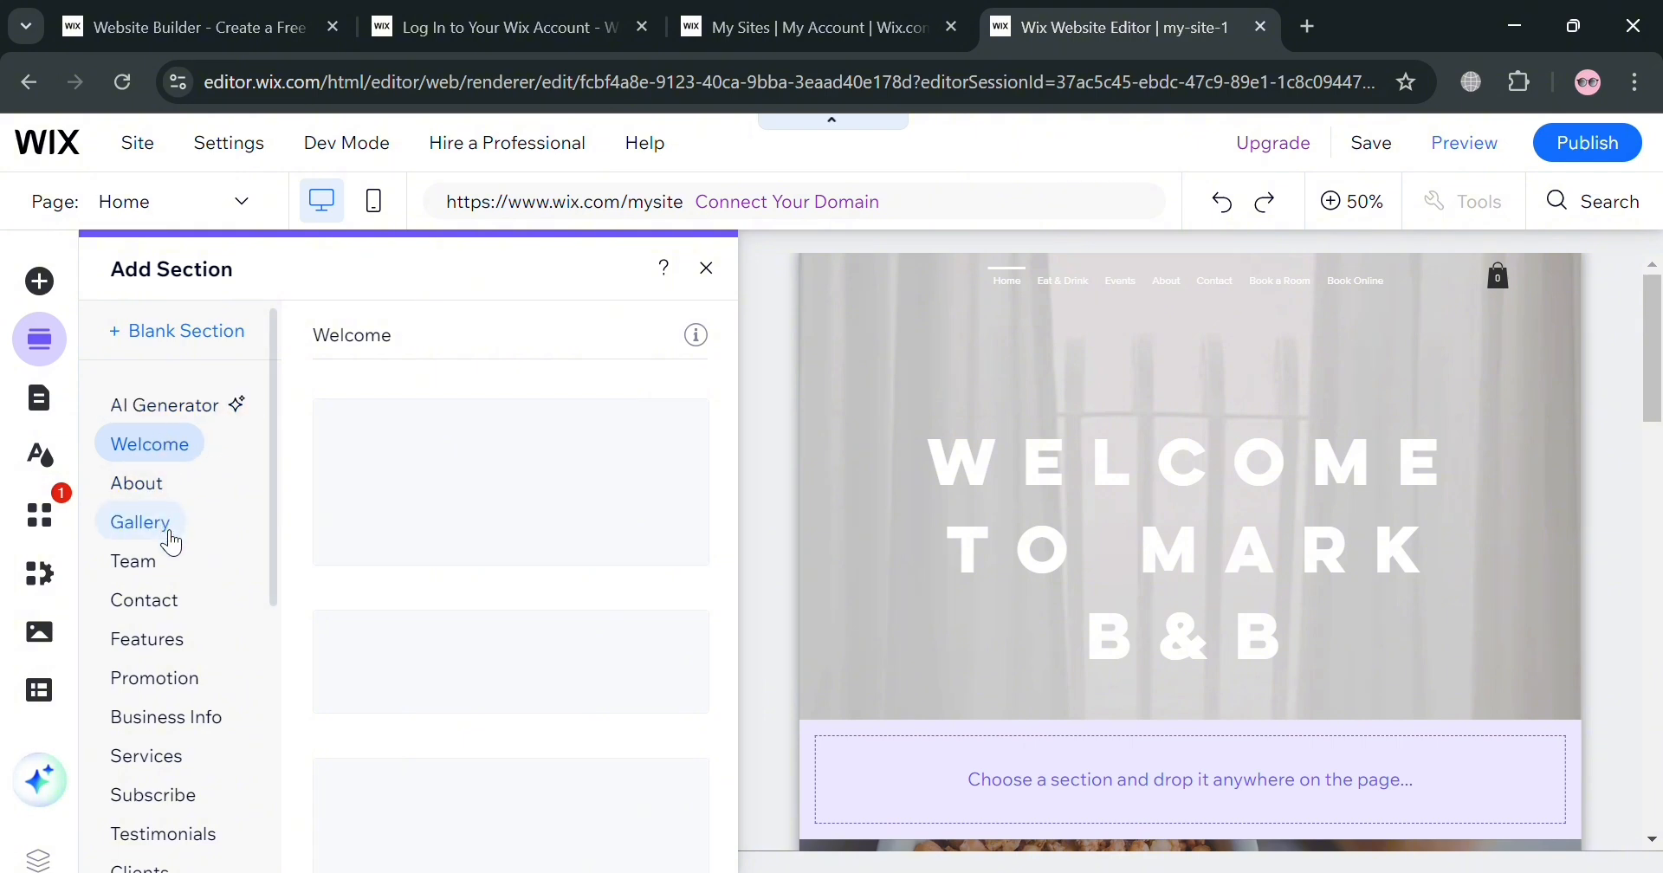
scroll(199, 745, "down", 3)
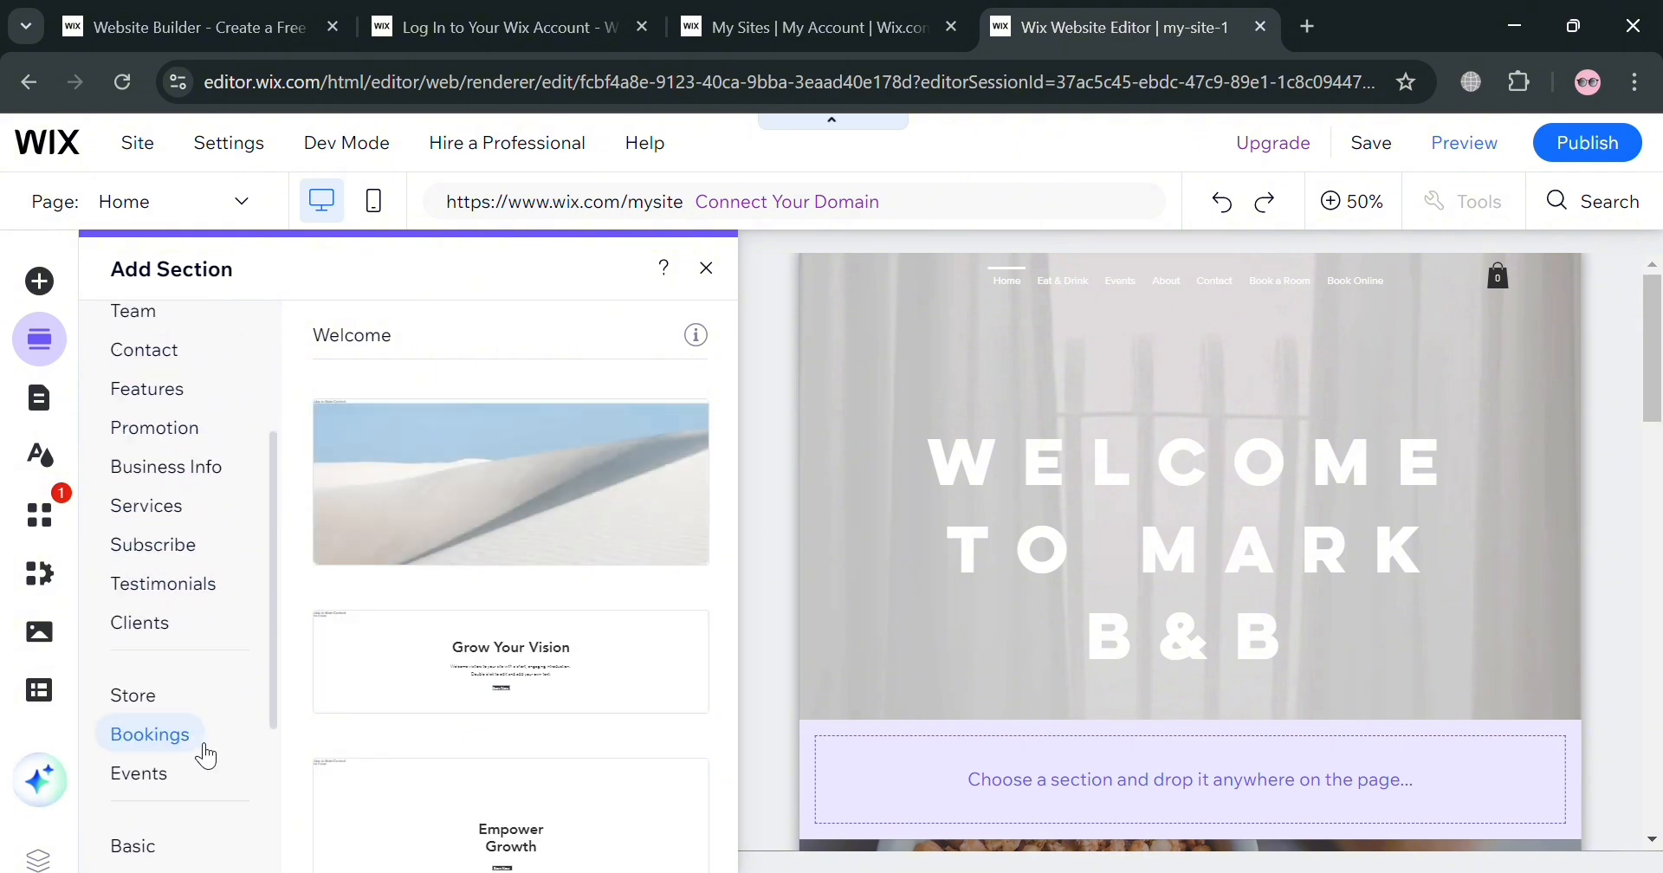
scroll(191, 693, "down", 2)
scroll(139, 701, "down", 1)
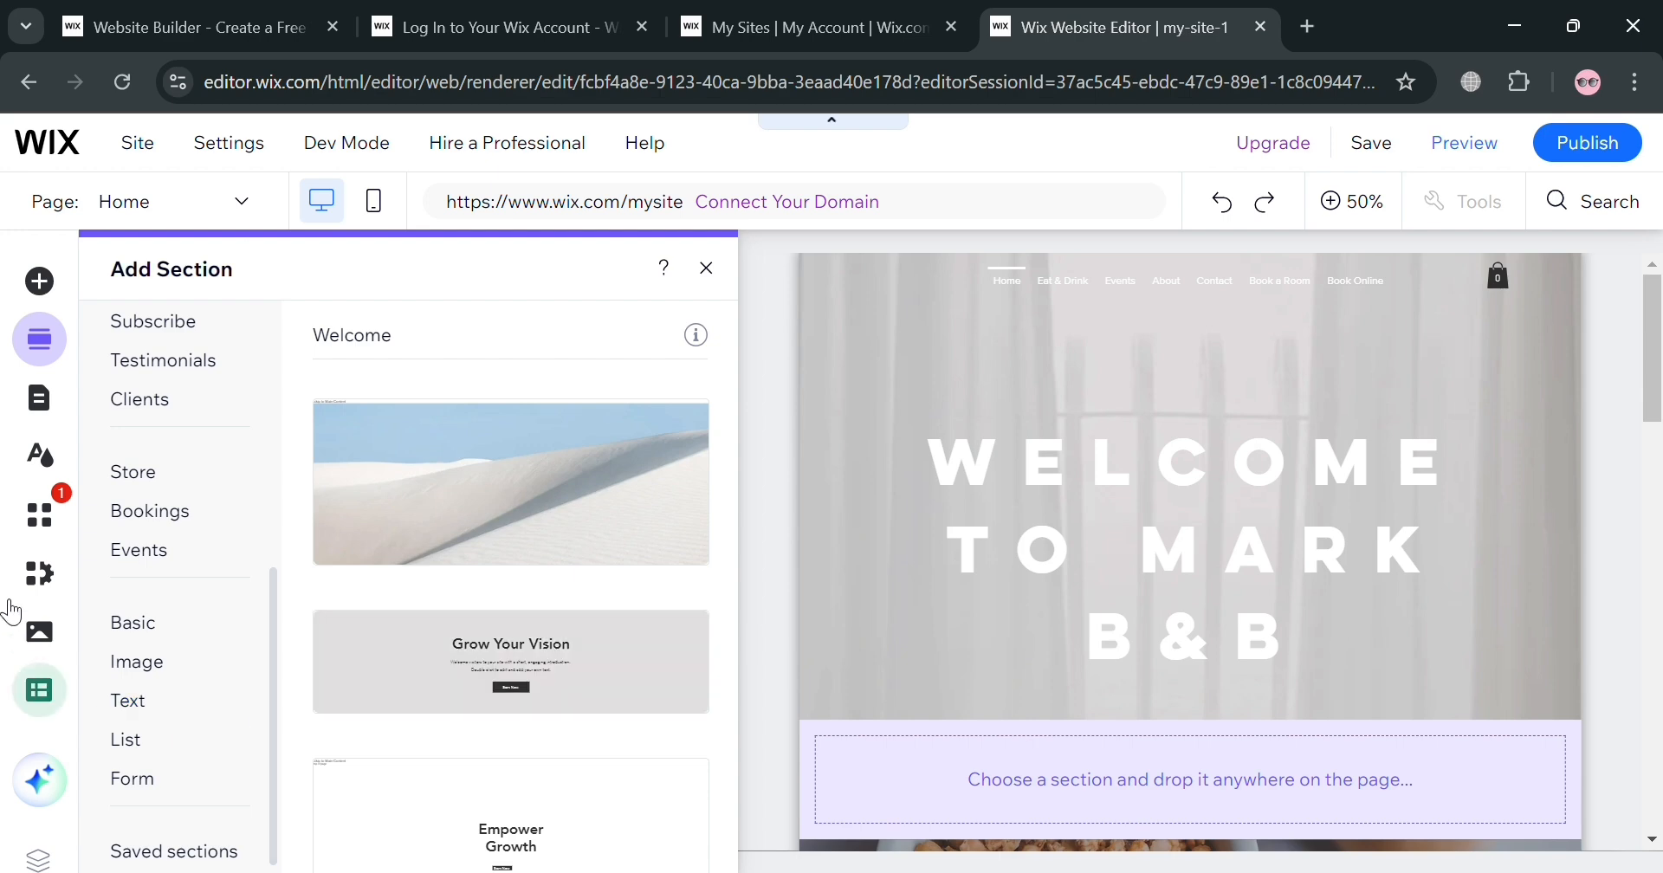
Move the Events page above Eat & Drink in the site menu and close the page list.
left_click(50, 410)
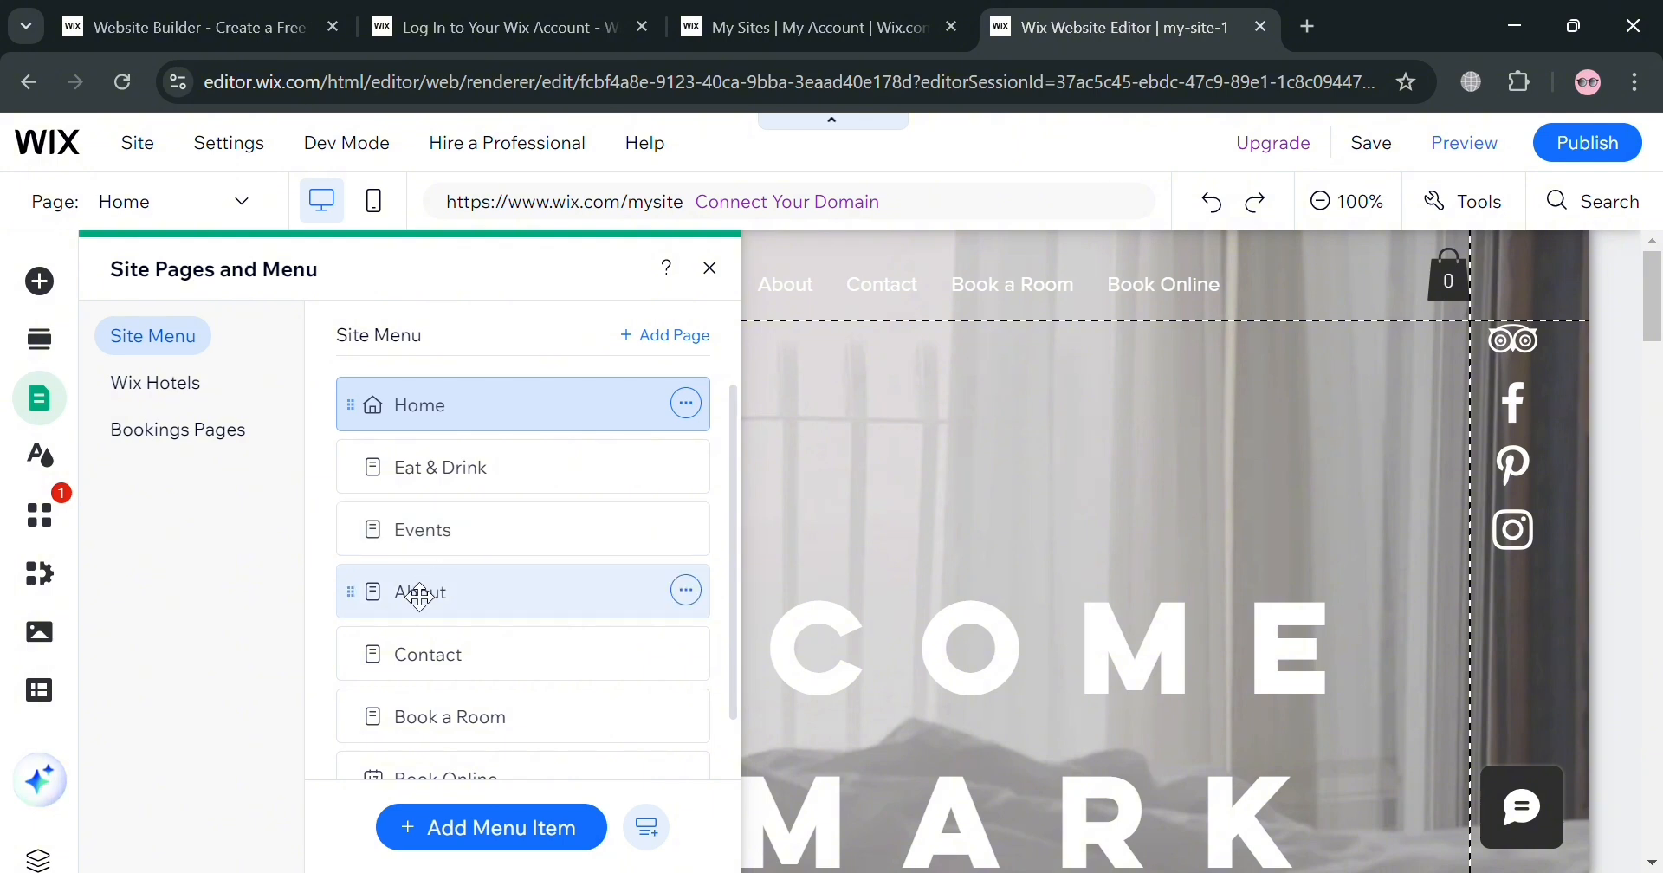
left_click_drag(367, 529, 387, 490)
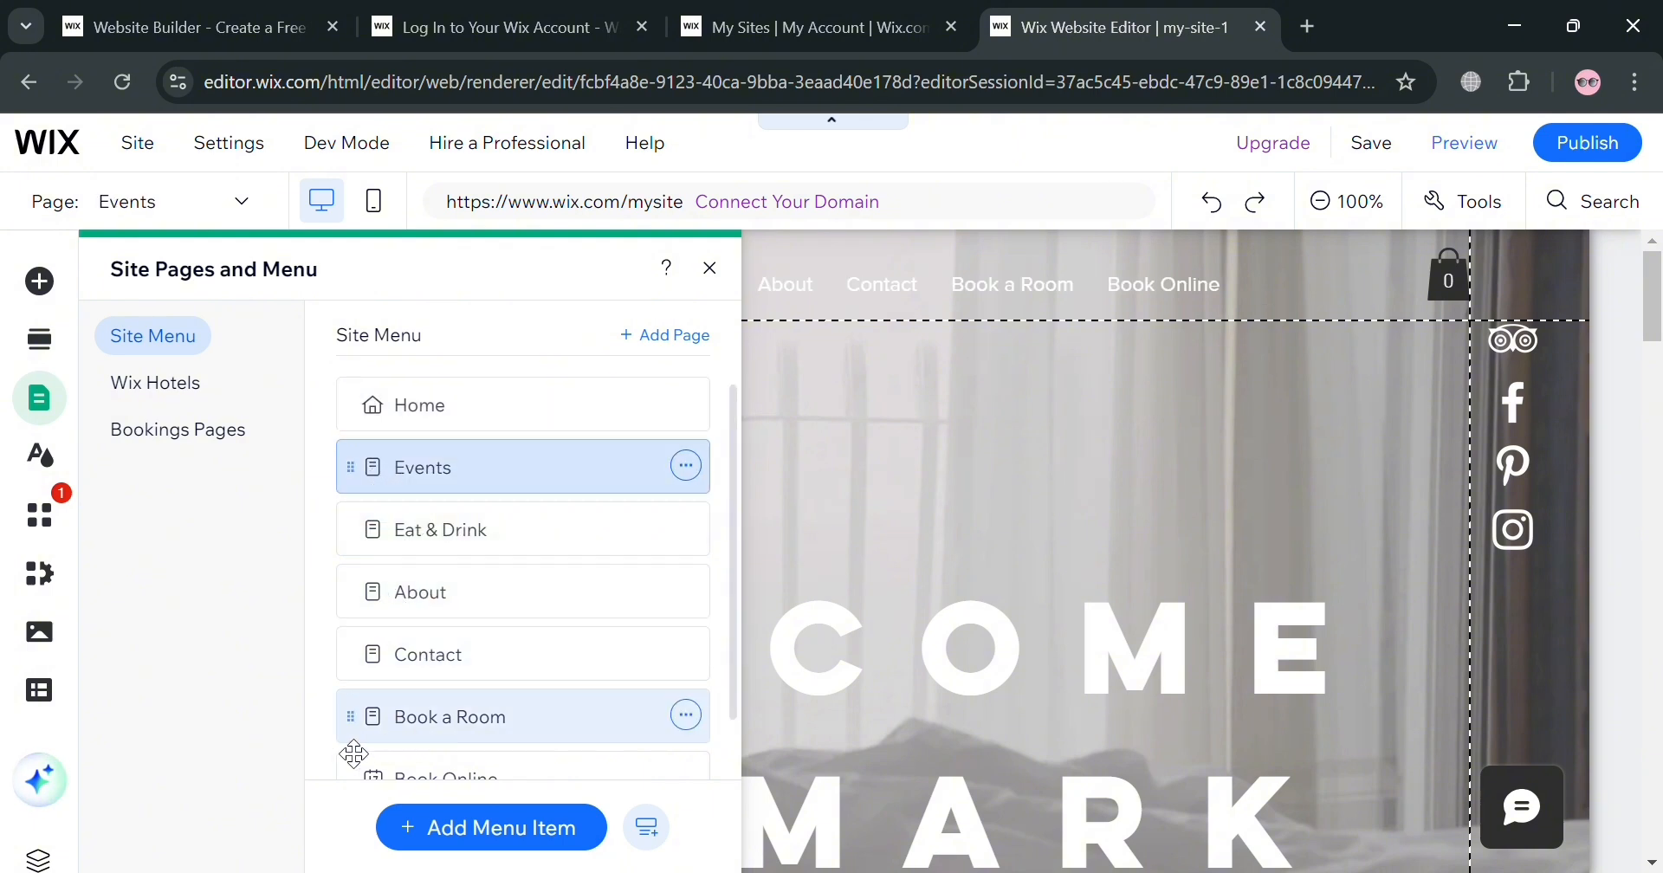
scroll(574, 697, "down", 1)
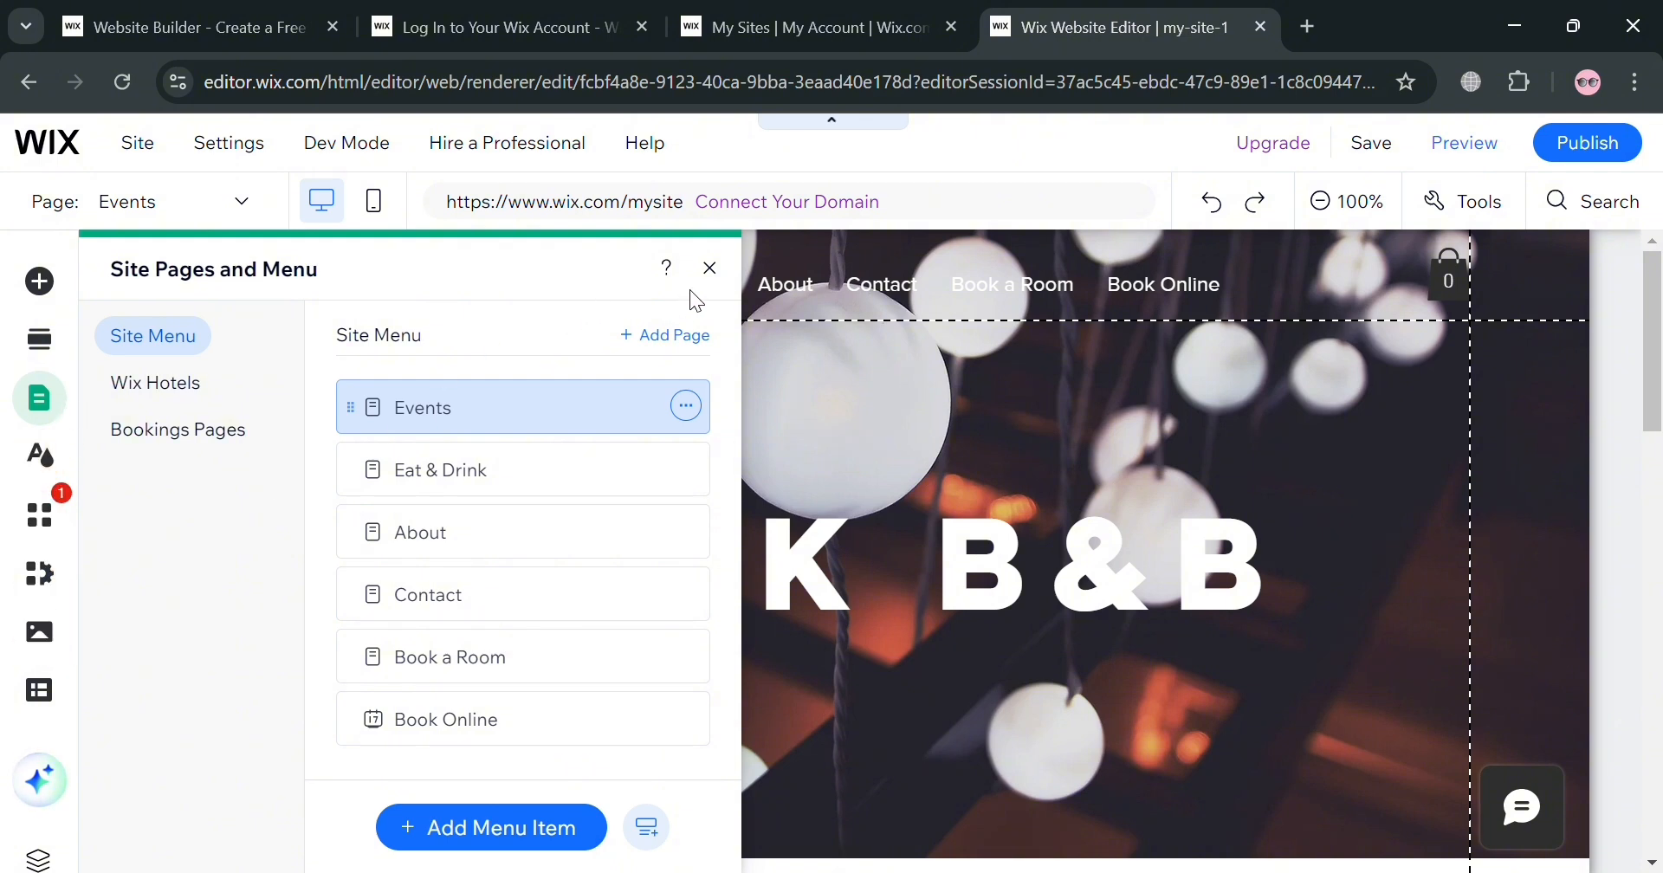
left_click(710, 268)
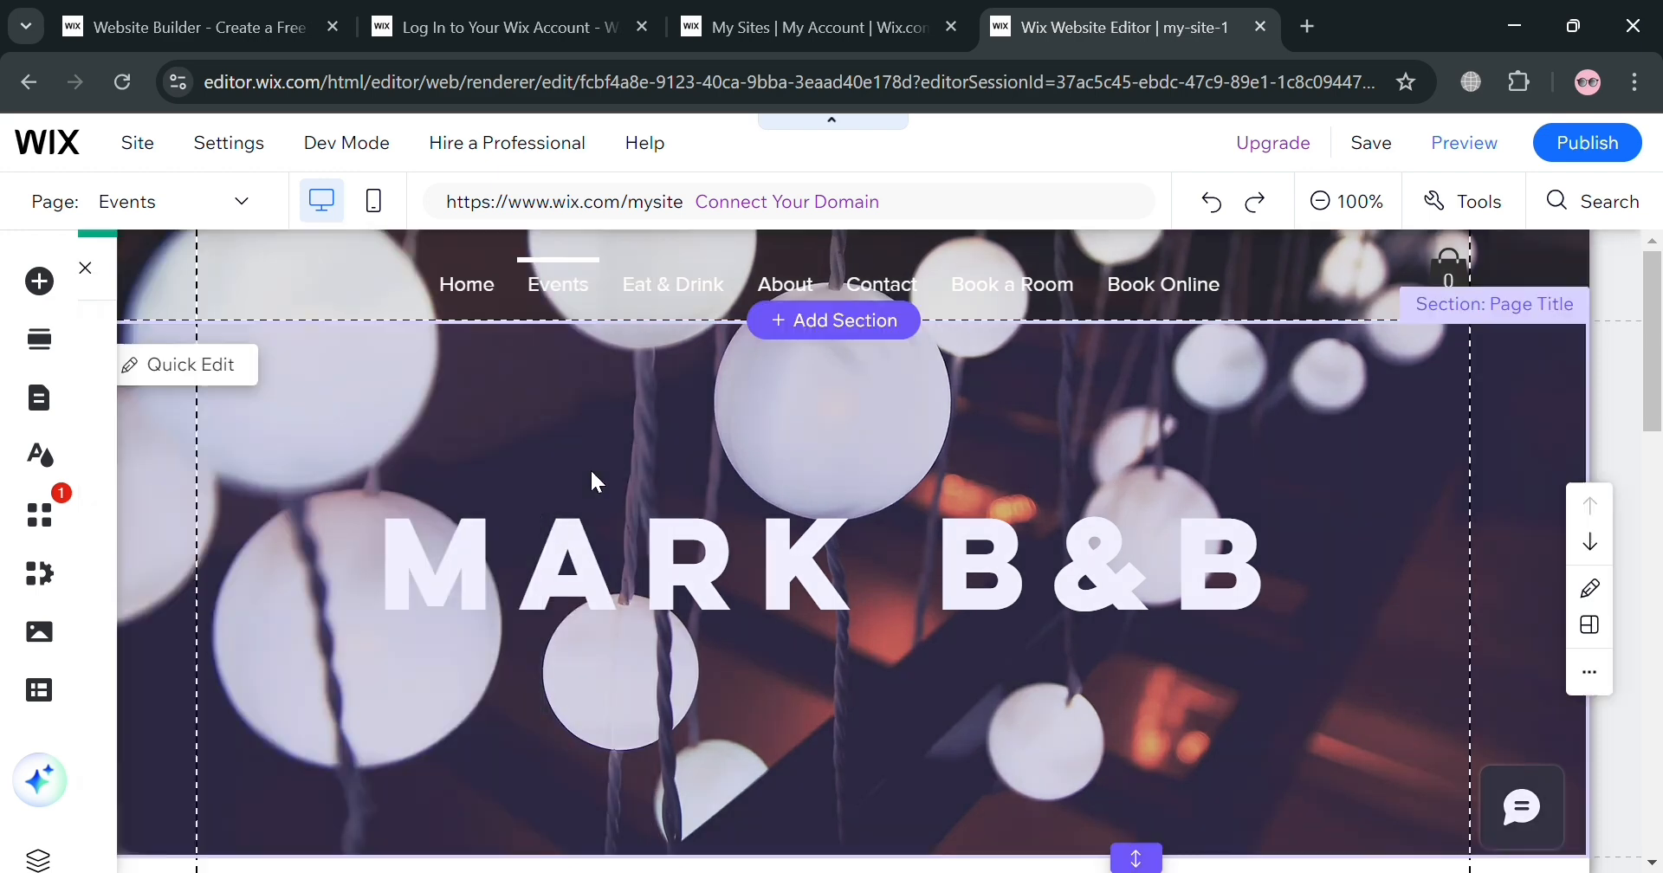
Check the Events page content, publish the site and open its live version.
scroll(1134, 572, "down", 8)
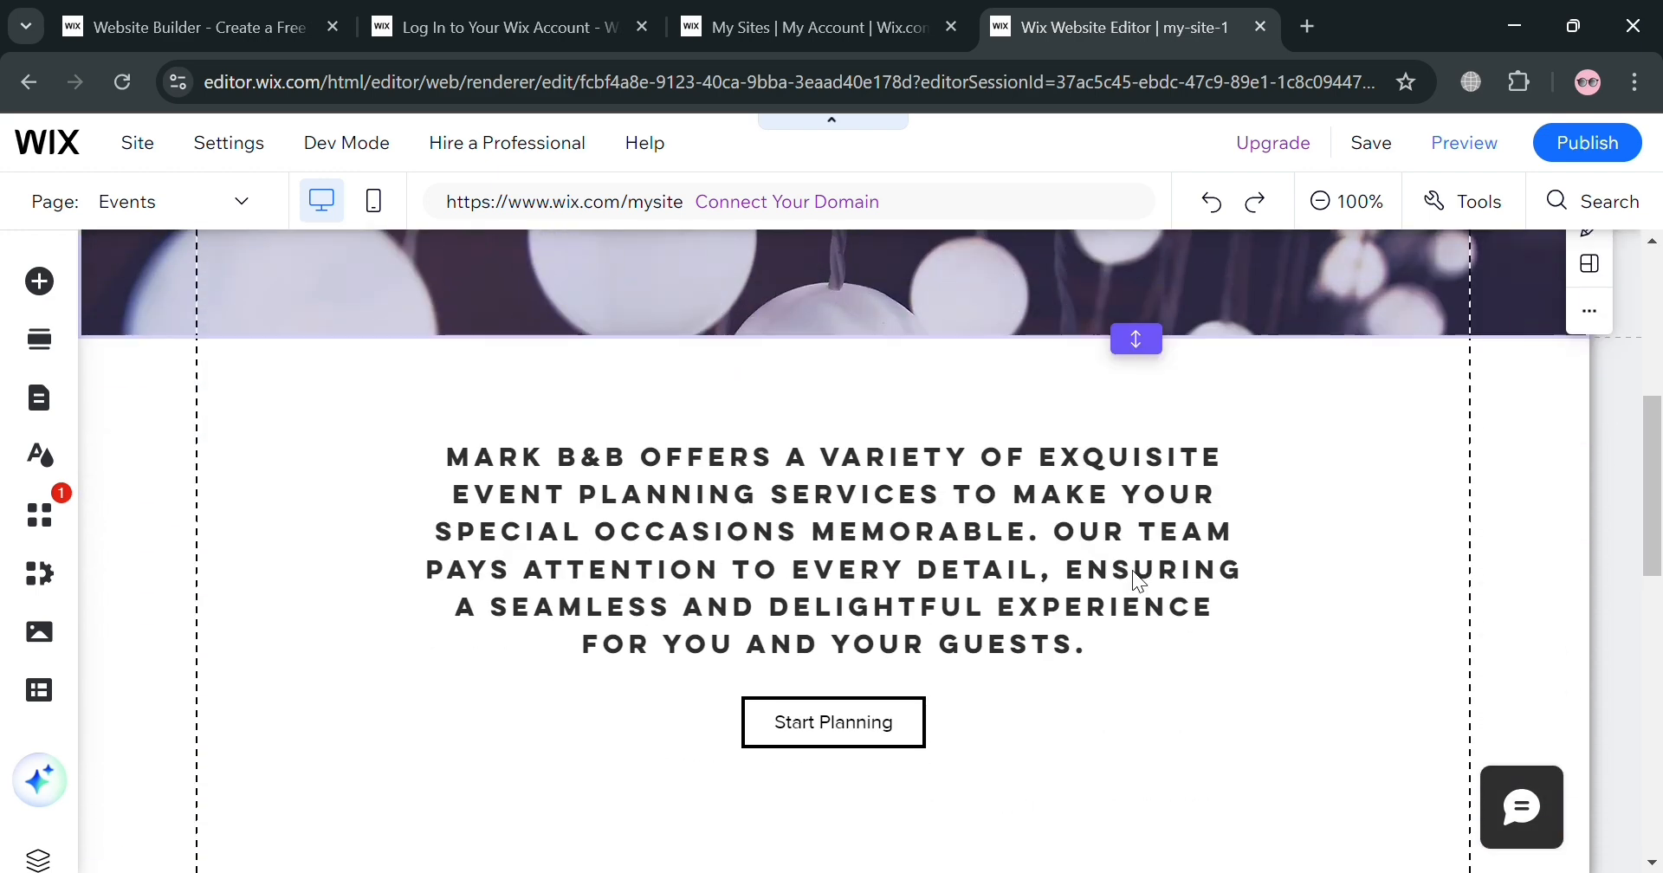
scroll(1174, 557, "up", 8)
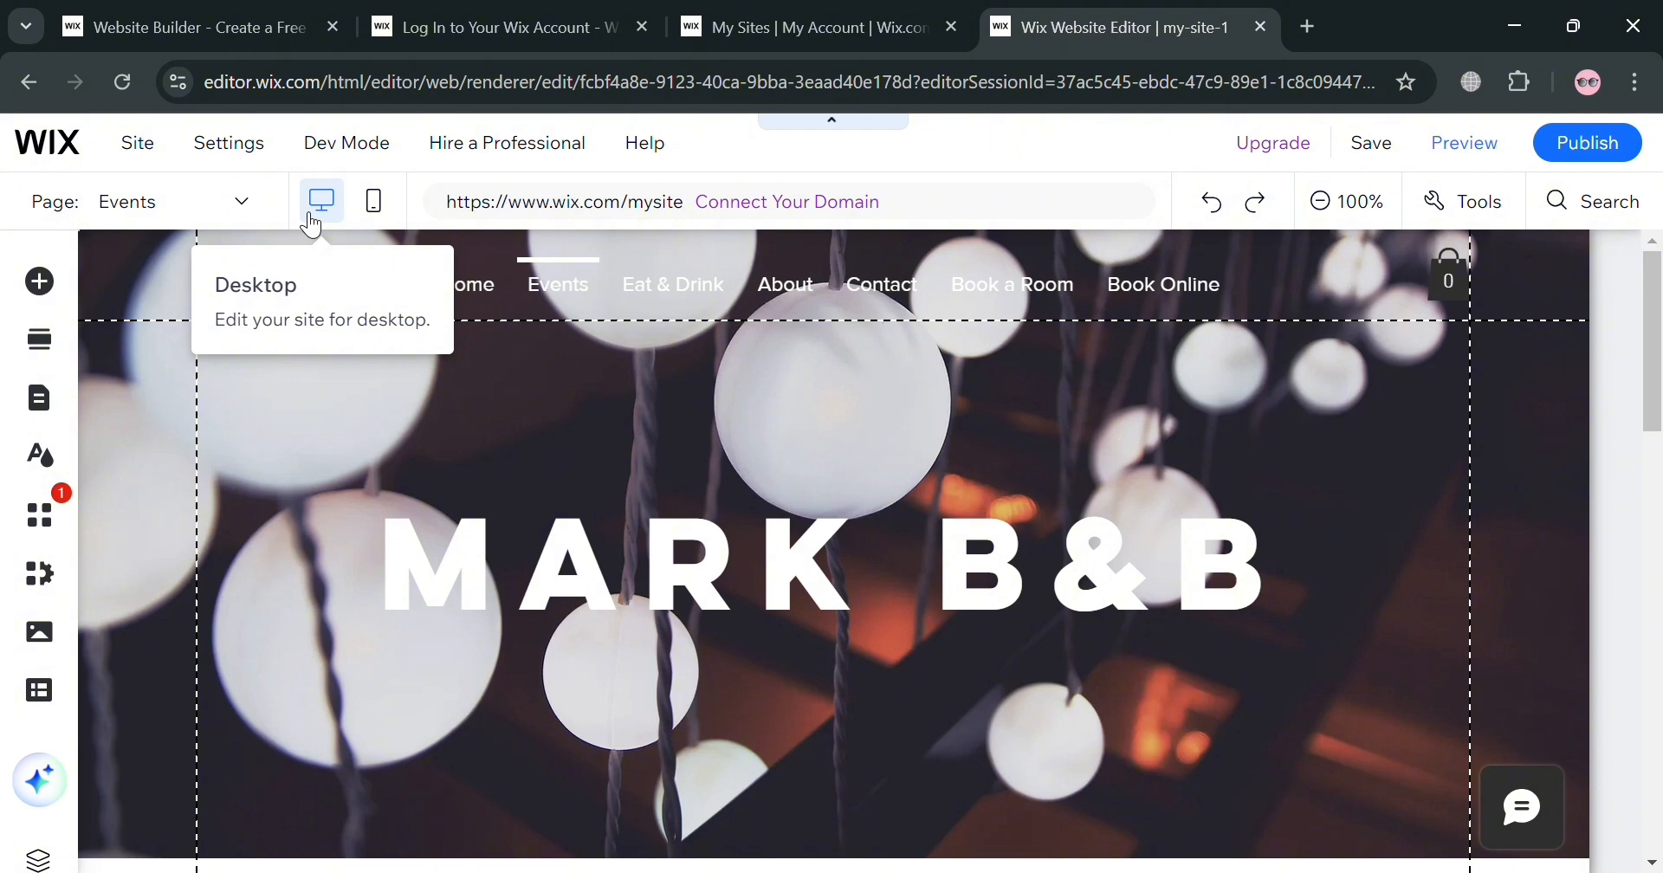
left_click(1639, 155)
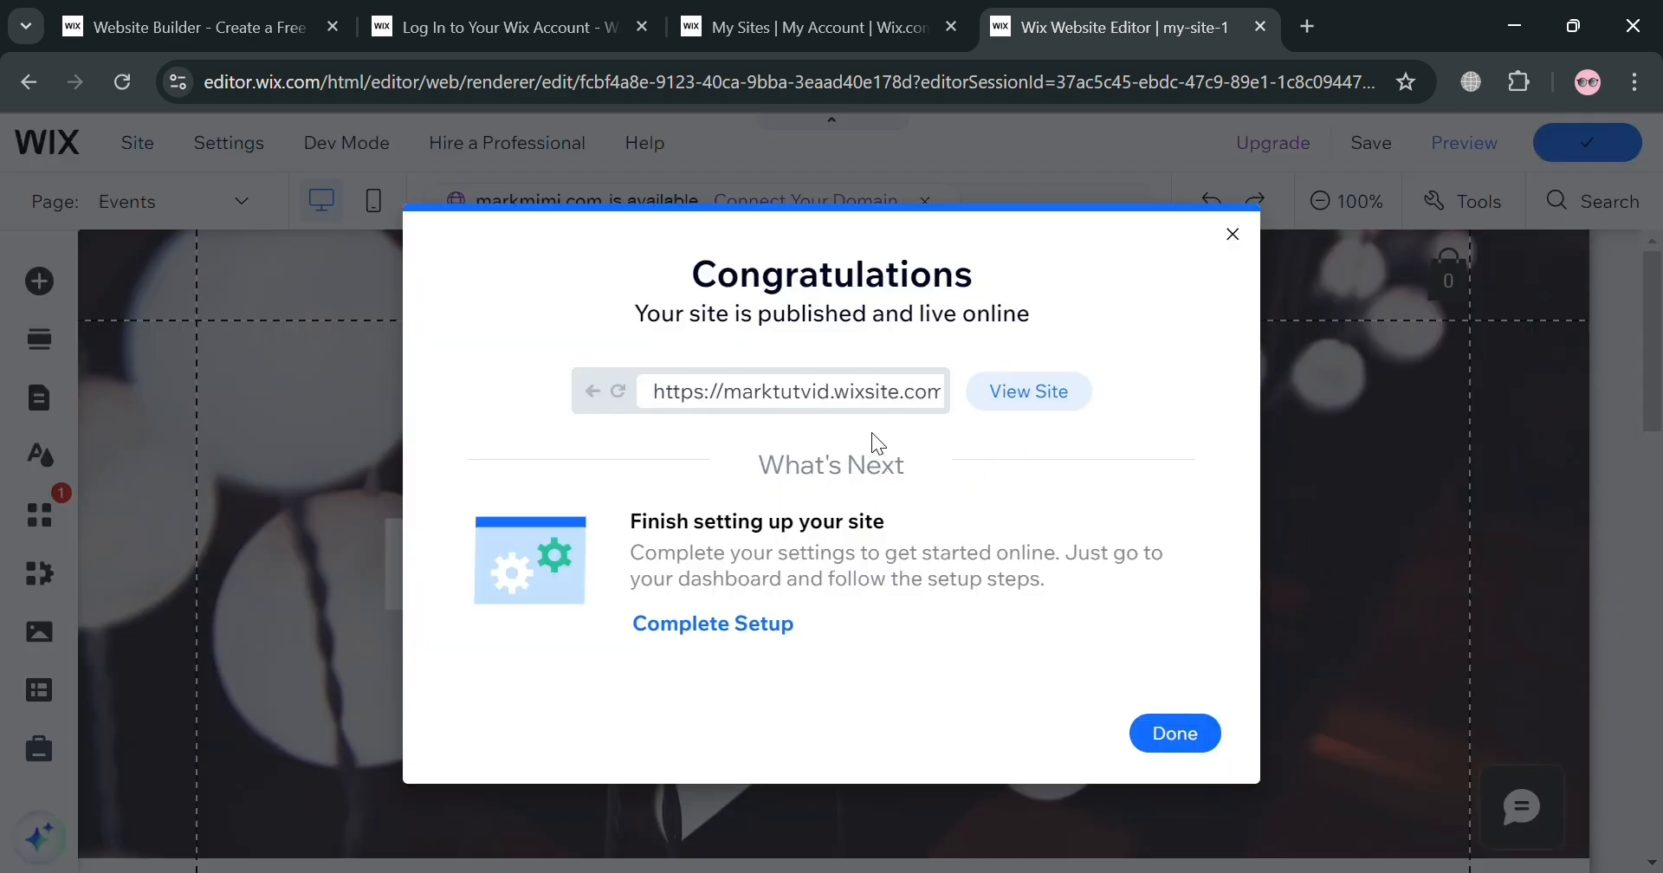
left_click(1043, 394)
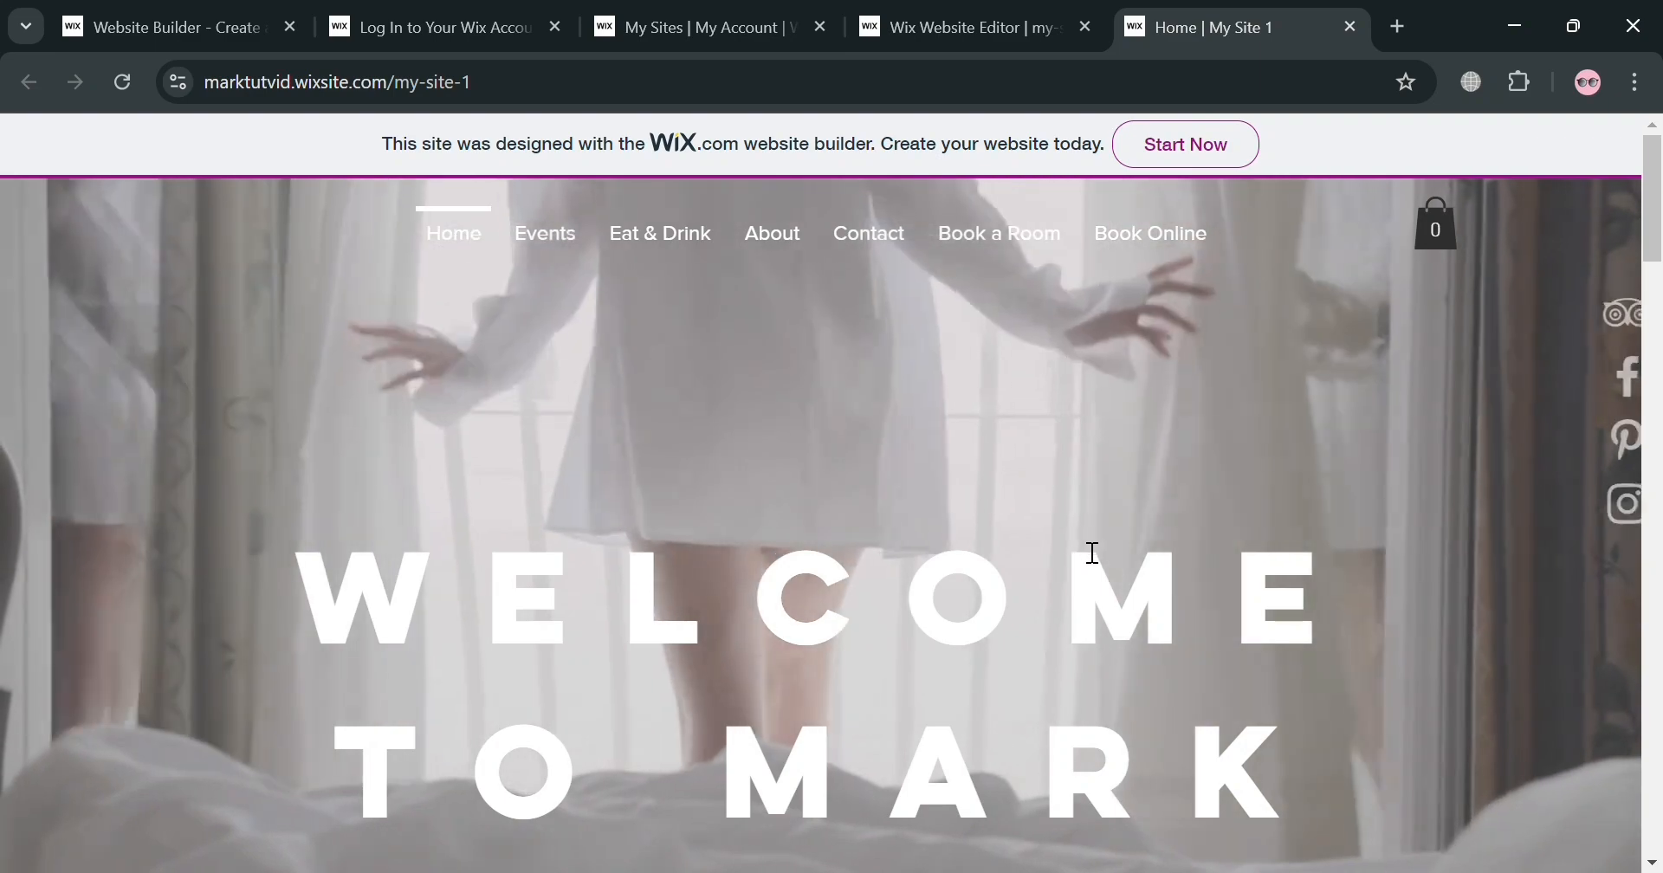
Look through the live site's Home page, visit the Eat & Drink page and return to Home.
scroll(1089, 546, "down", 3)
scroll(1089, 548, "down", 3)
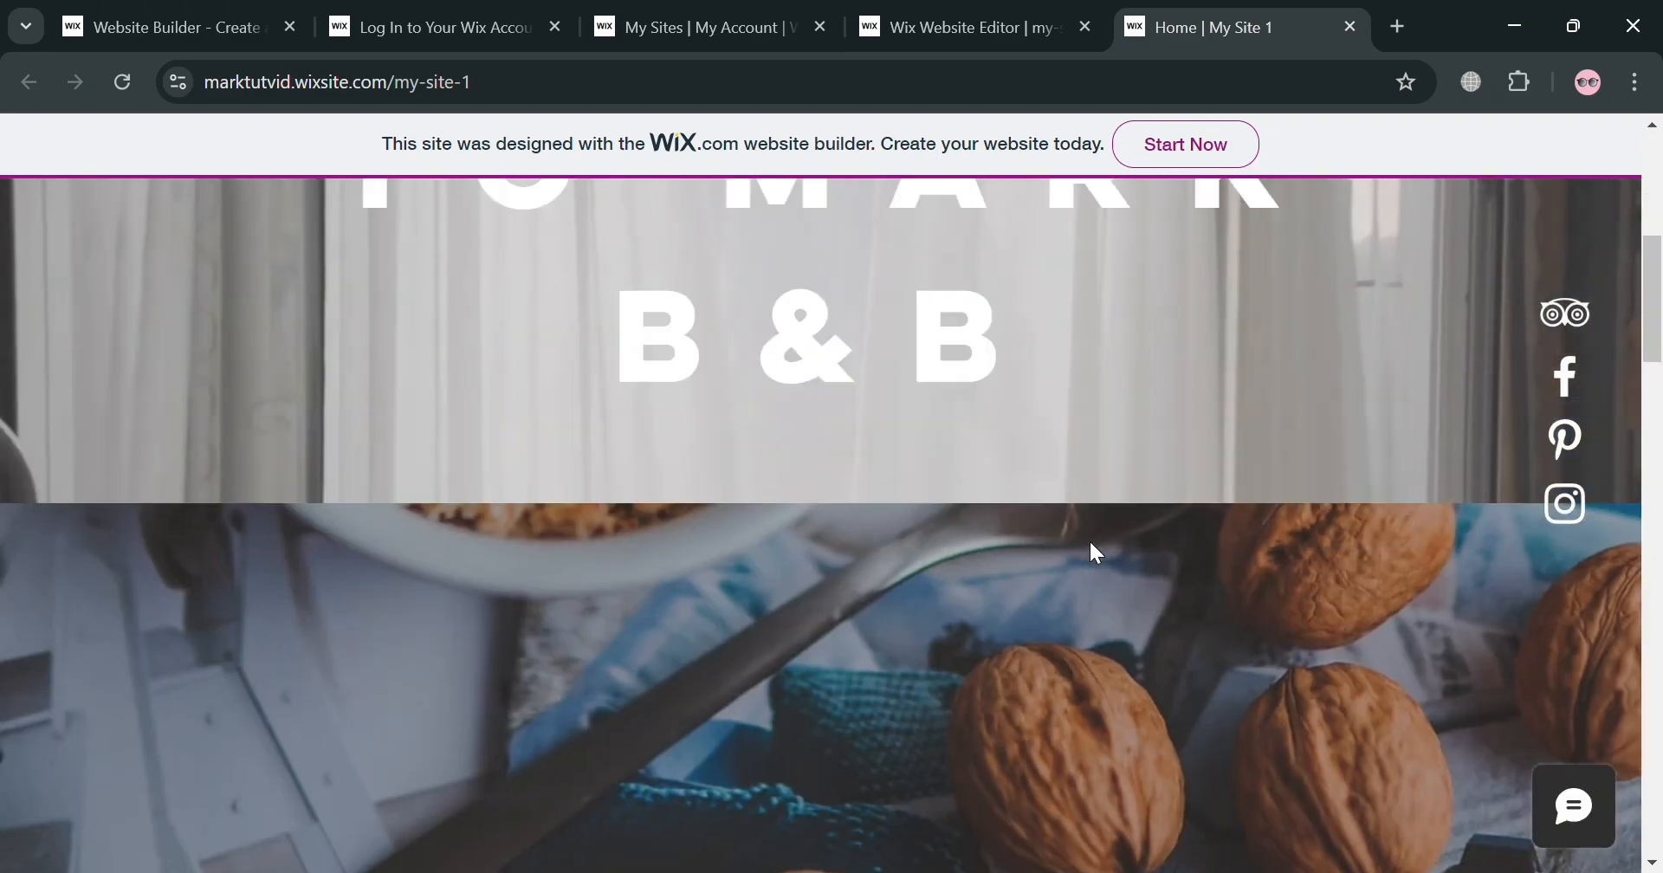
scroll(1218, 449, "up", 6)
scroll(1238, 502, "down", 12)
scroll(1261, 549, "down", 6)
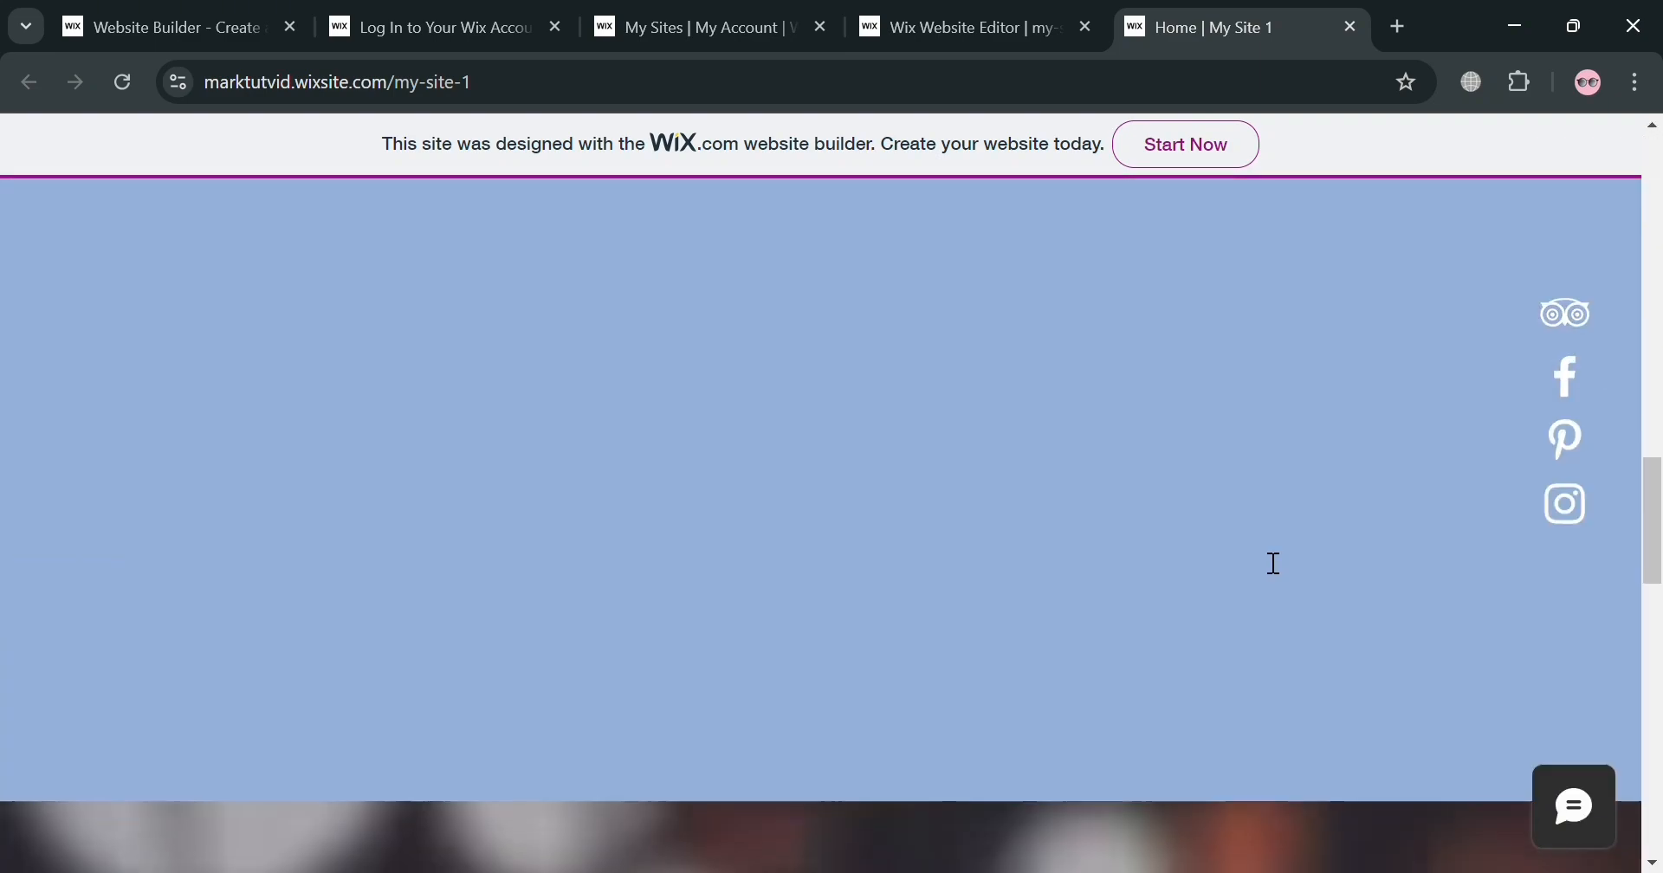
scroll(1260, 549, "up", 10)
scroll(1266, 559, "up", 10)
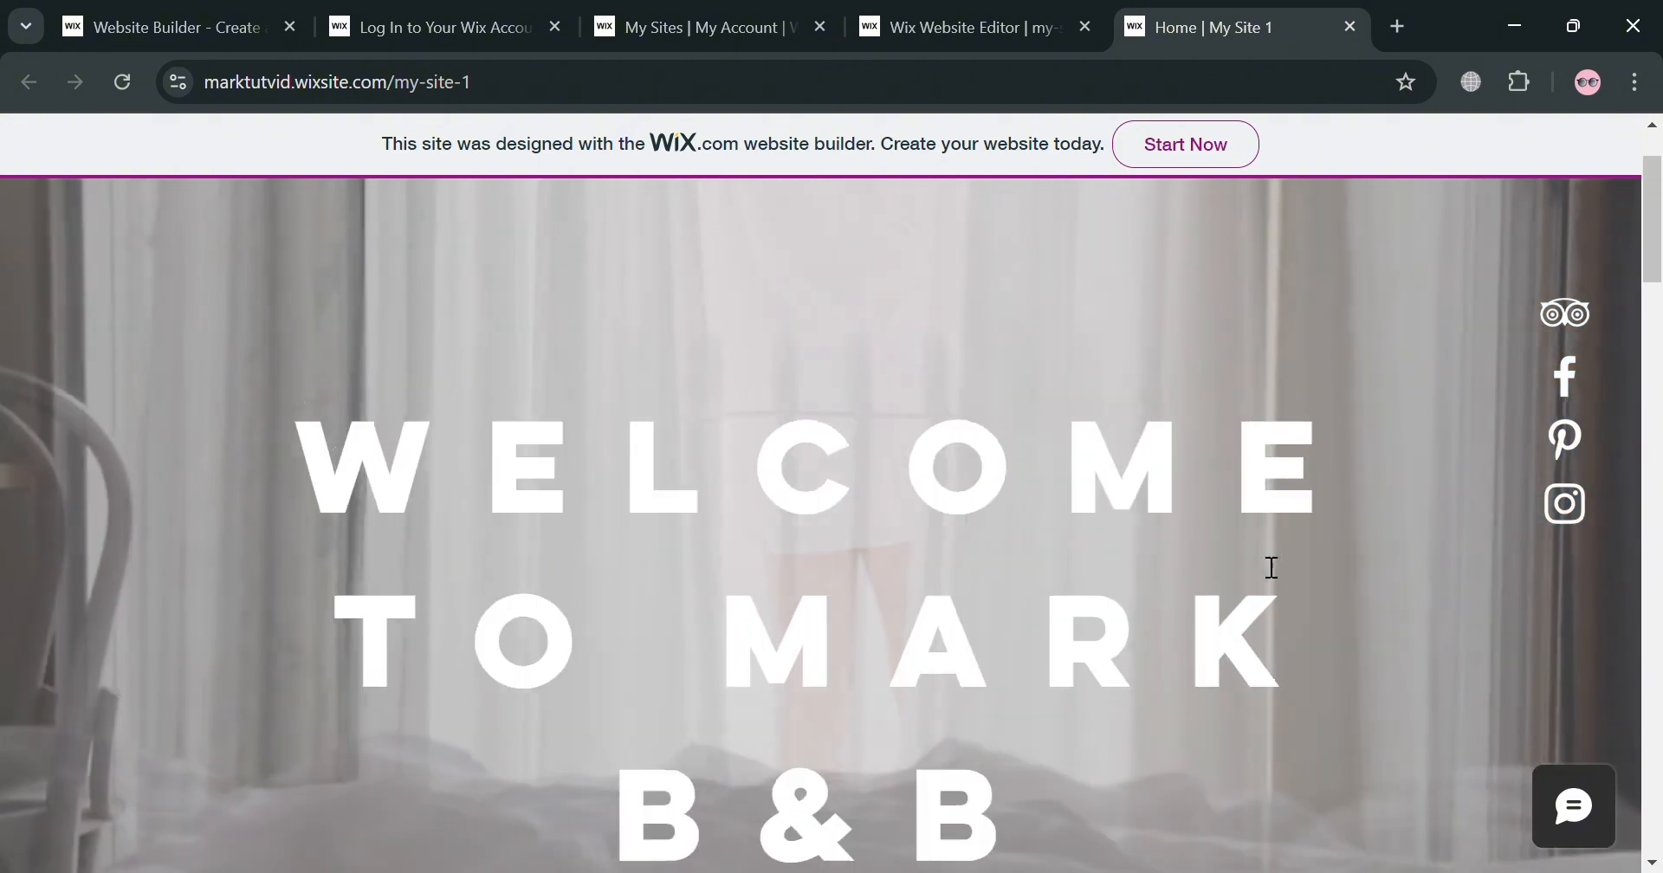
left_click(571, 260)
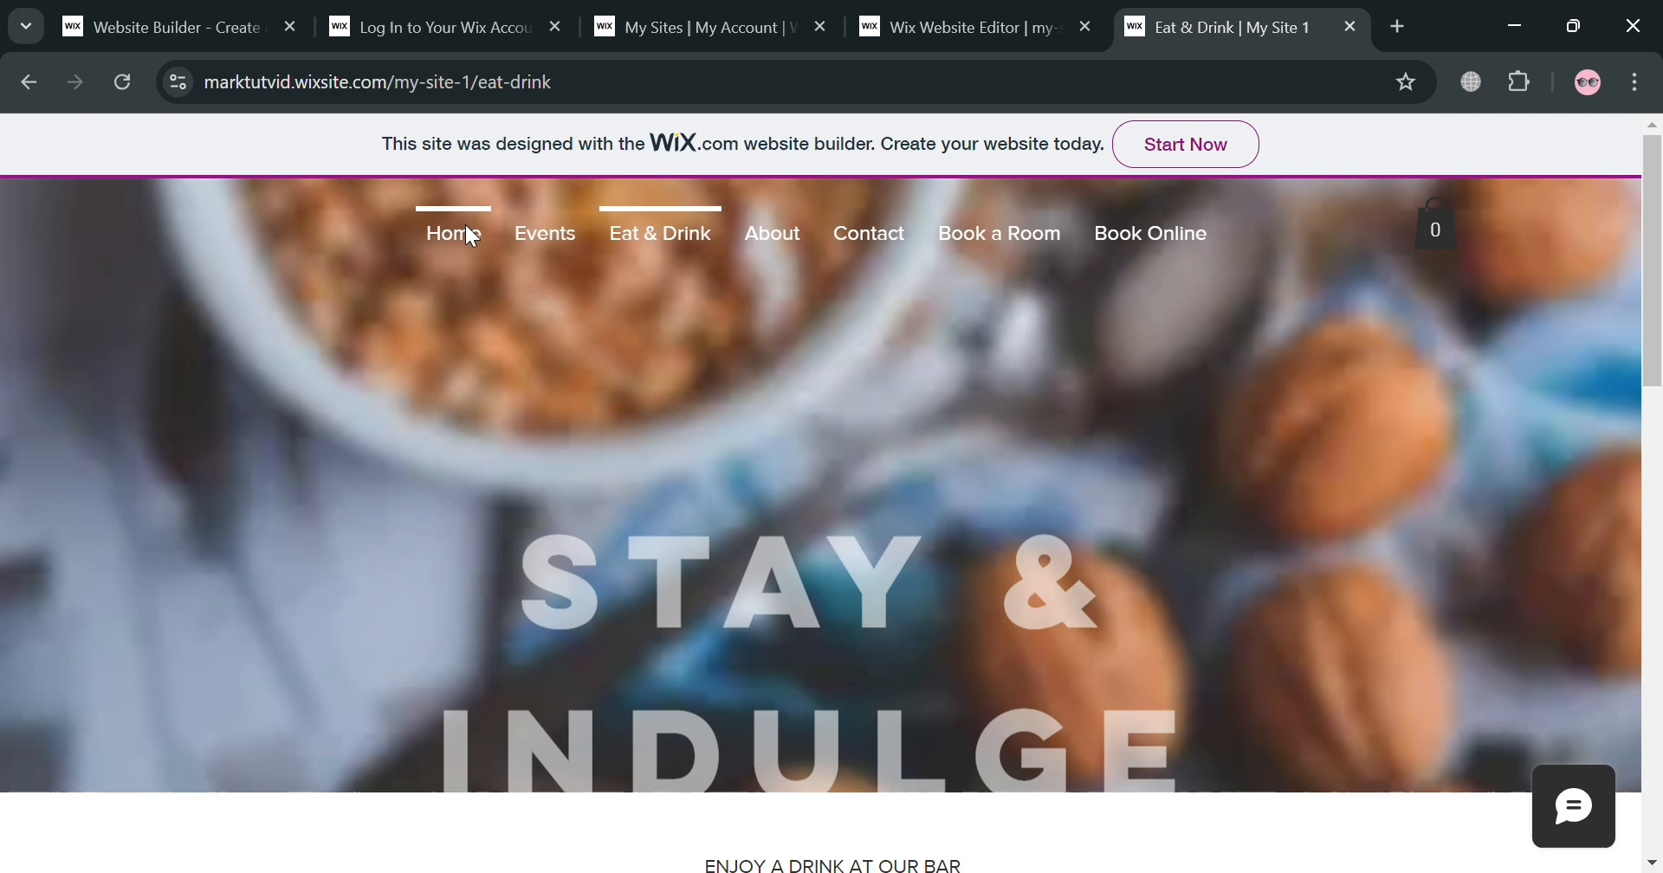
left_click(466, 230)
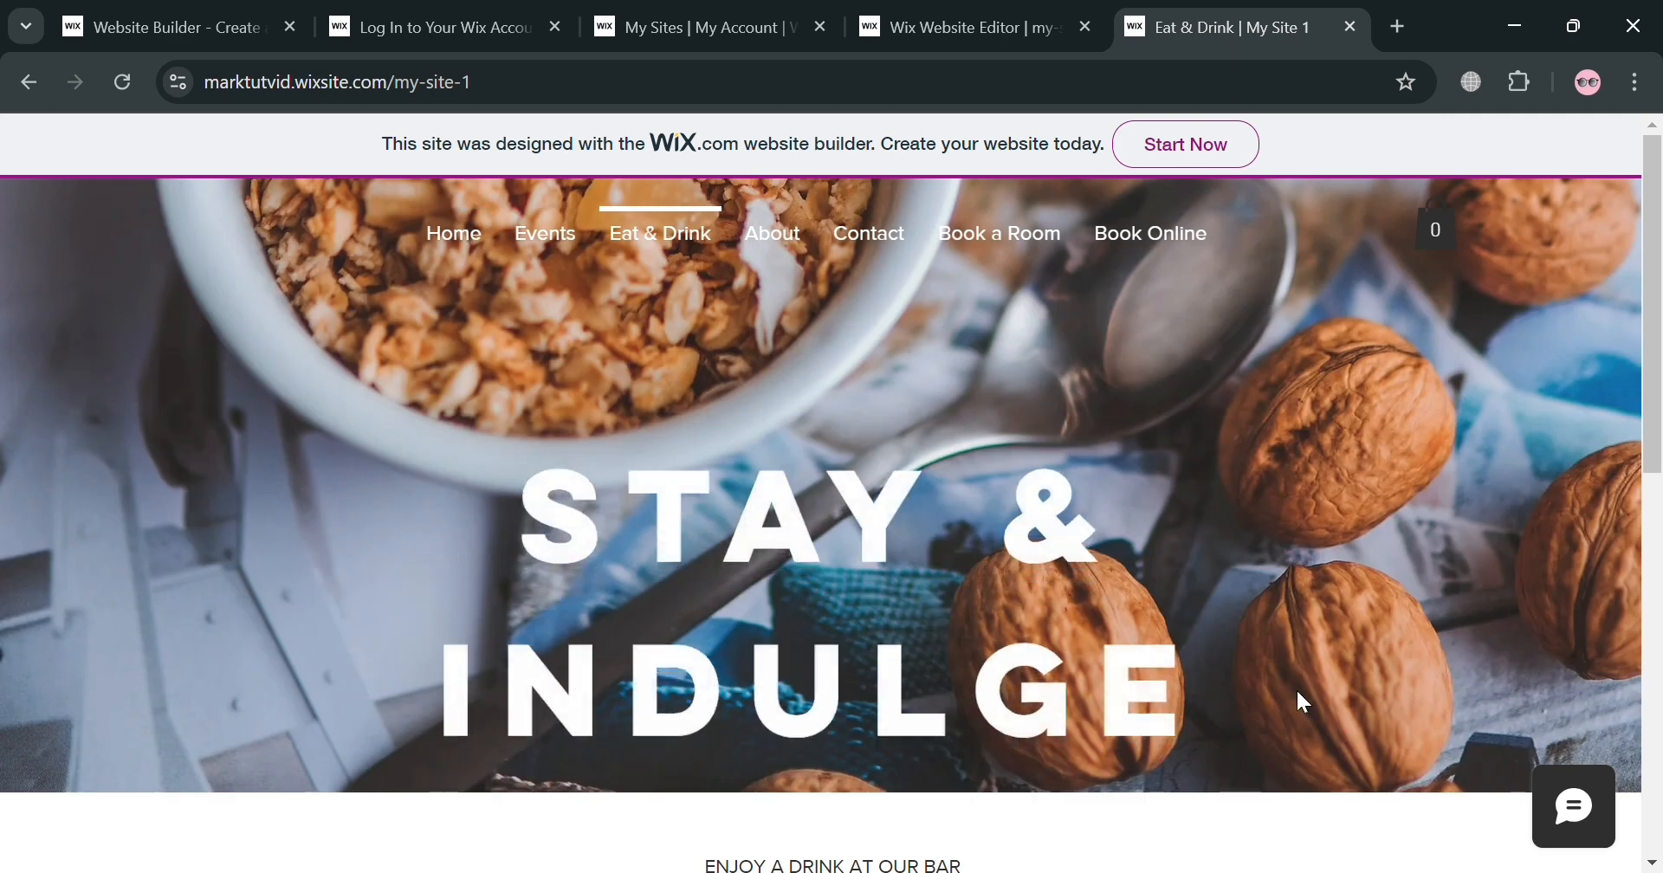